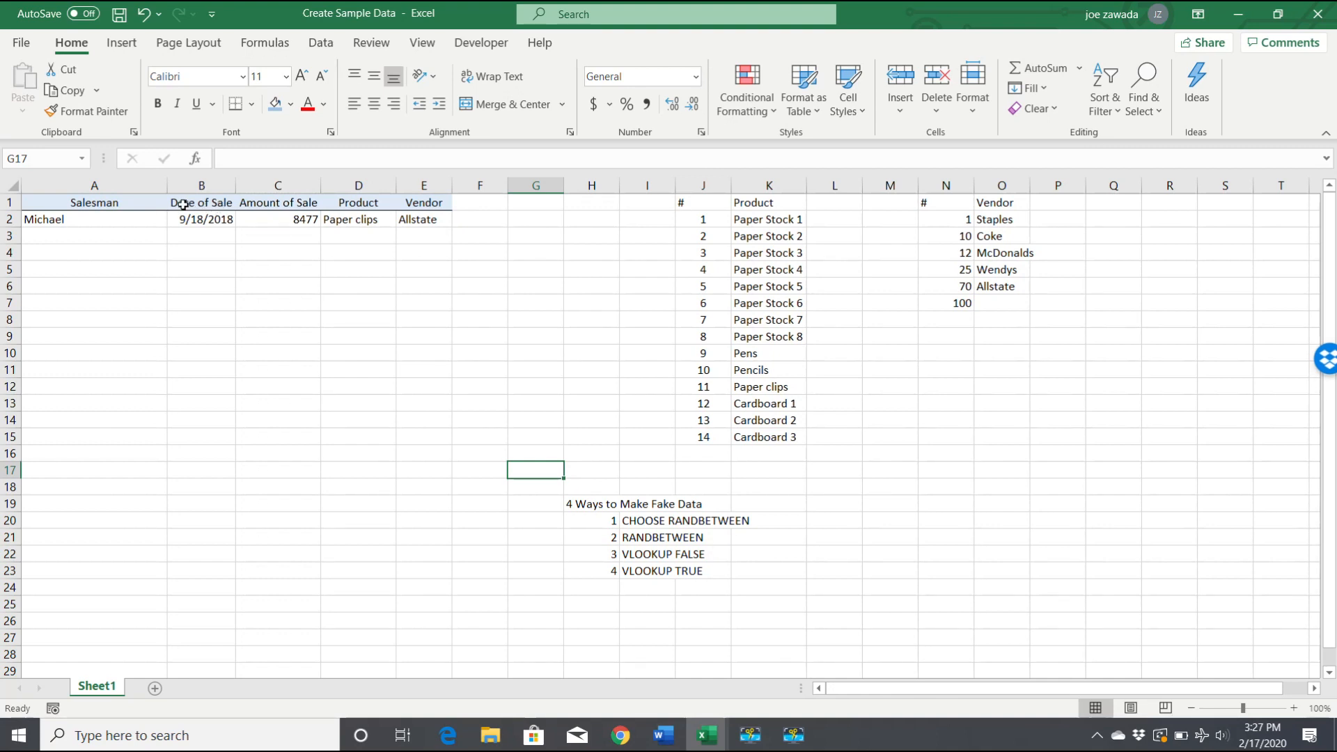
# Step: Examine the sample row's salesman formula in A2 and the five column headings of the sales table
pyautogui.click(110, 206)
pyautogui.click(118, 221)
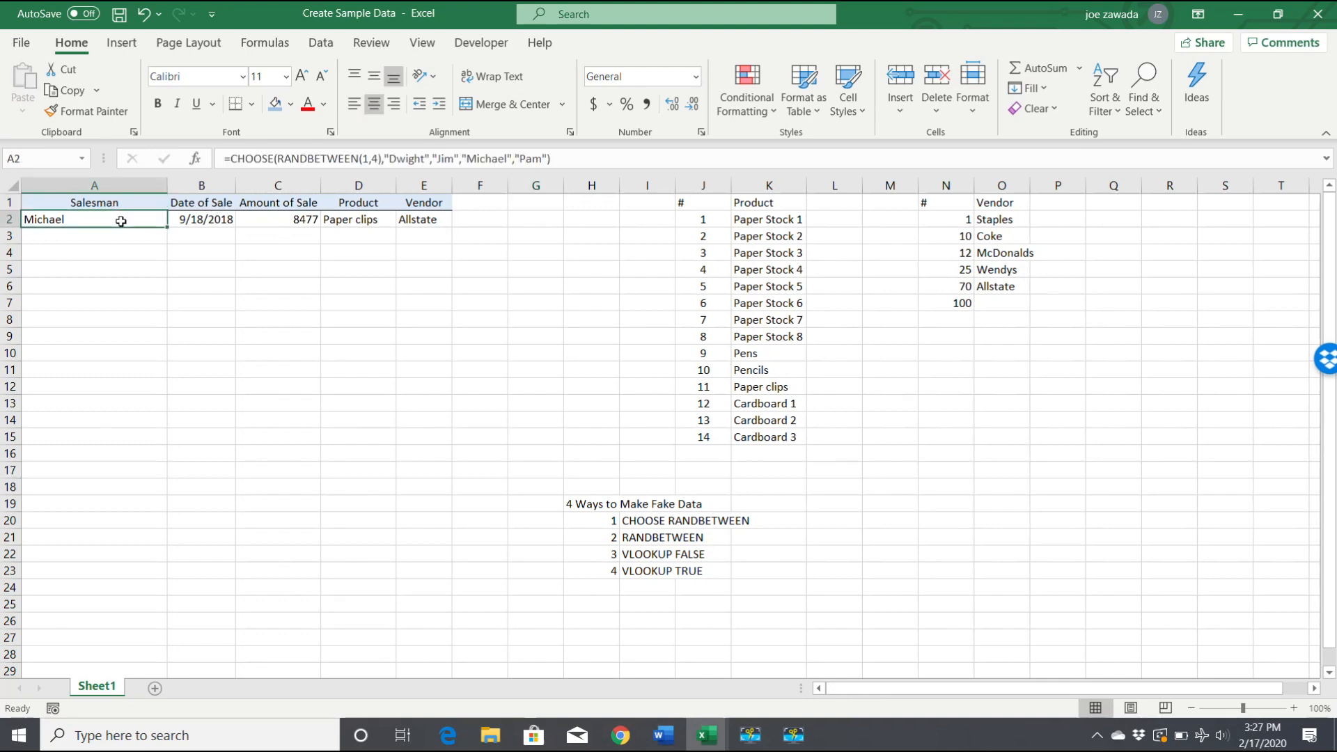
pyautogui.click(208, 204)
pyautogui.click(278, 205)
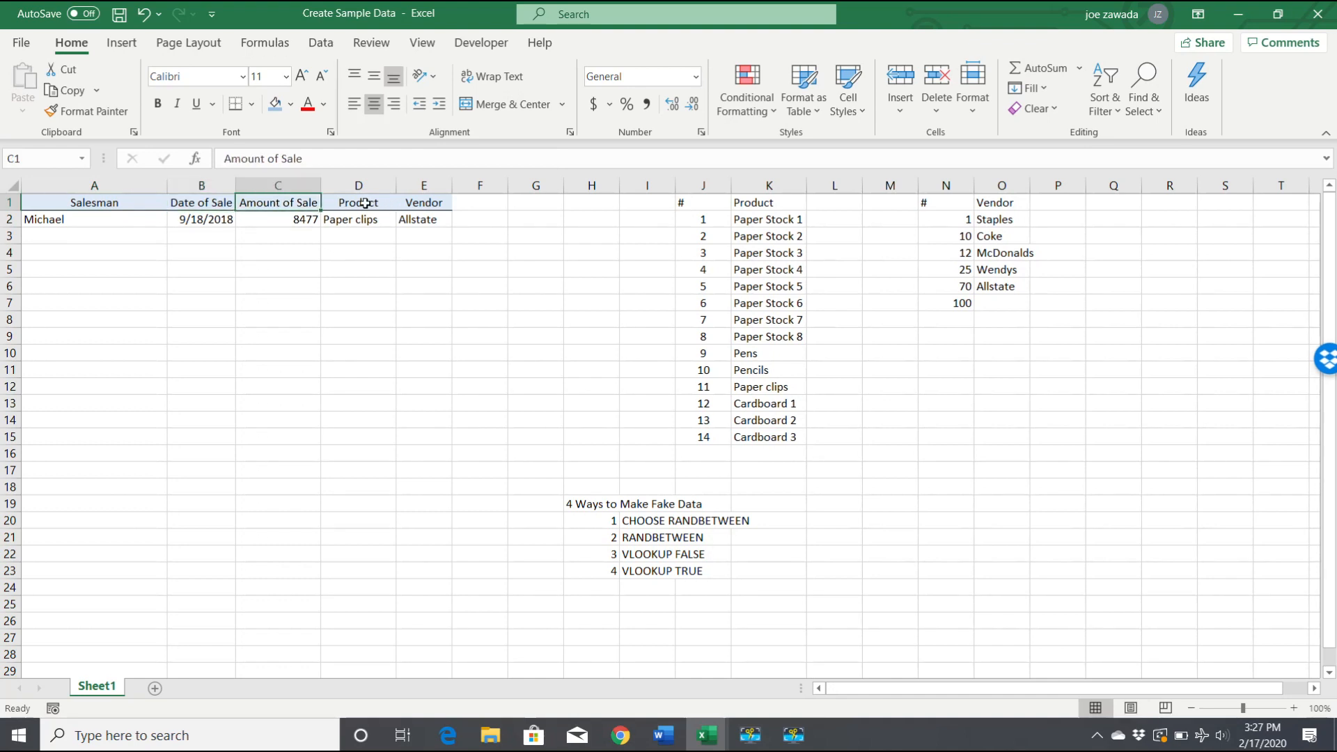
pyautogui.click(365, 204)
pyautogui.click(441, 202)
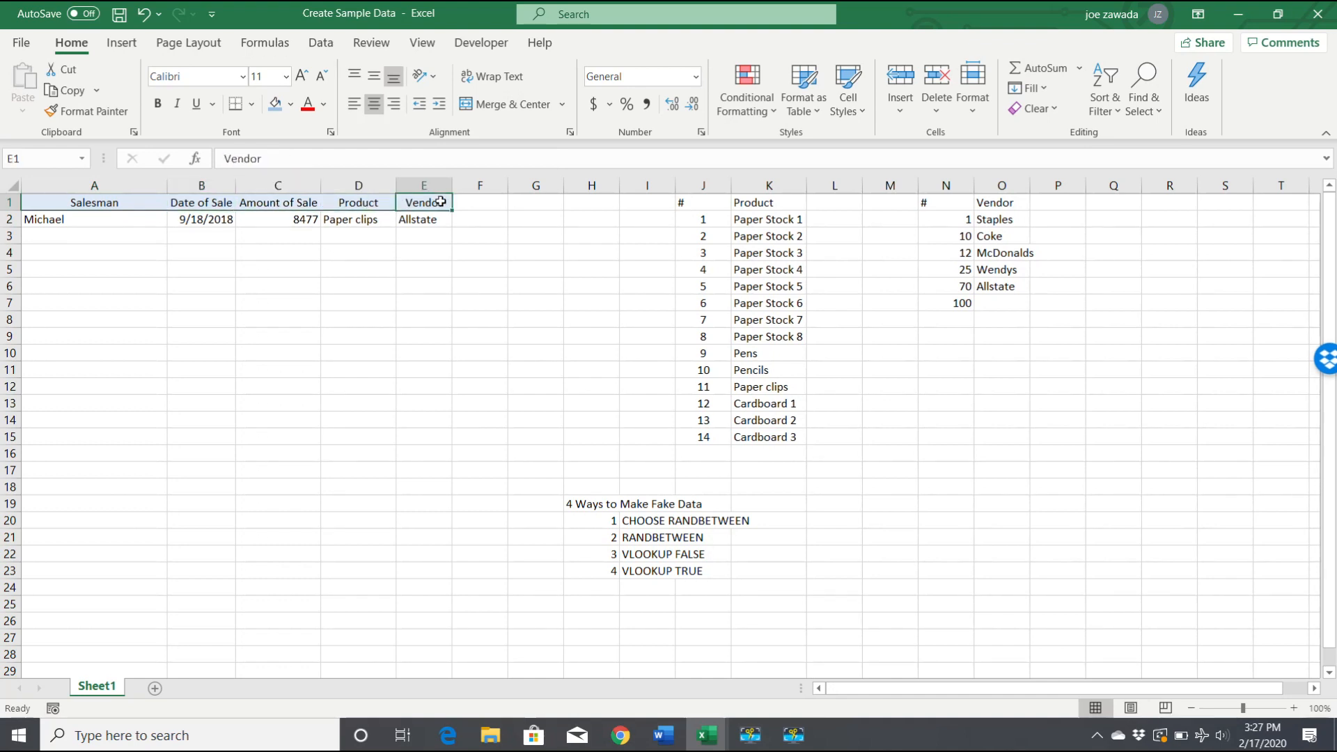
# Step: Enter a CHOOSE formula in A3 with index 1 and two salesman first names as its values
pyautogui.click(111, 238)
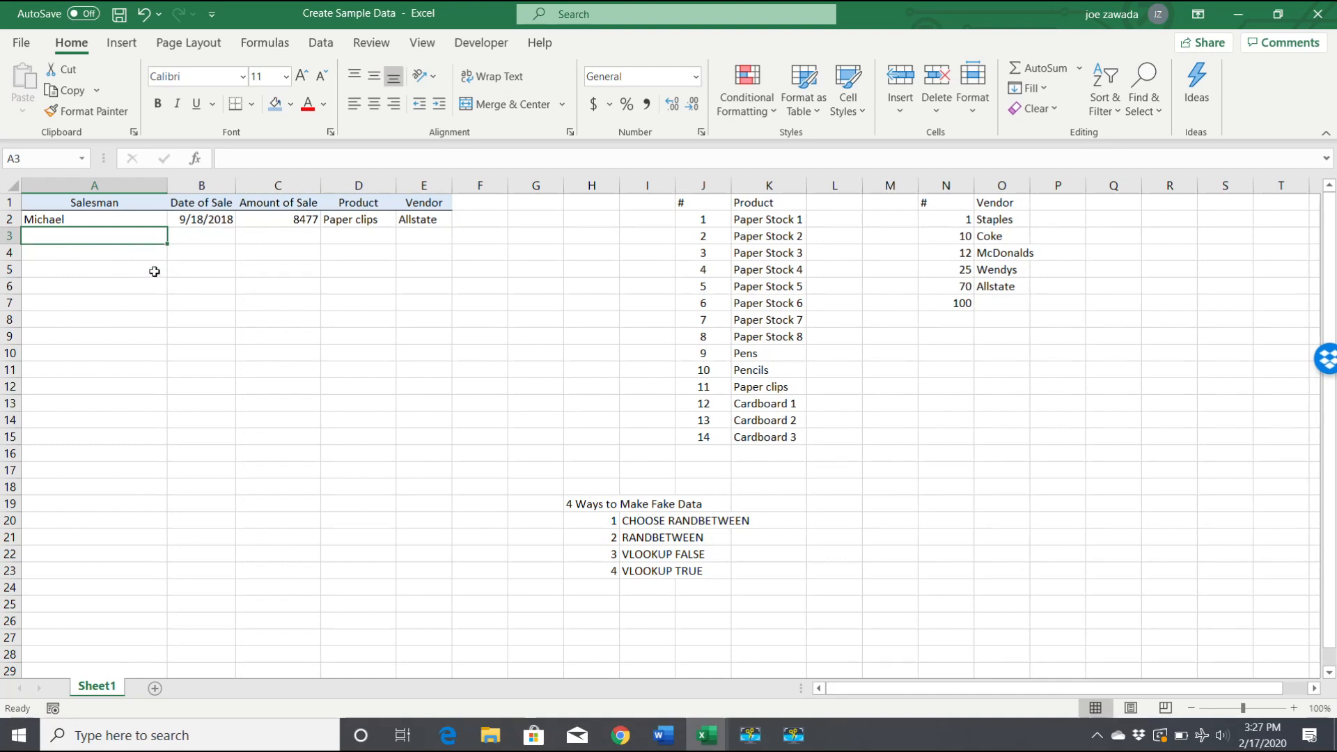
pyautogui.write('=')
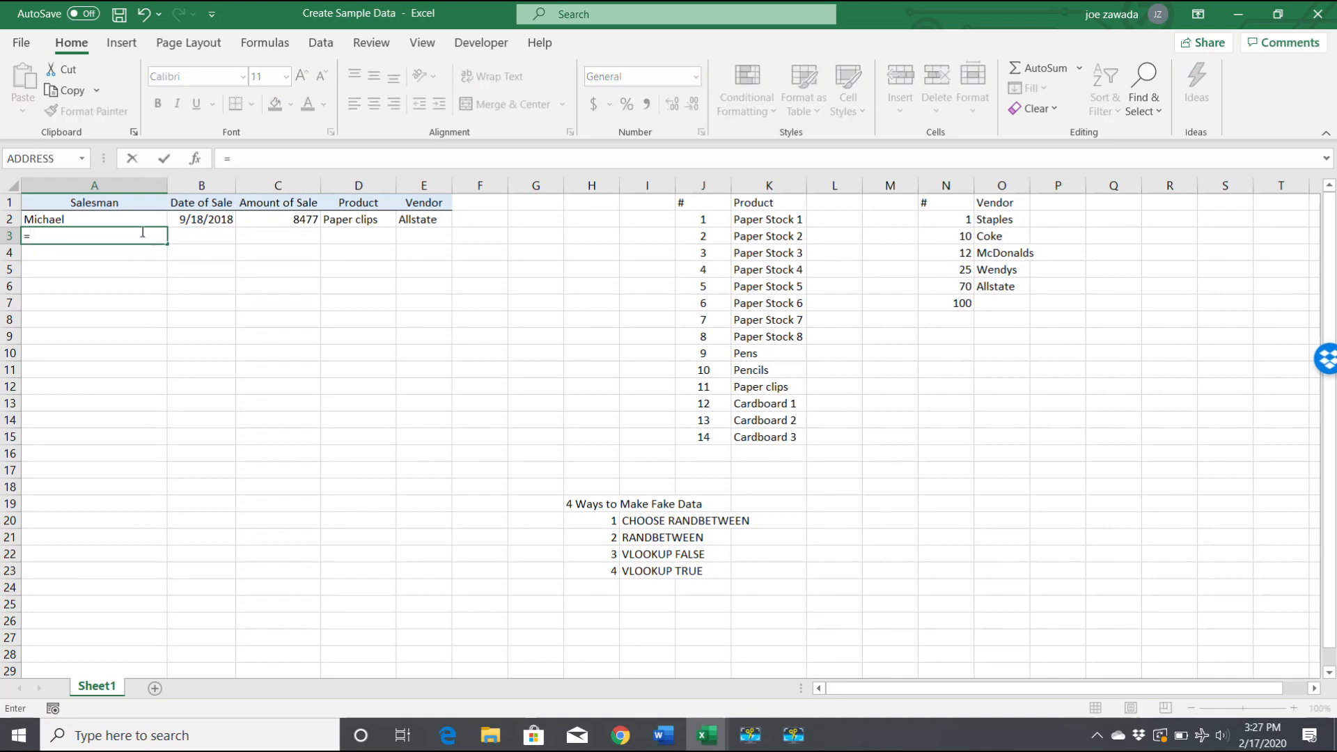
pyautogui.write('choose')
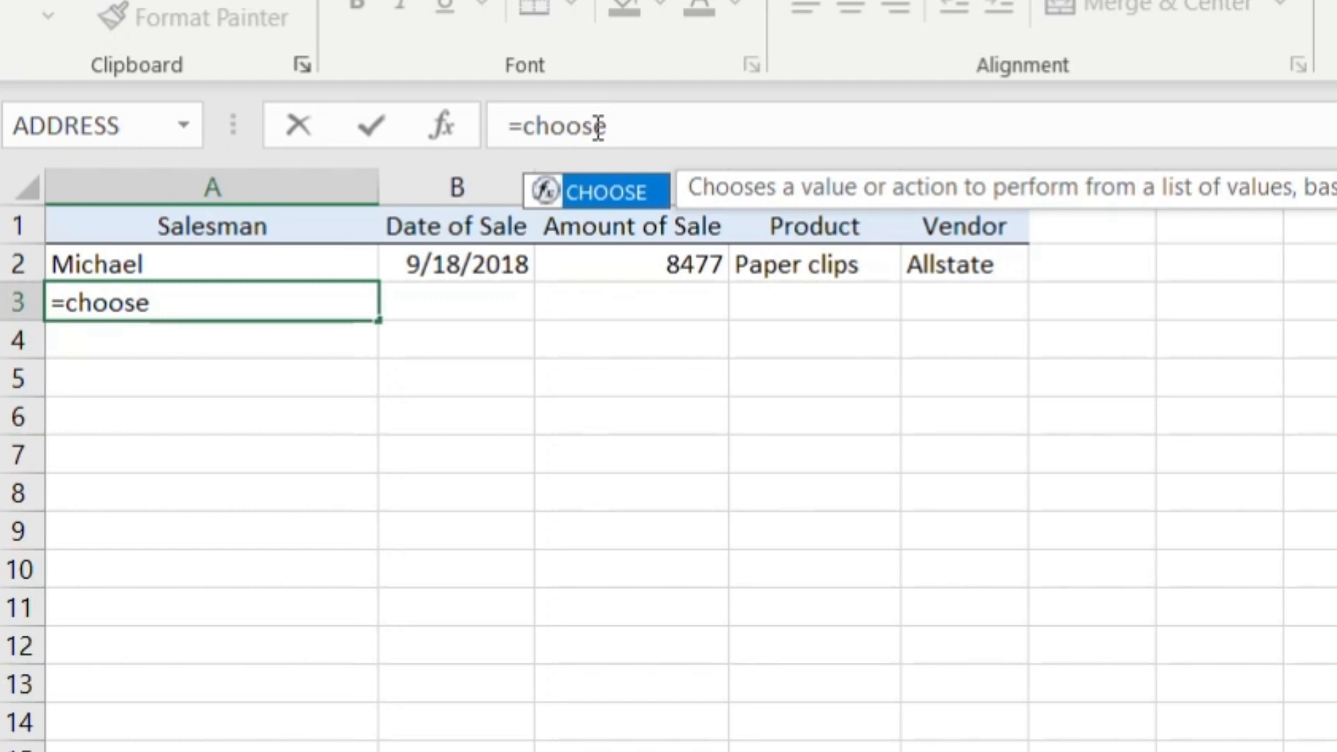
pyautogui.write('(1,')
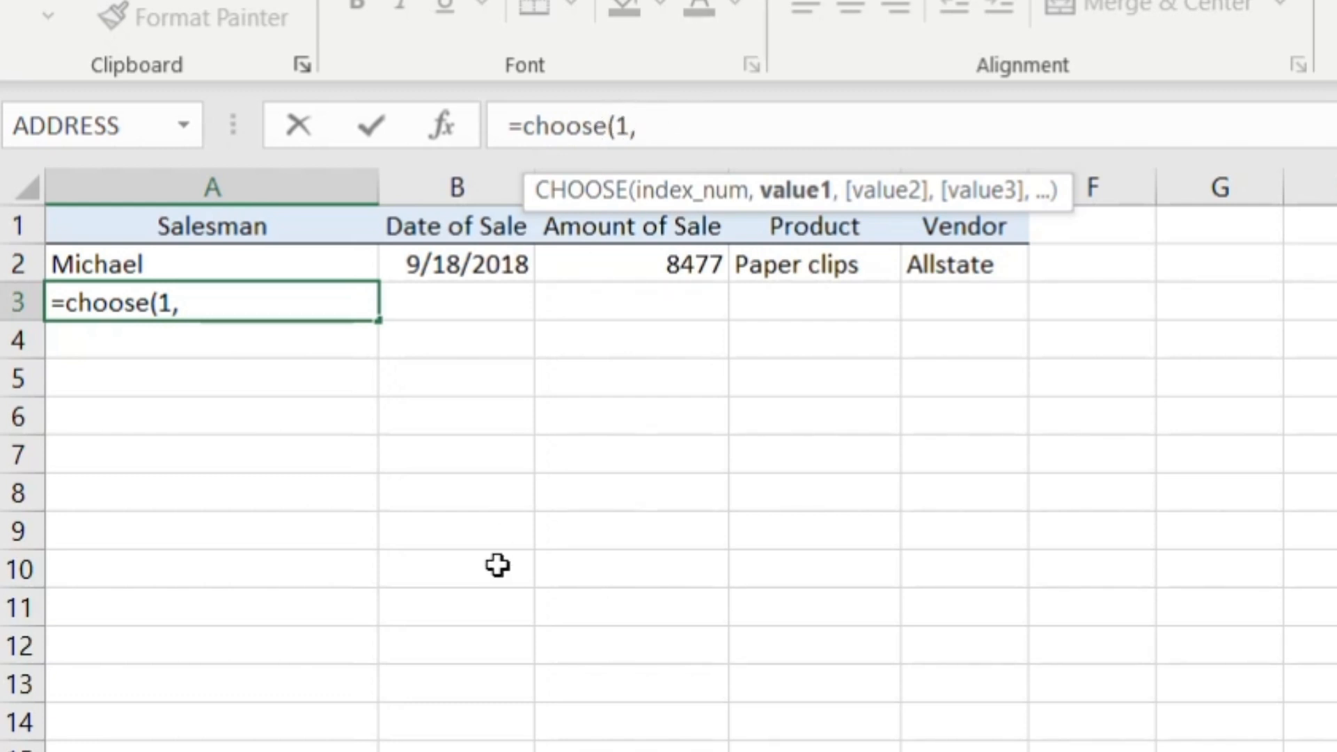
pyautogui.write('"Michael')
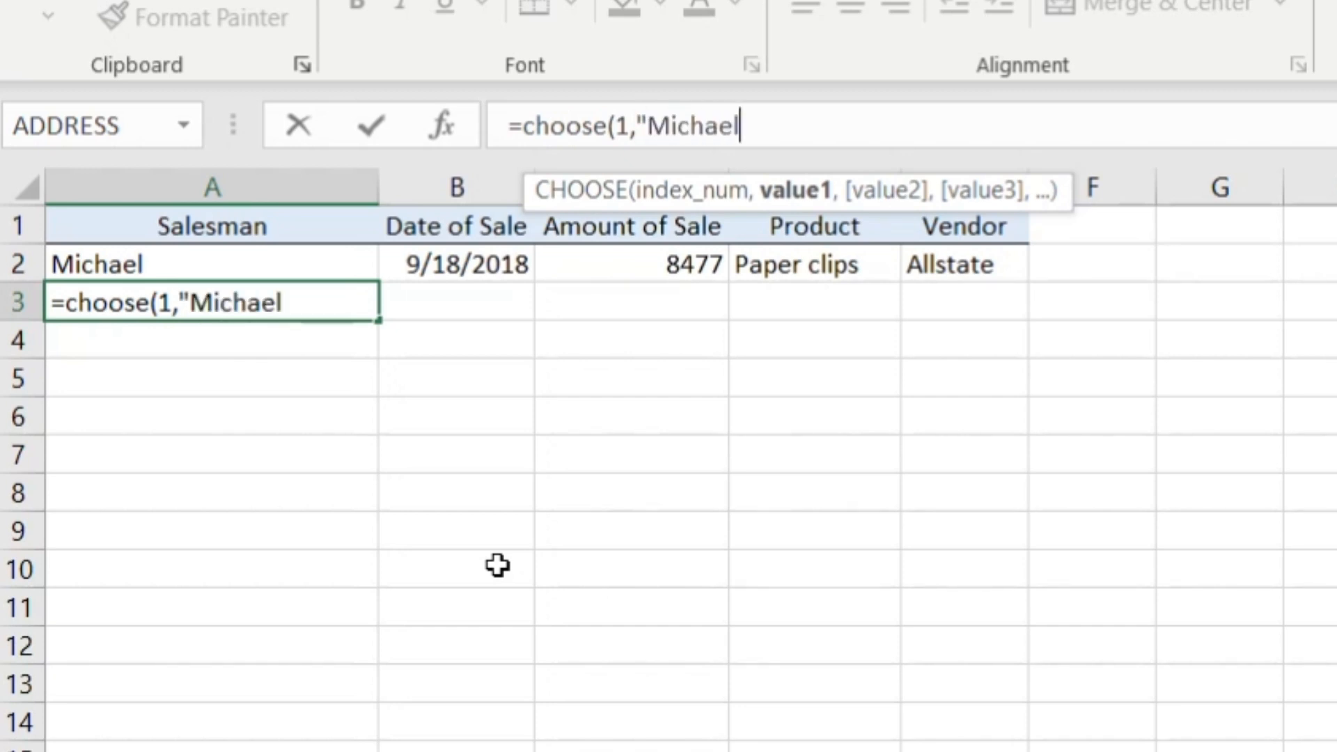
pyautogui.write('",')
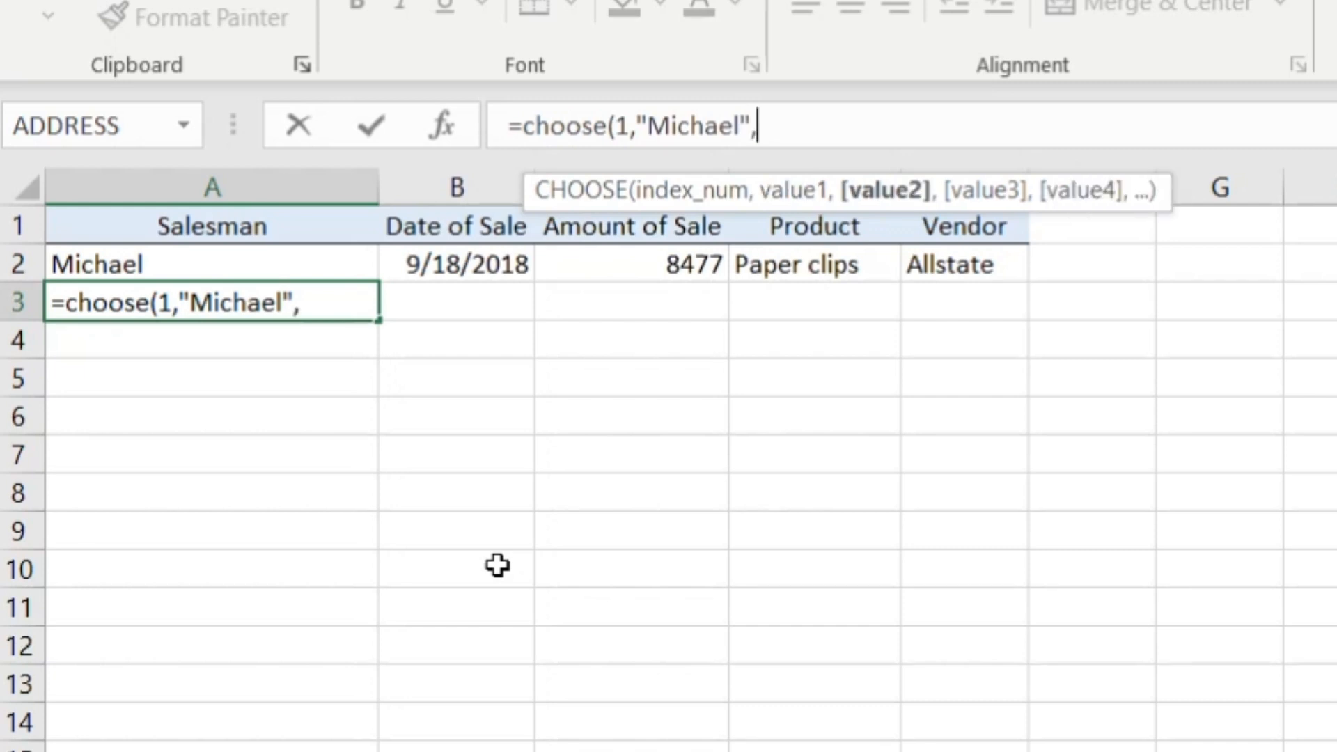
pyautogui.write('"Dwight')
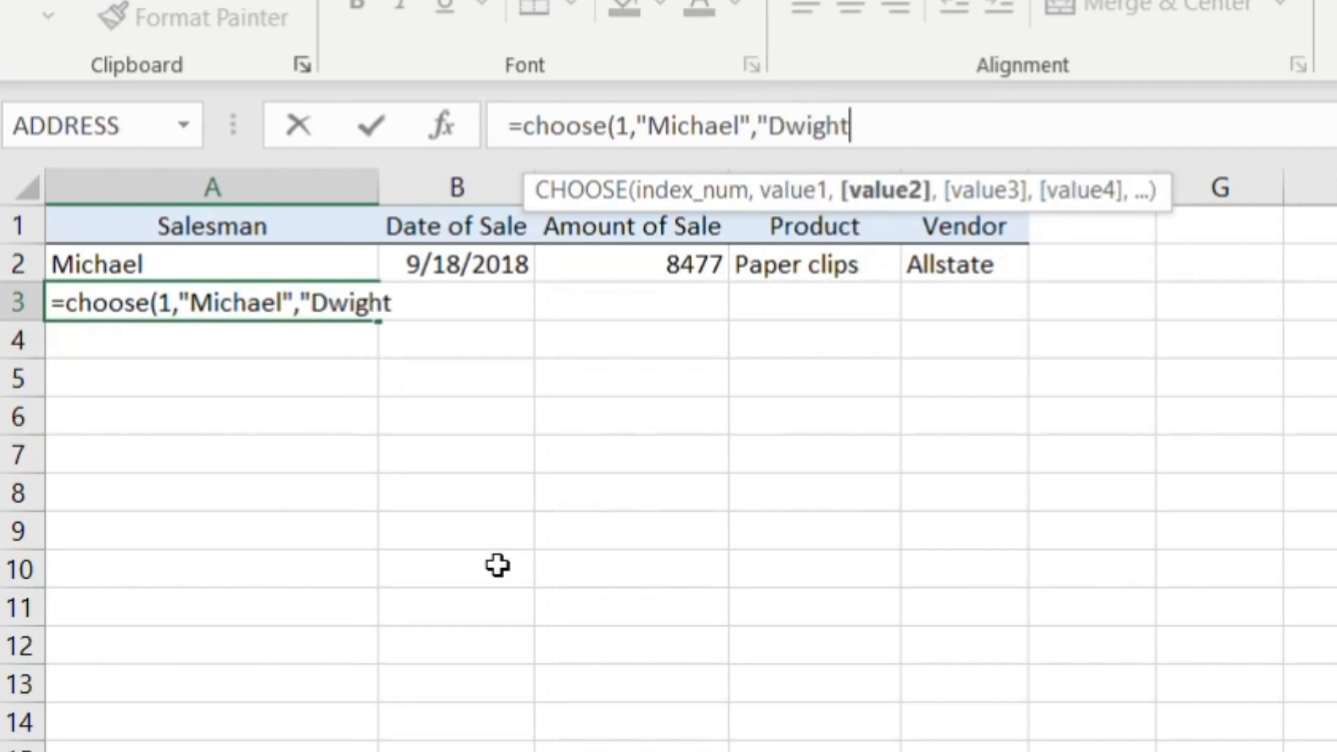
pyautogui.press('Return')
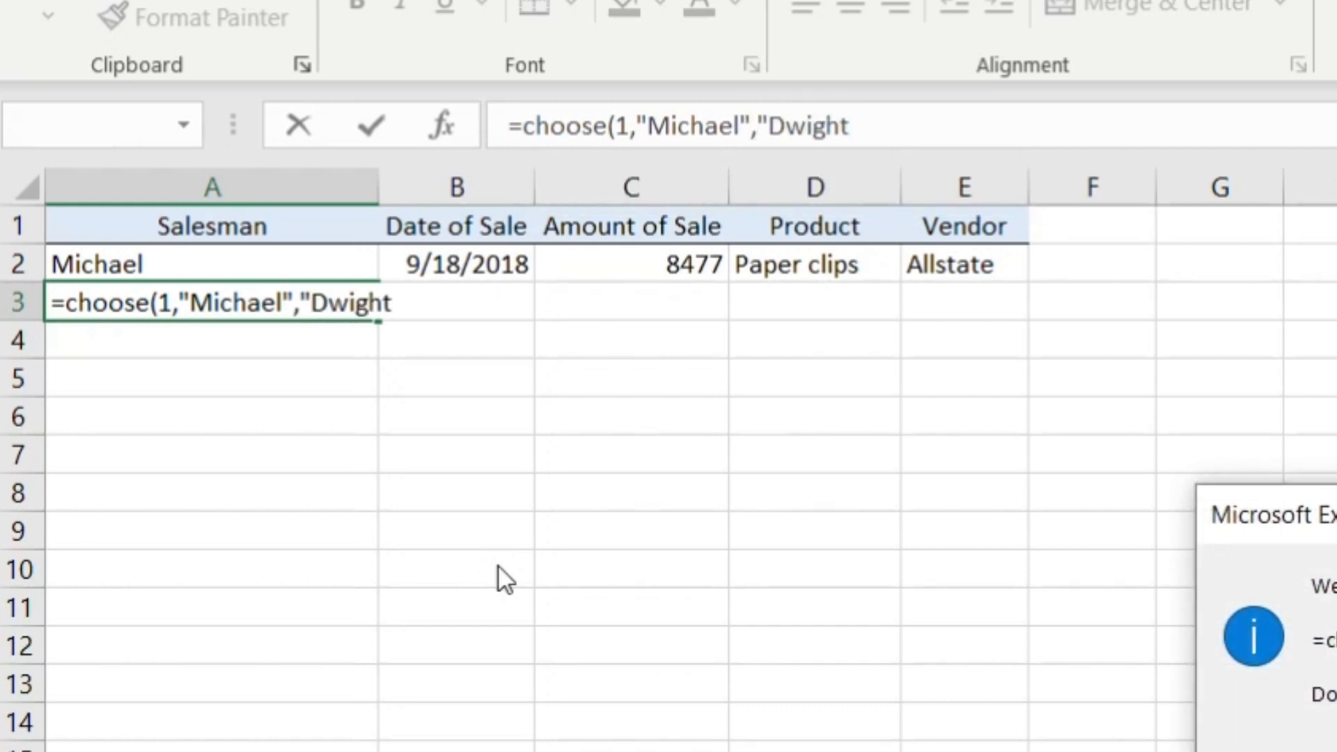
pyautogui.press('Return')
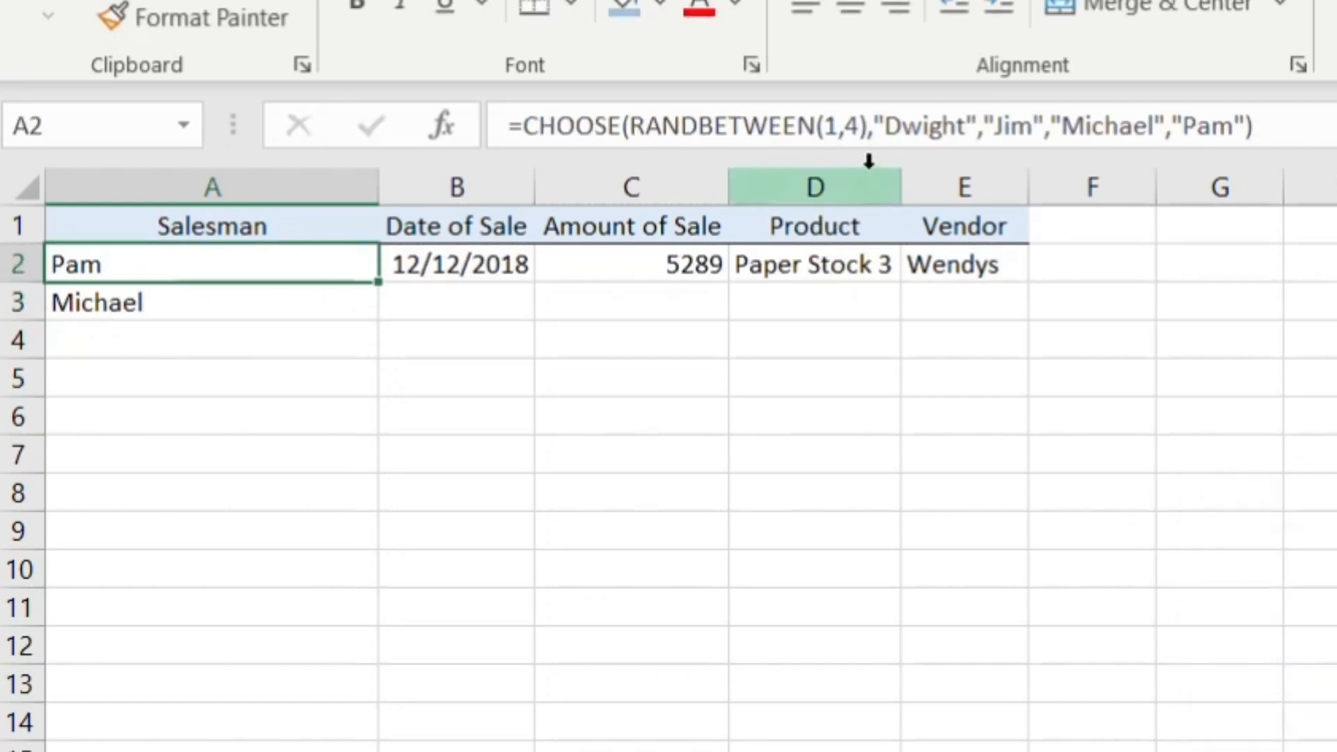
# Step: Extend the CHOOSE formula in A3 with three more salesman first names, making five values in total
pyautogui.click(180, 302)
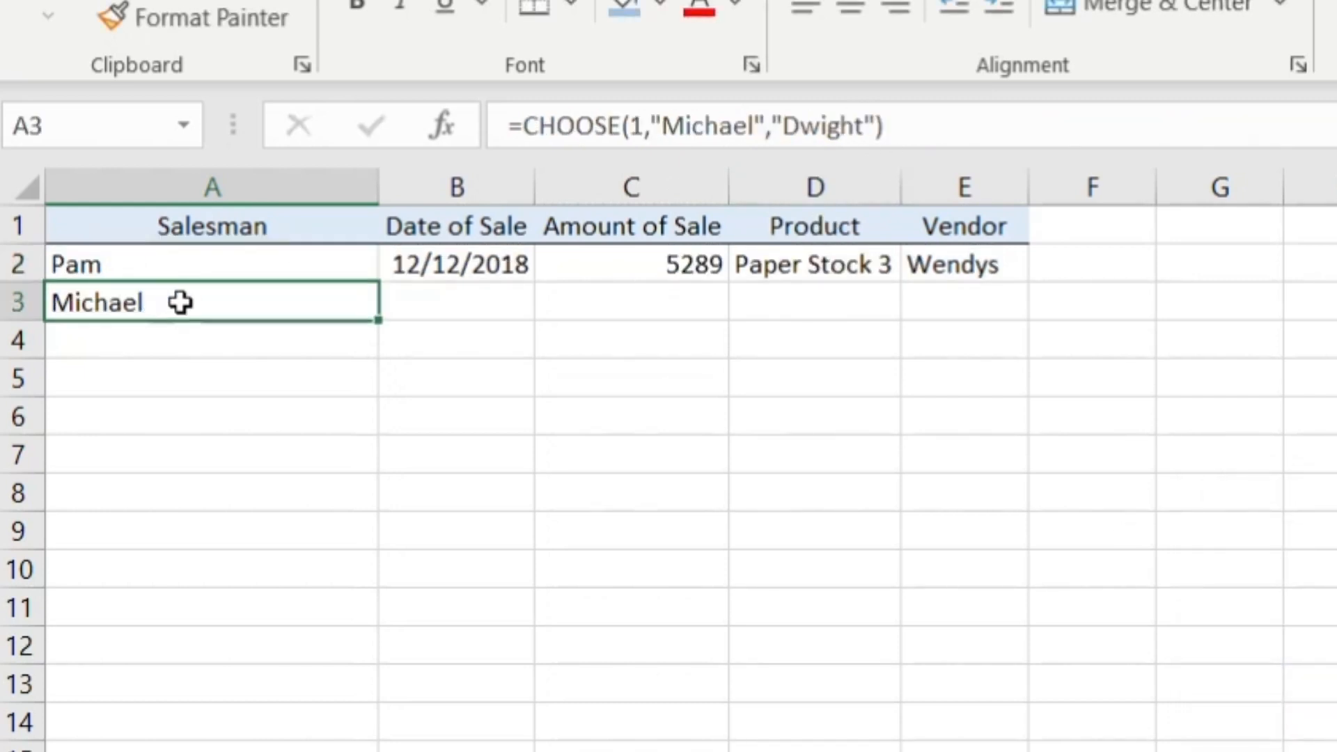
pyautogui.click(876, 125)
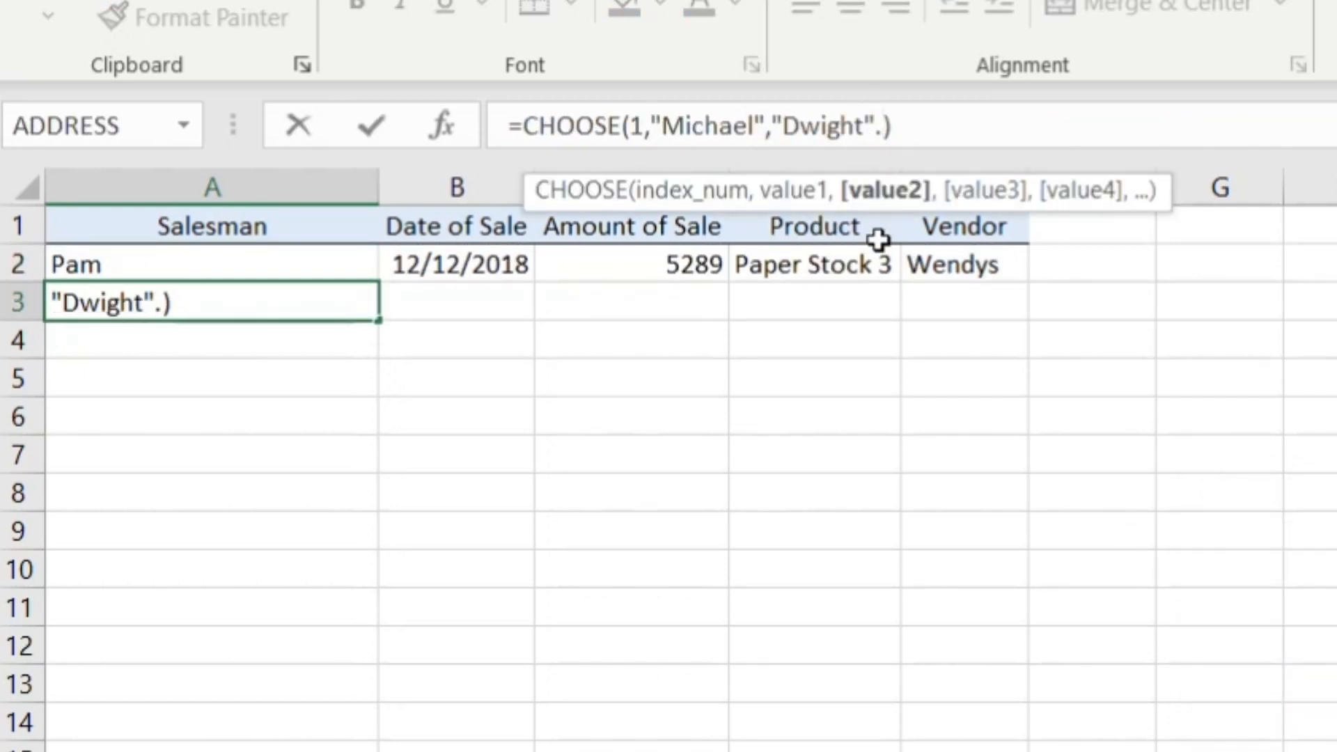
pyautogui.write(',')
pyautogui.write('"Jim"')
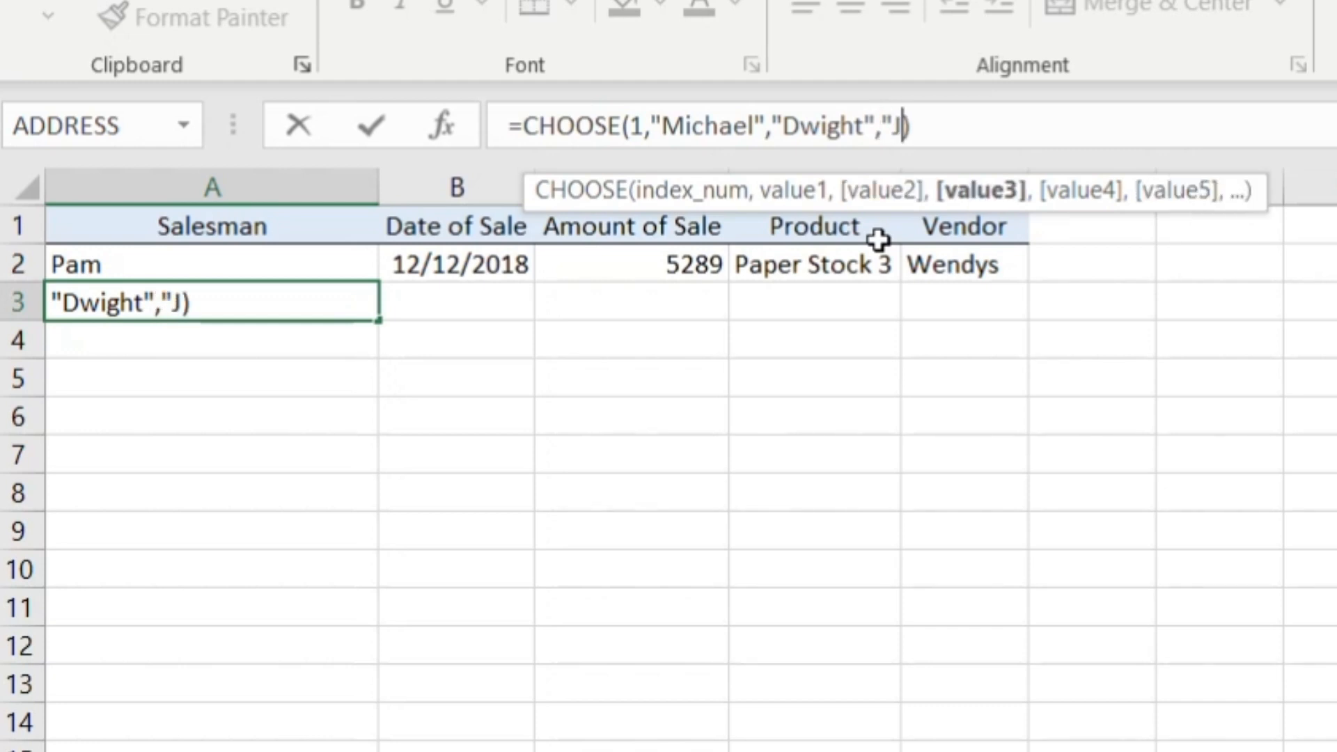
pyautogui.write(',"An')
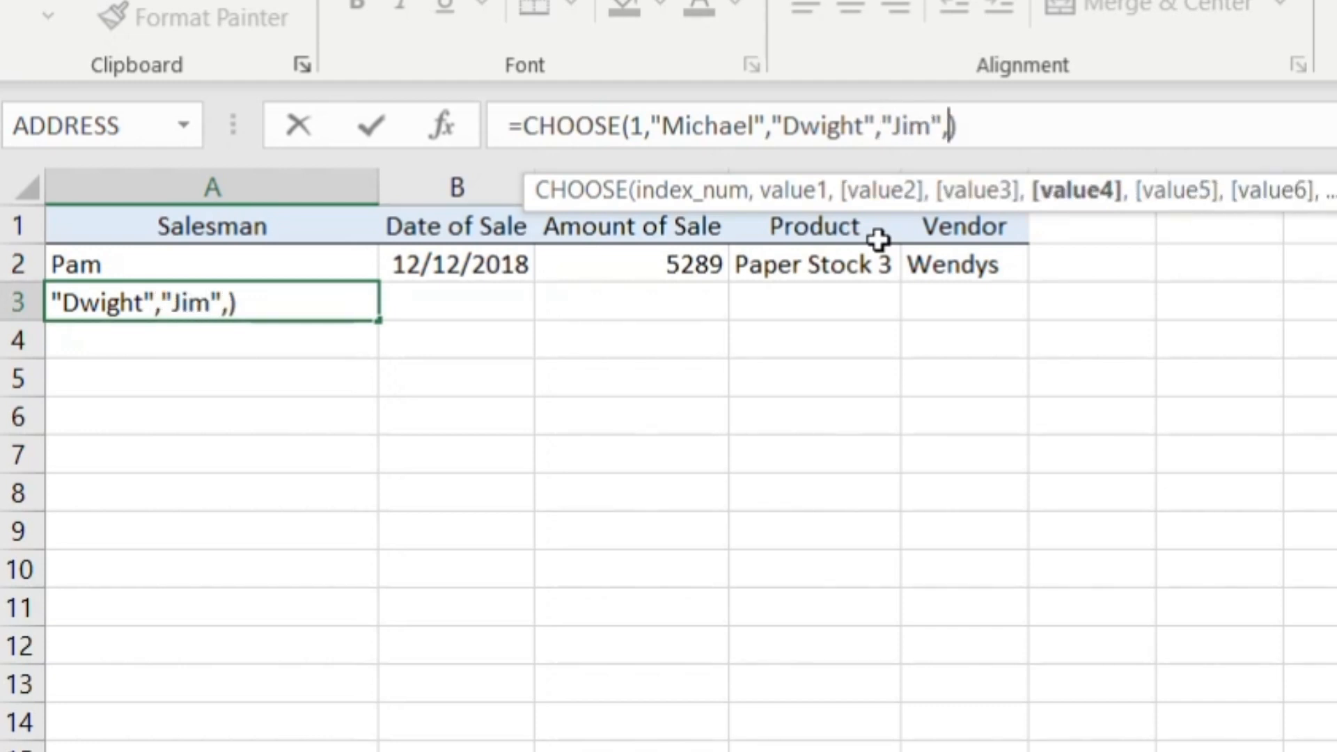
pyautogui.write('dy","')
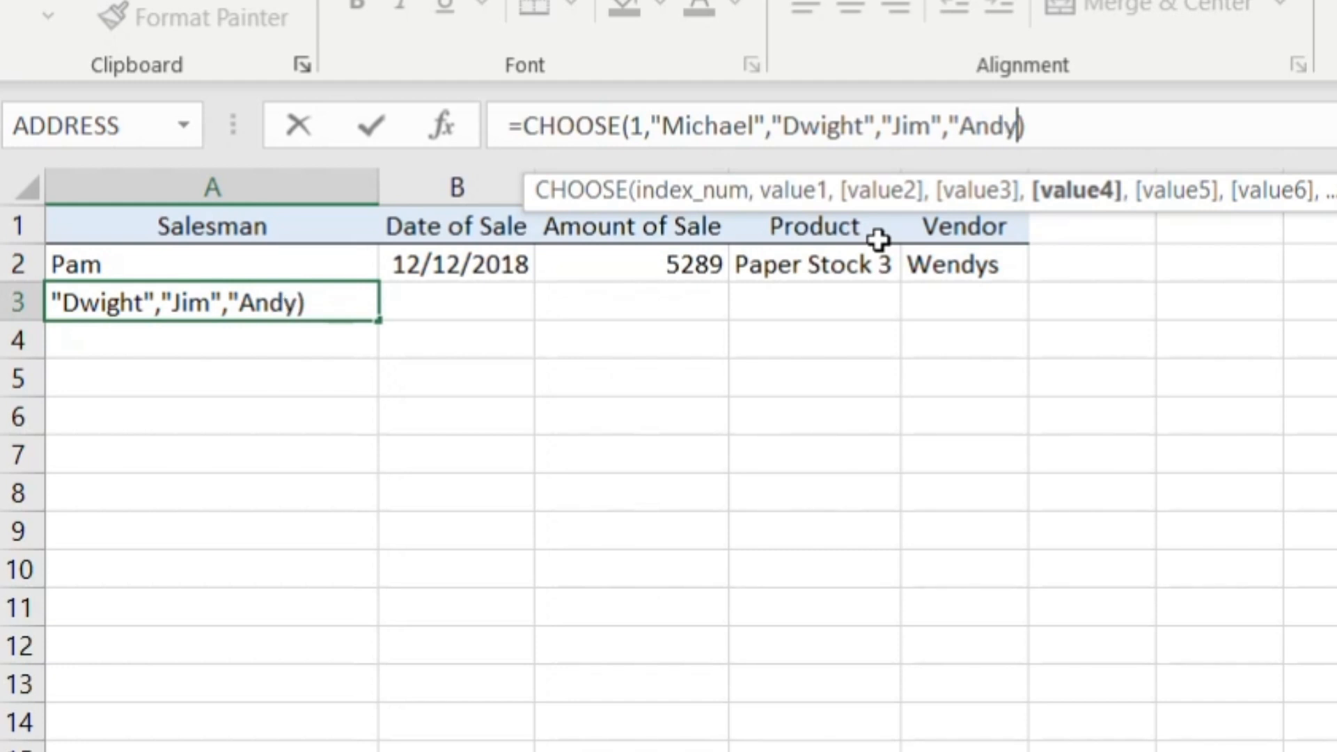
pyautogui.write('Pam"')
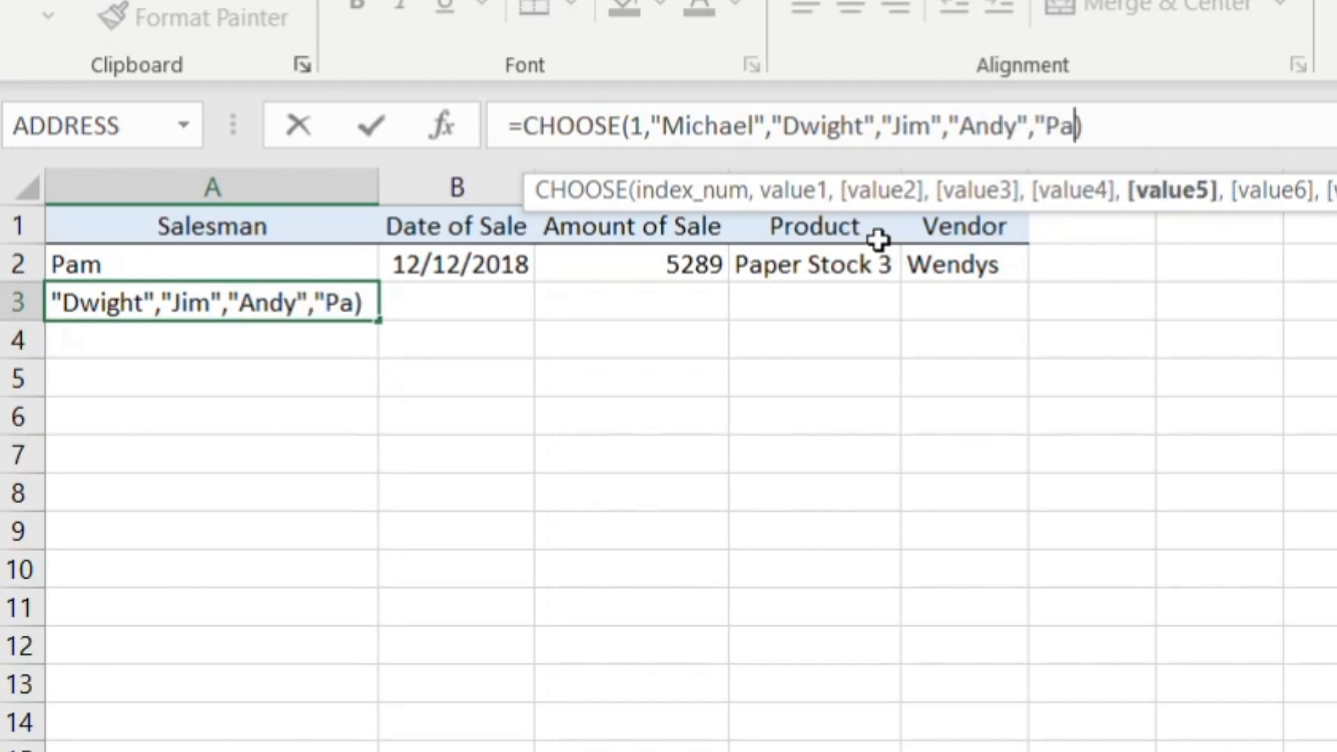
pyautogui.write(')')
pyautogui.press('Left')
pyautogui.write('"')
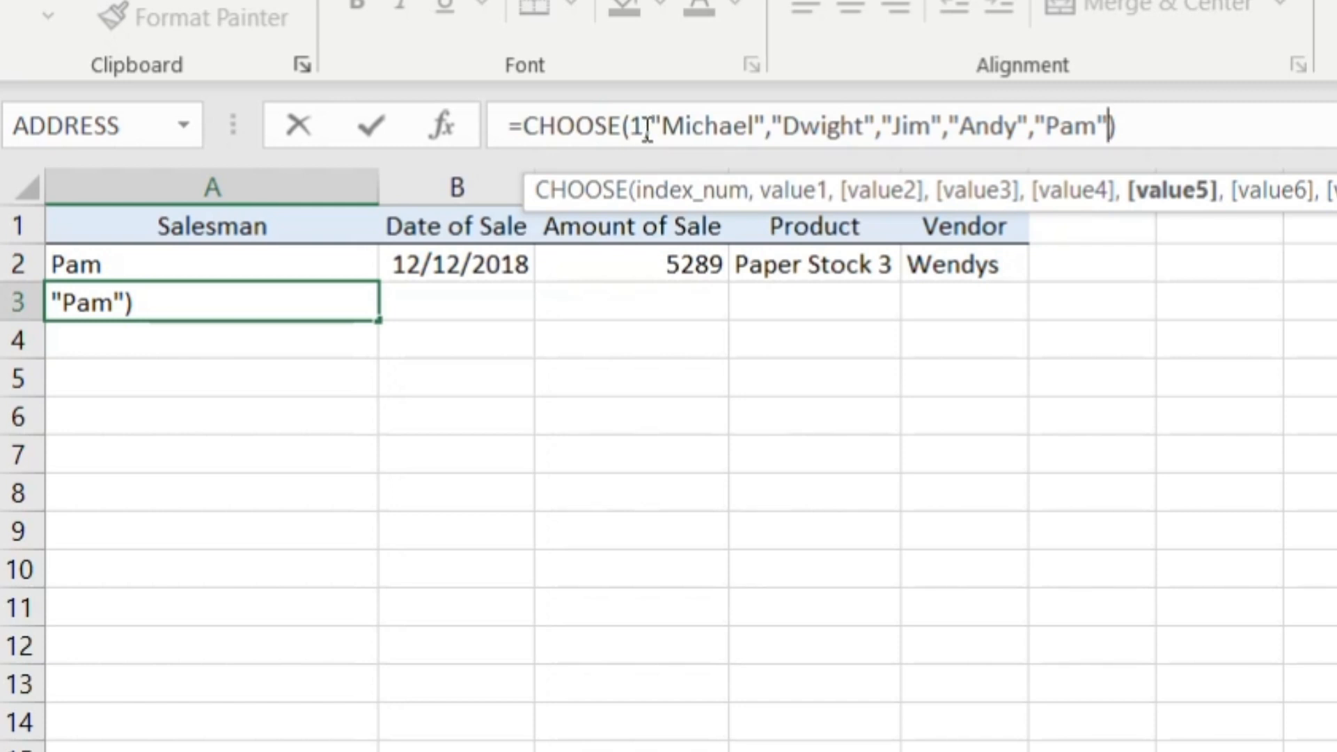
pyautogui.press('Return')
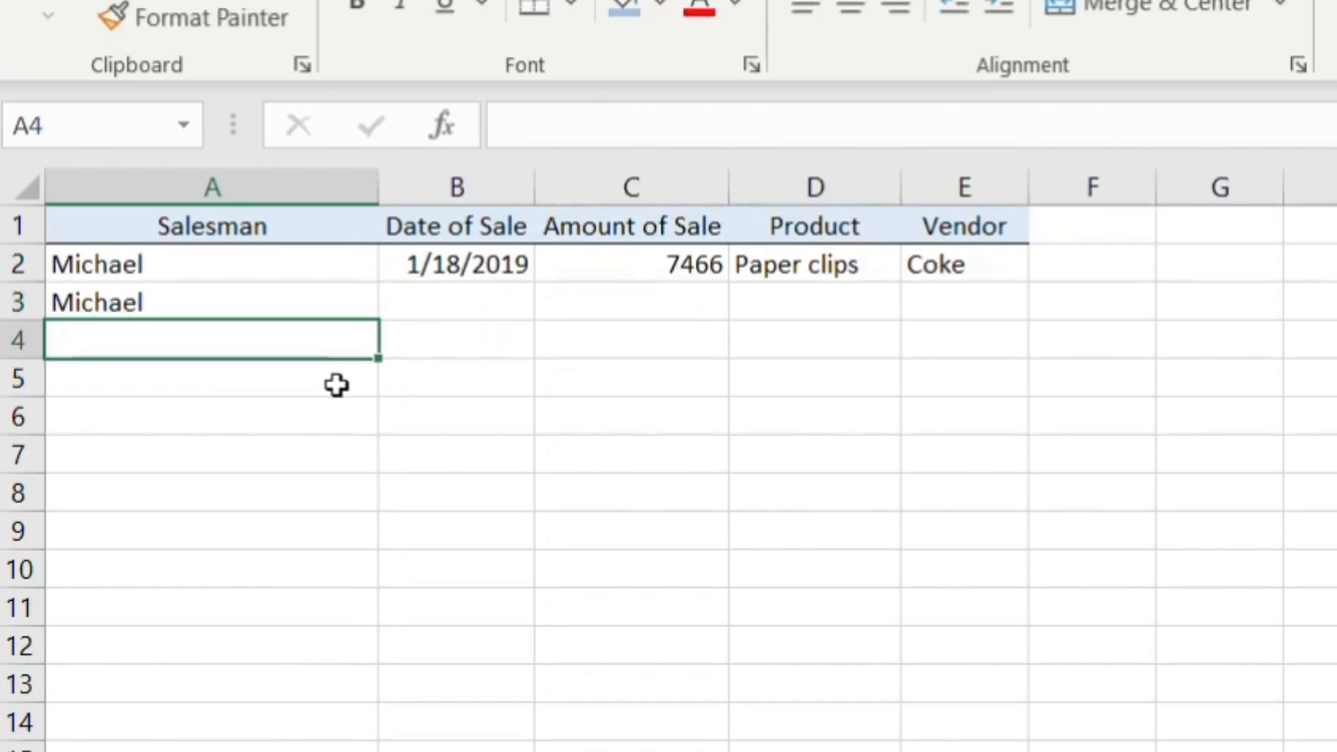
# Step: Check the formula in A3 and recalculate the sheet to test whether its salesman varies
pyautogui.click(247, 306)
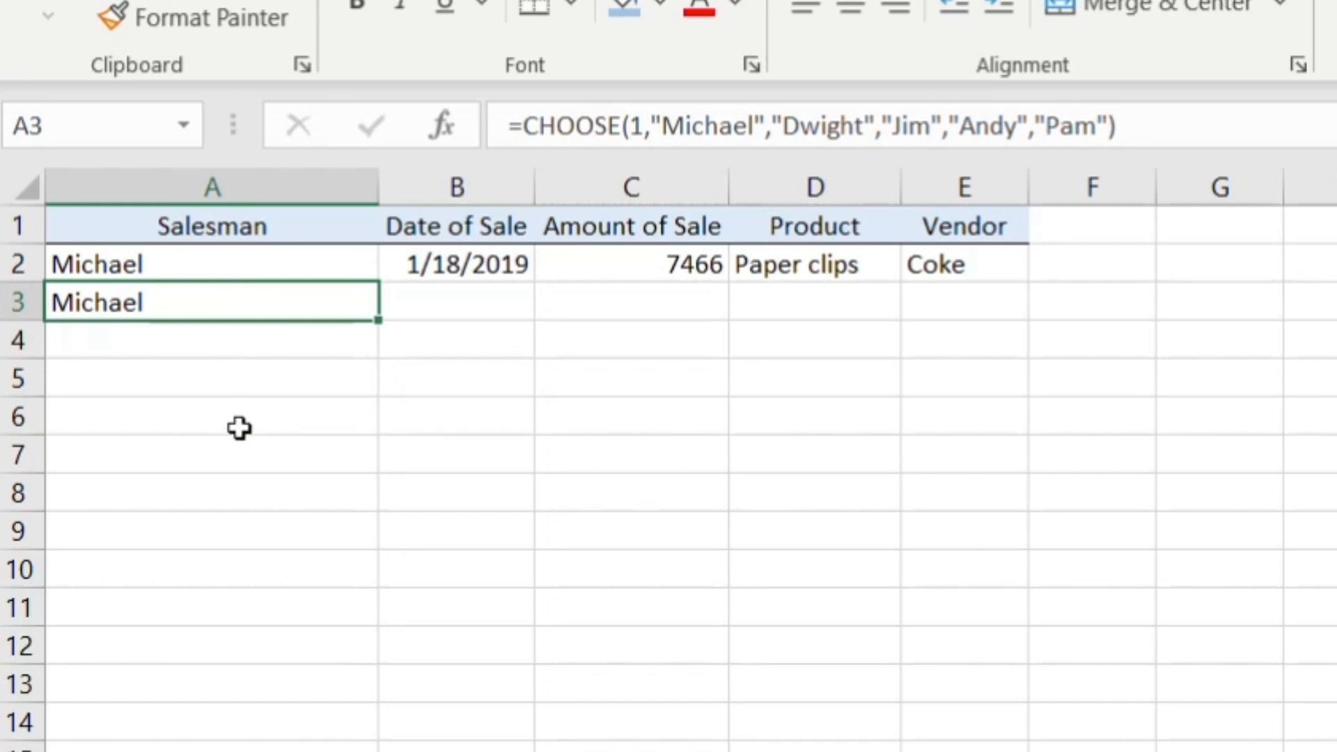
pyautogui.click(201, 415)
pyautogui.press('F9')
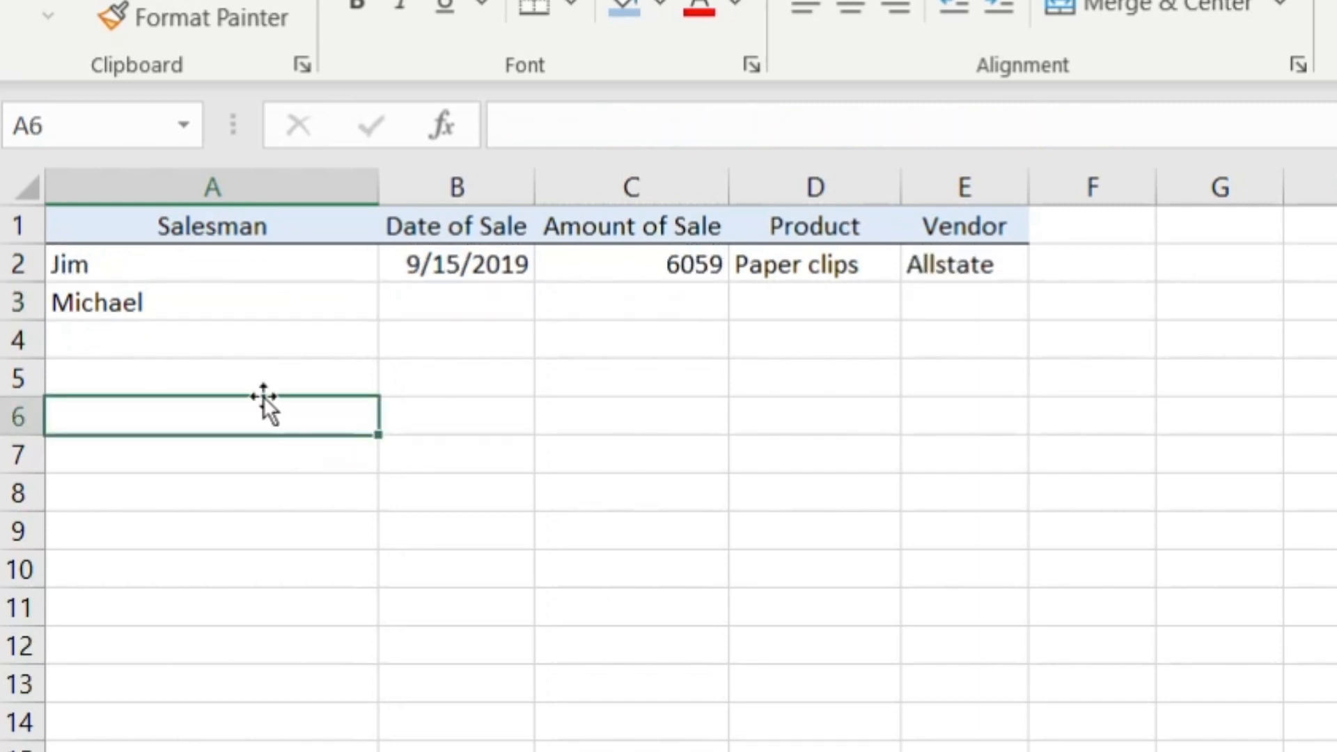
pyautogui.click(187, 553)
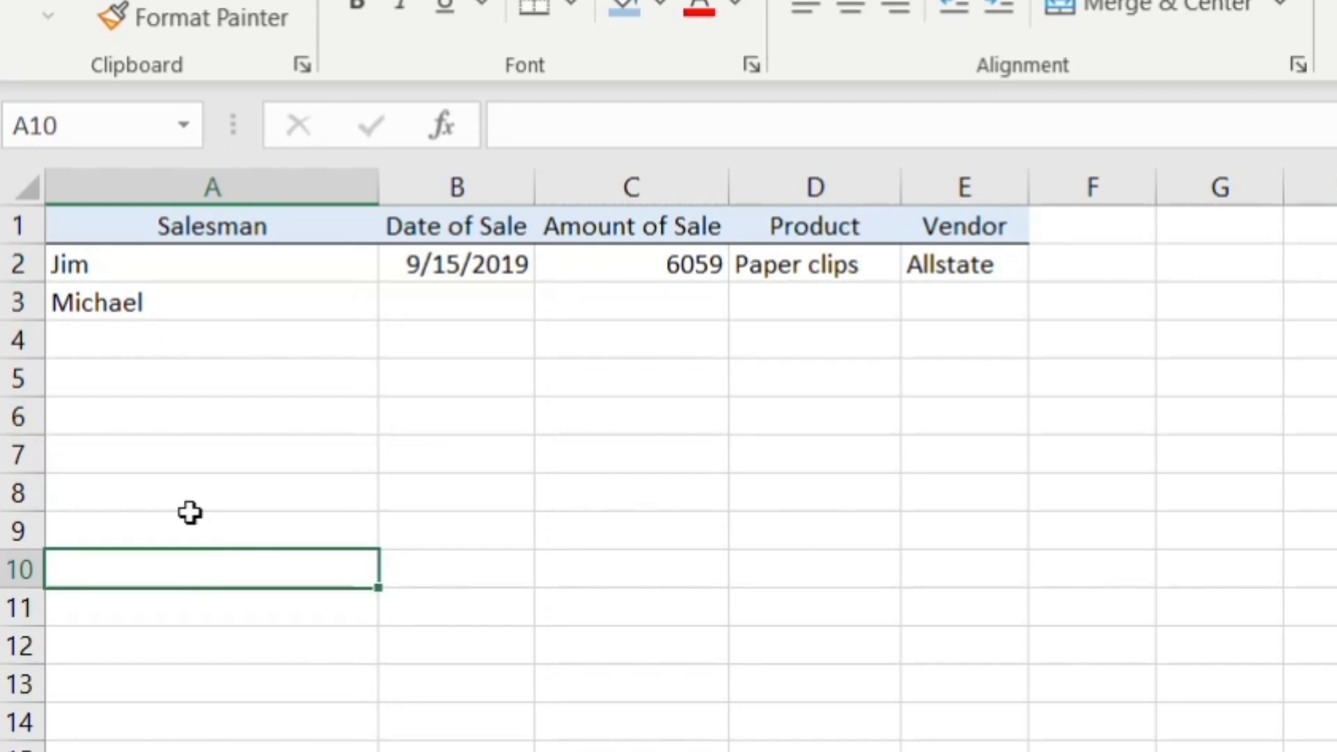
# Step: Replace the fixed index in the A3 CHOOSE formula with RANDBETWEEN(1,5)
pyautogui.click(167, 297)
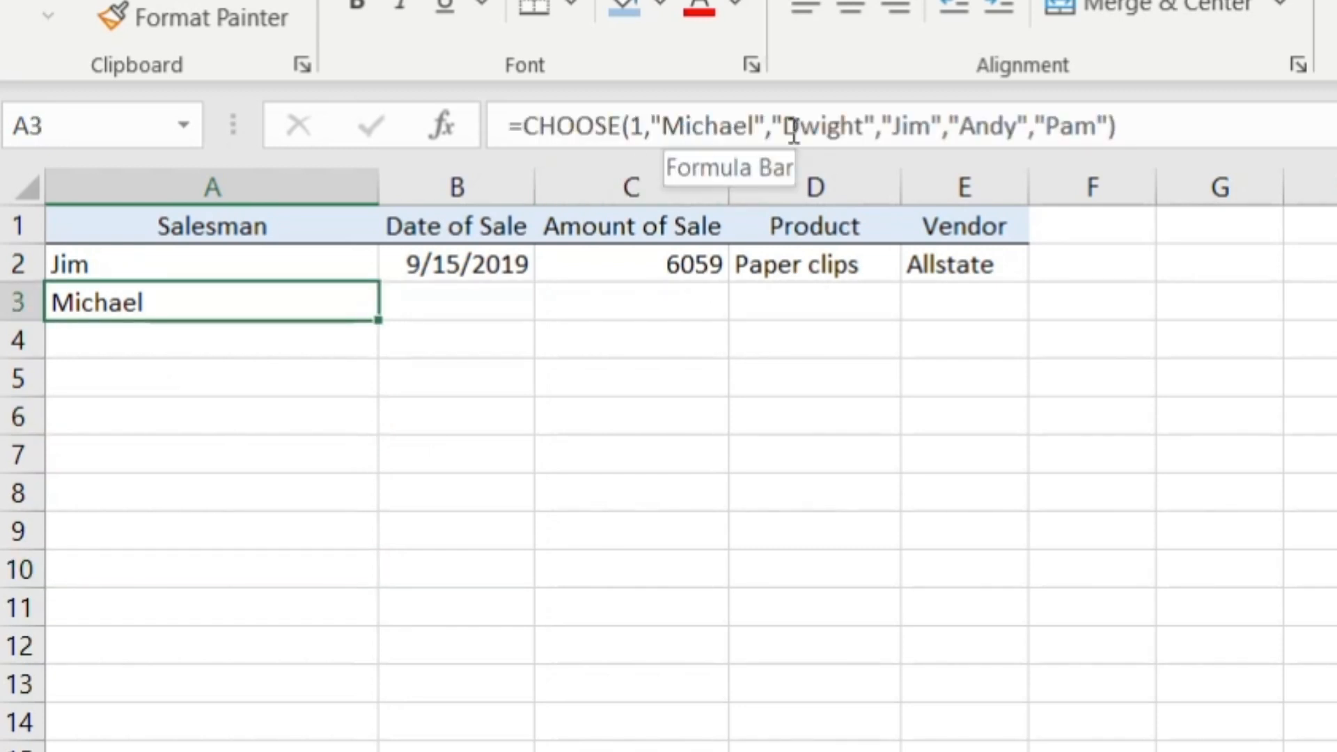
pyautogui.click(641, 127)
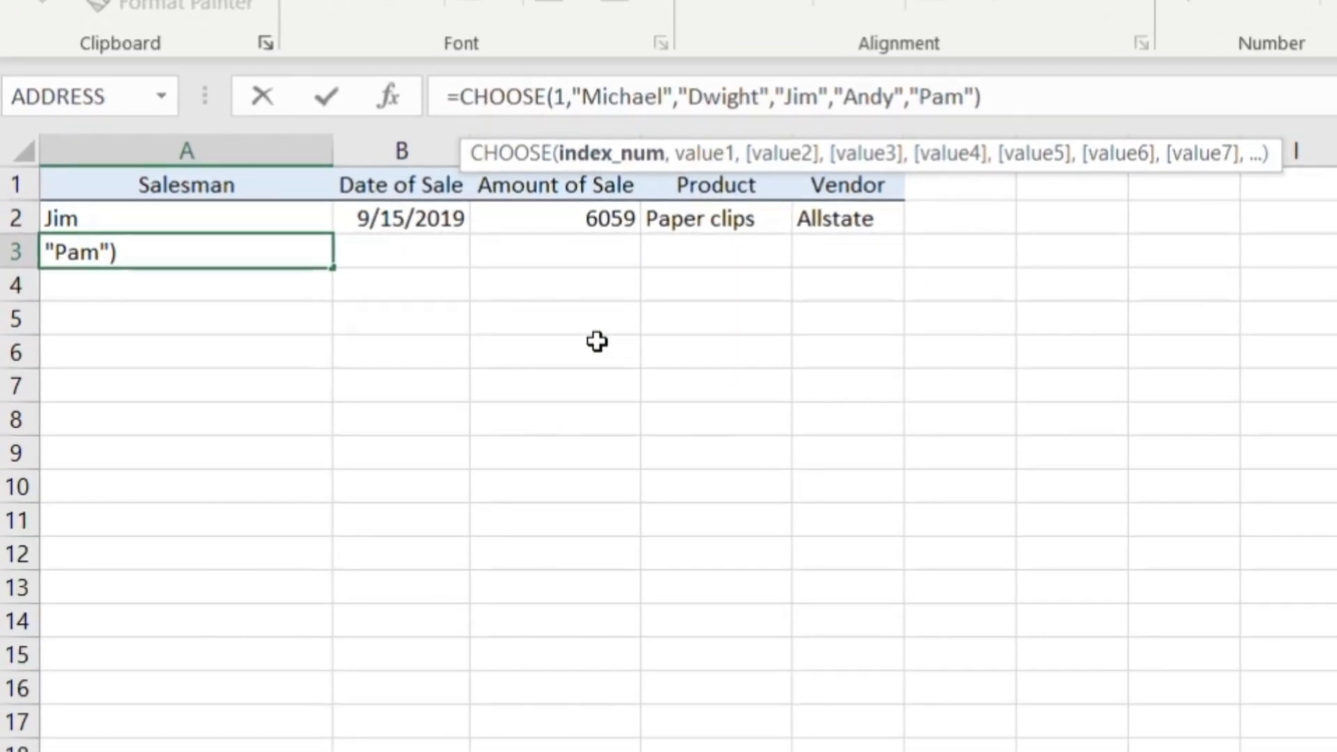
pyautogui.press('BackSpace')
pyautogui.write('randbet')
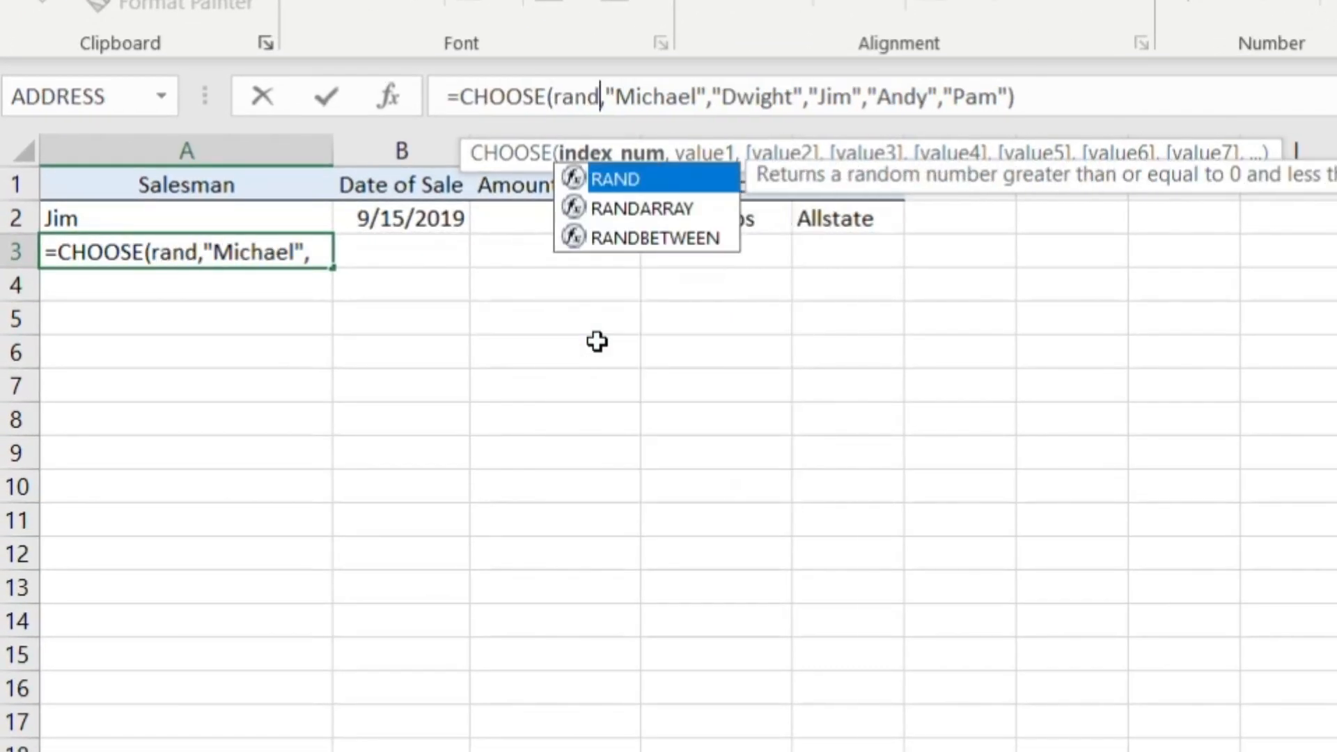
pyautogui.write('ween(')
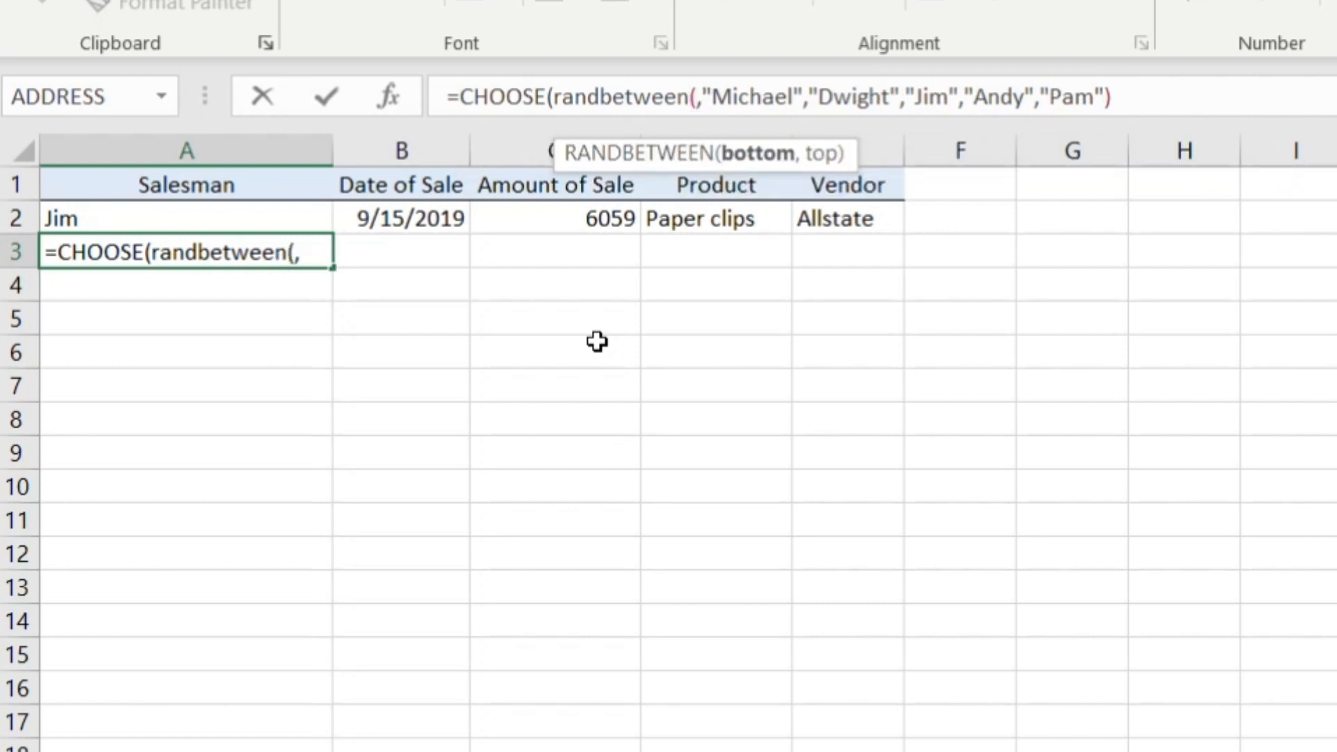
pyautogui.write('1,5')
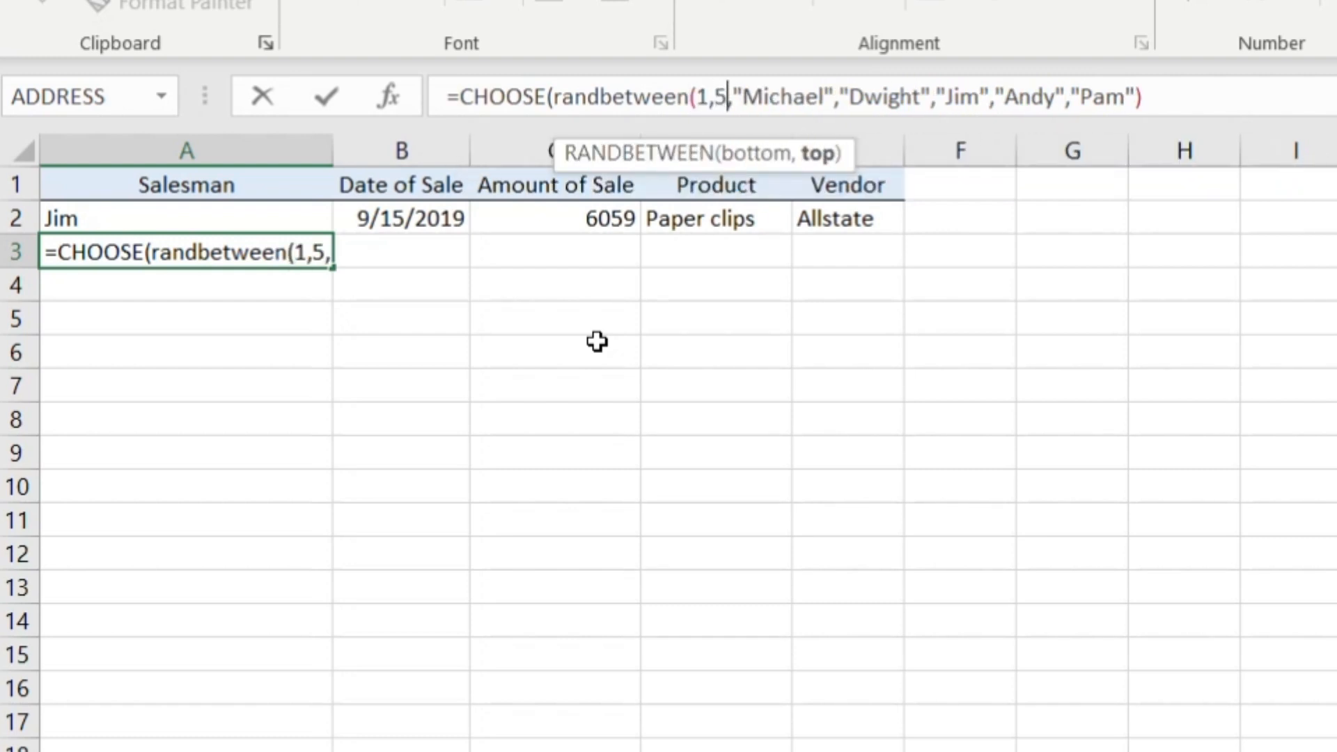
pyautogui.write(')')
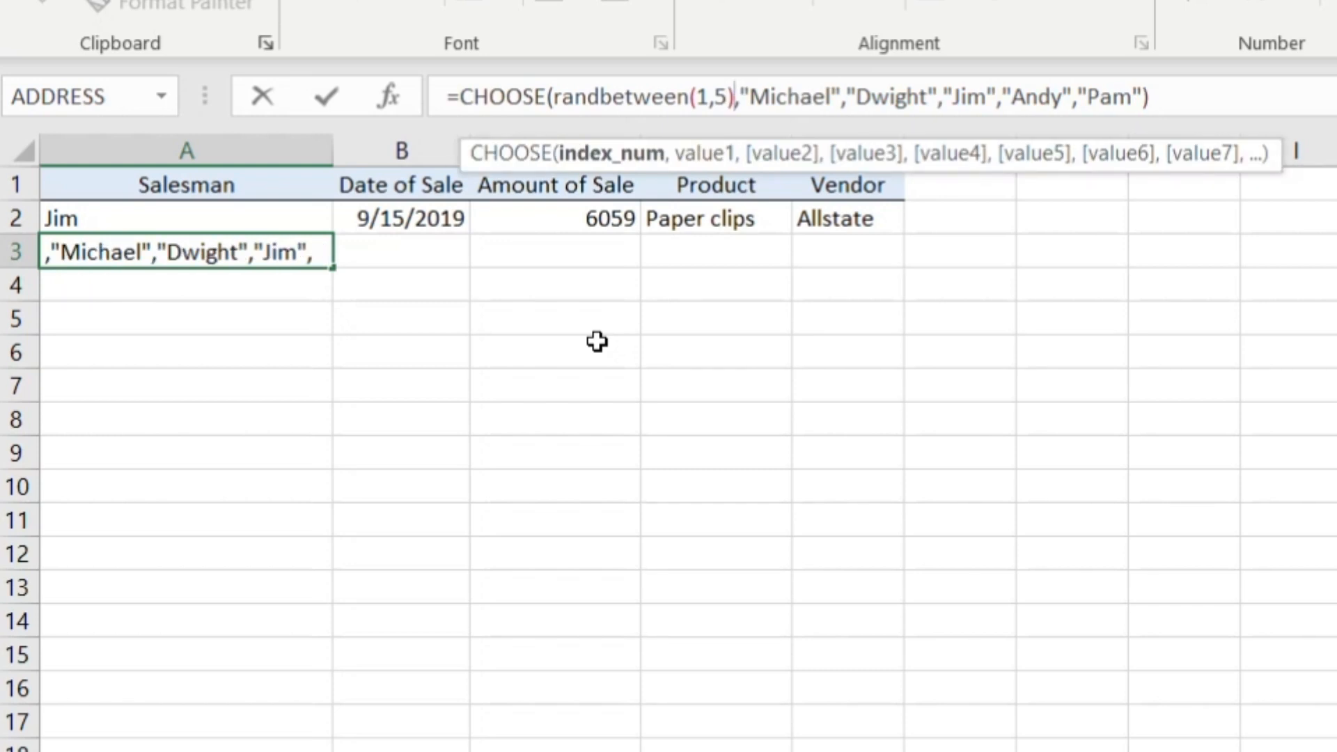
pyautogui.press('Return')
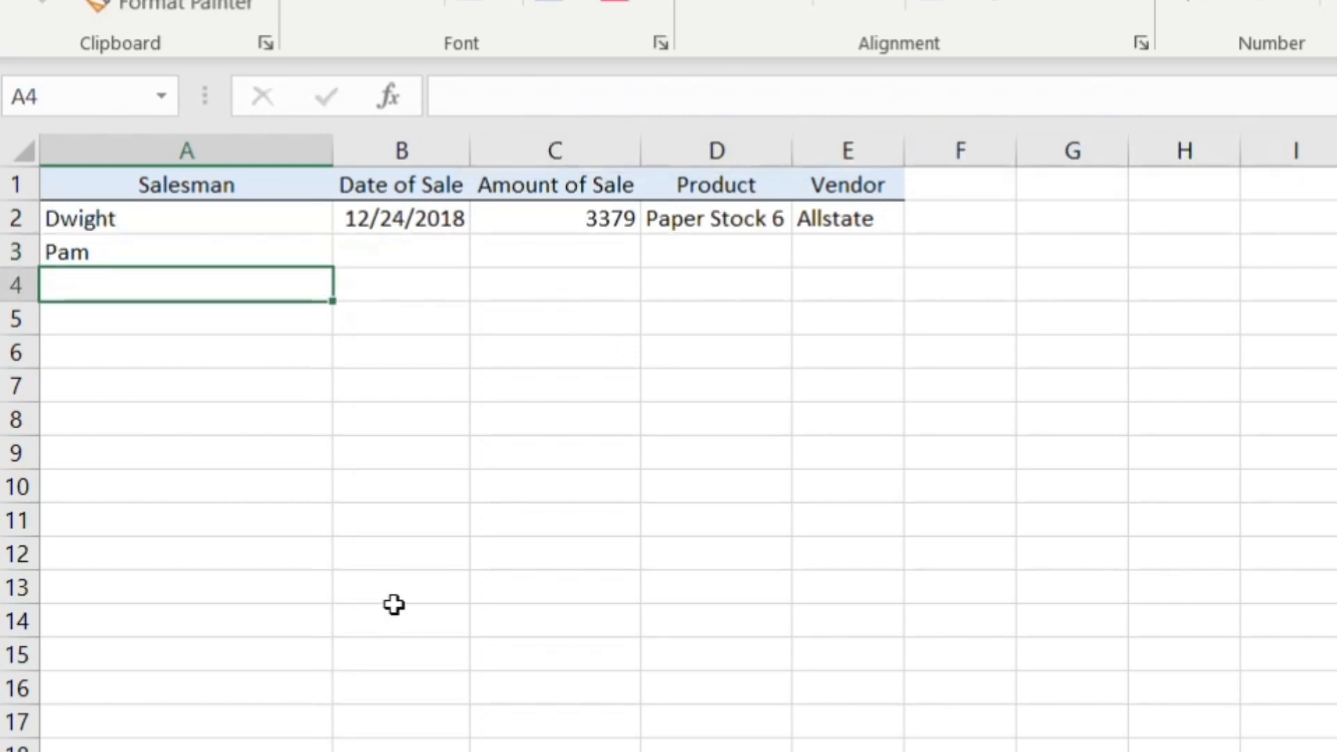
# Step: Recalculate the sheet three times to test the random salesman selection in A3
pyautogui.click(190, 363)
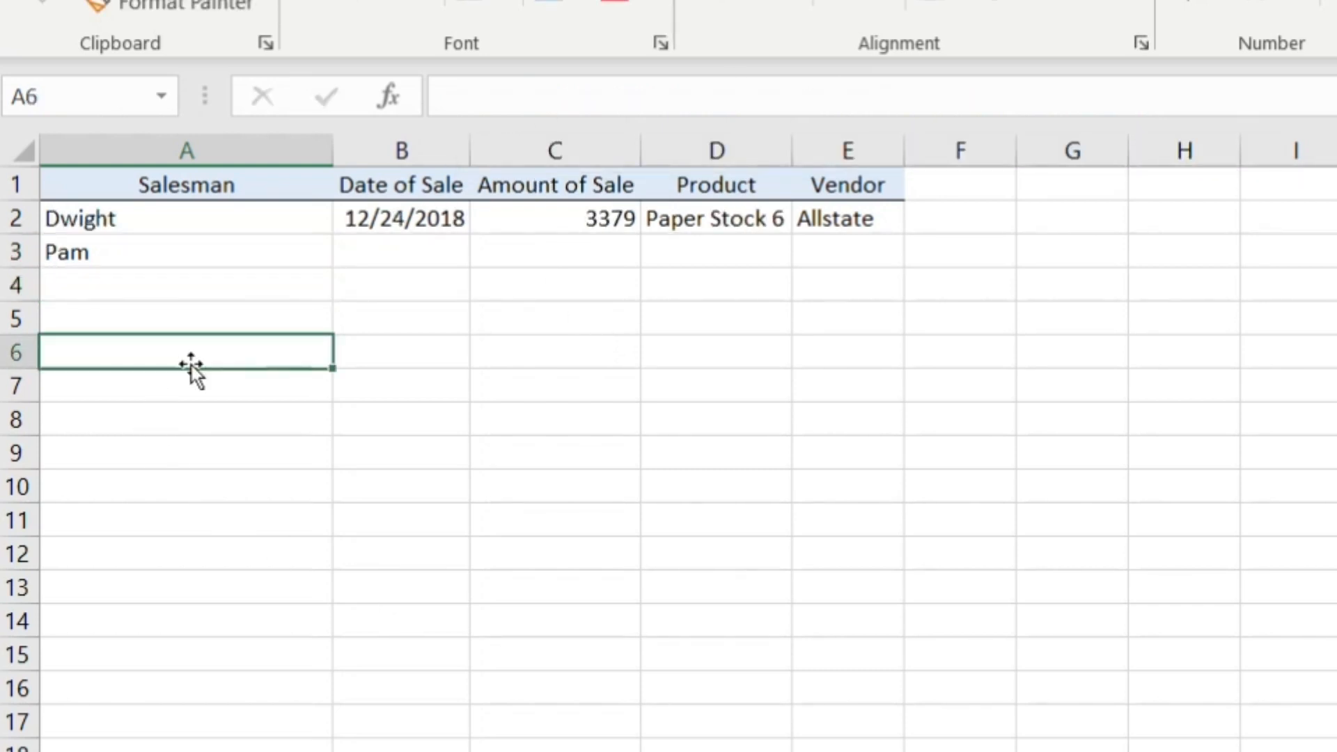
pyautogui.press('F9')
pyautogui.press('F9')
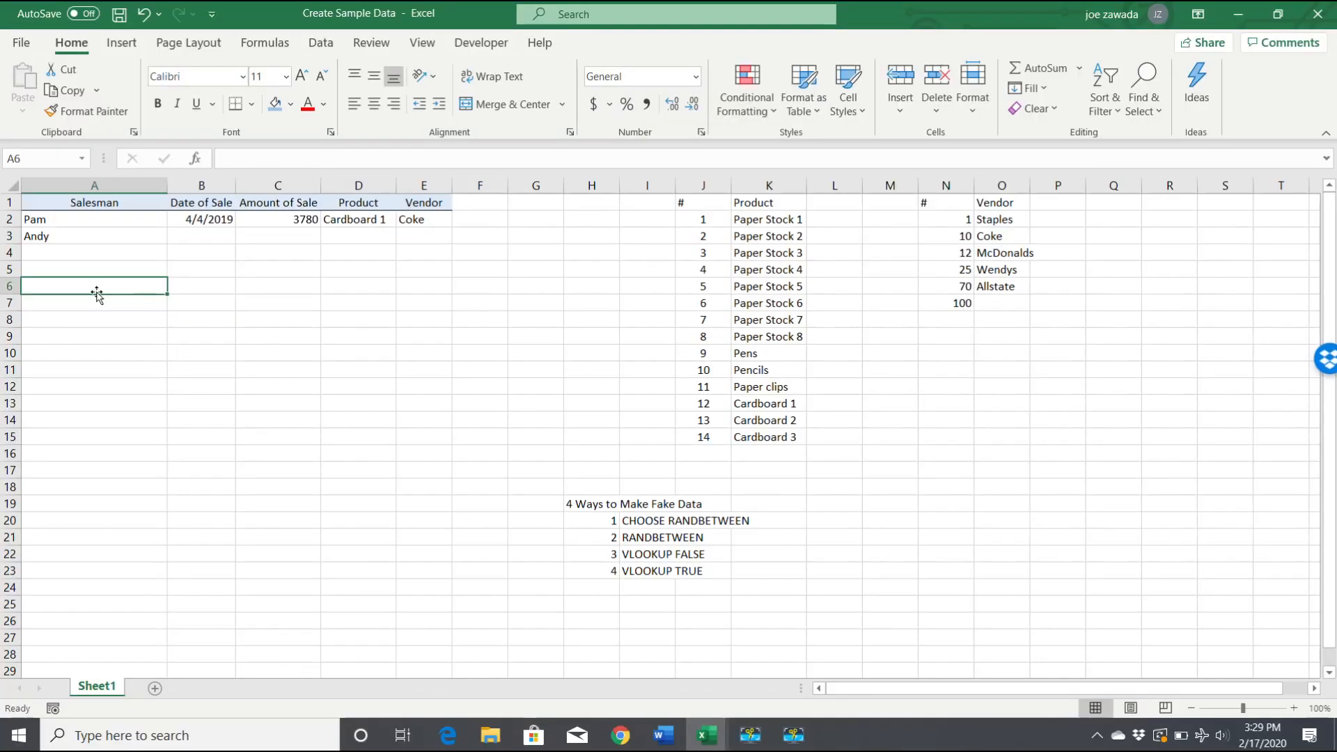
pyautogui.press('F9')
# Step: Clear the sample record in A2:E2
pyautogui.click(71, 219)
pyautogui.moveTo(70, 220); pyautogui.dragTo(436, 222)
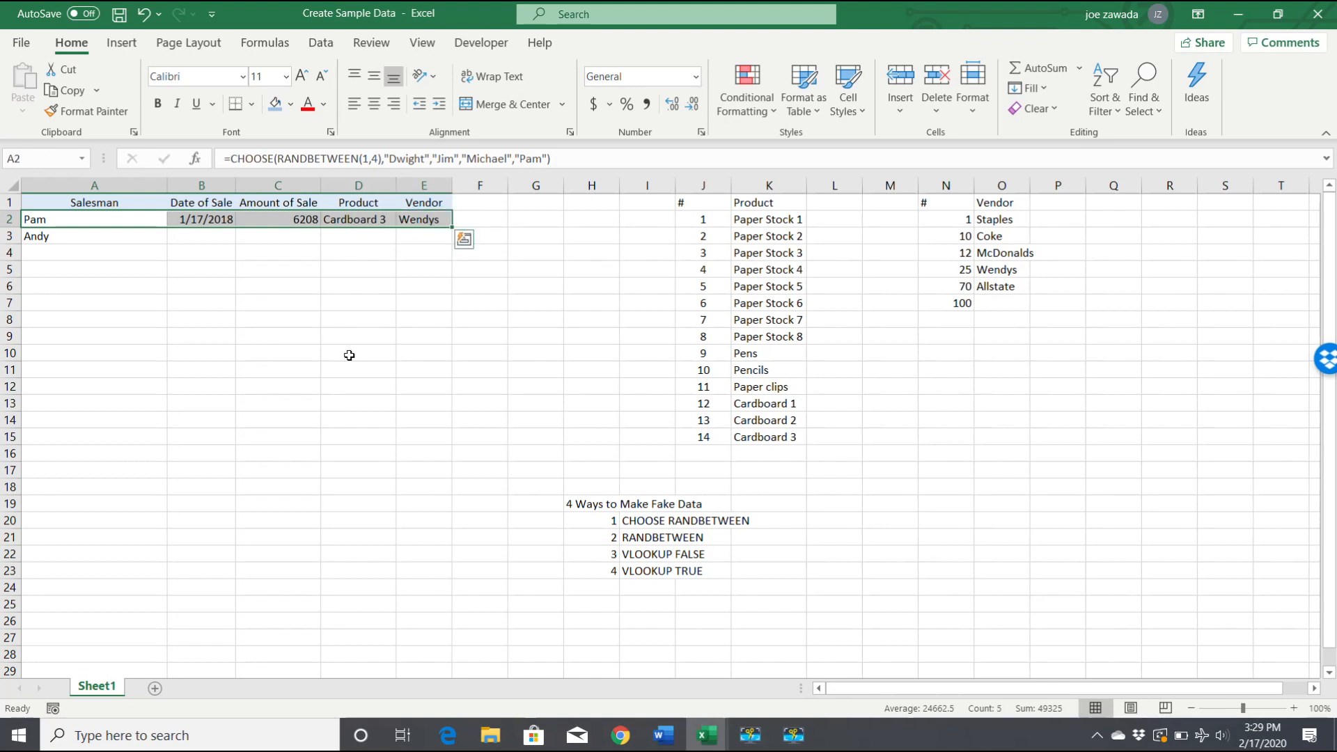
pyautogui.press('Delete')
# Step: Recalculate the sheet three more times to test the remaining formula in A3, and select B3 in the Date of Sale column
pyautogui.click(117, 287)
pyautogui.press('F9')
pyautogui.press('F9')
pyautogui.press('F9')
pyautogui.click(113, 239)
pyautogui.click(119, 269)
pyautogui.click(122, 254)
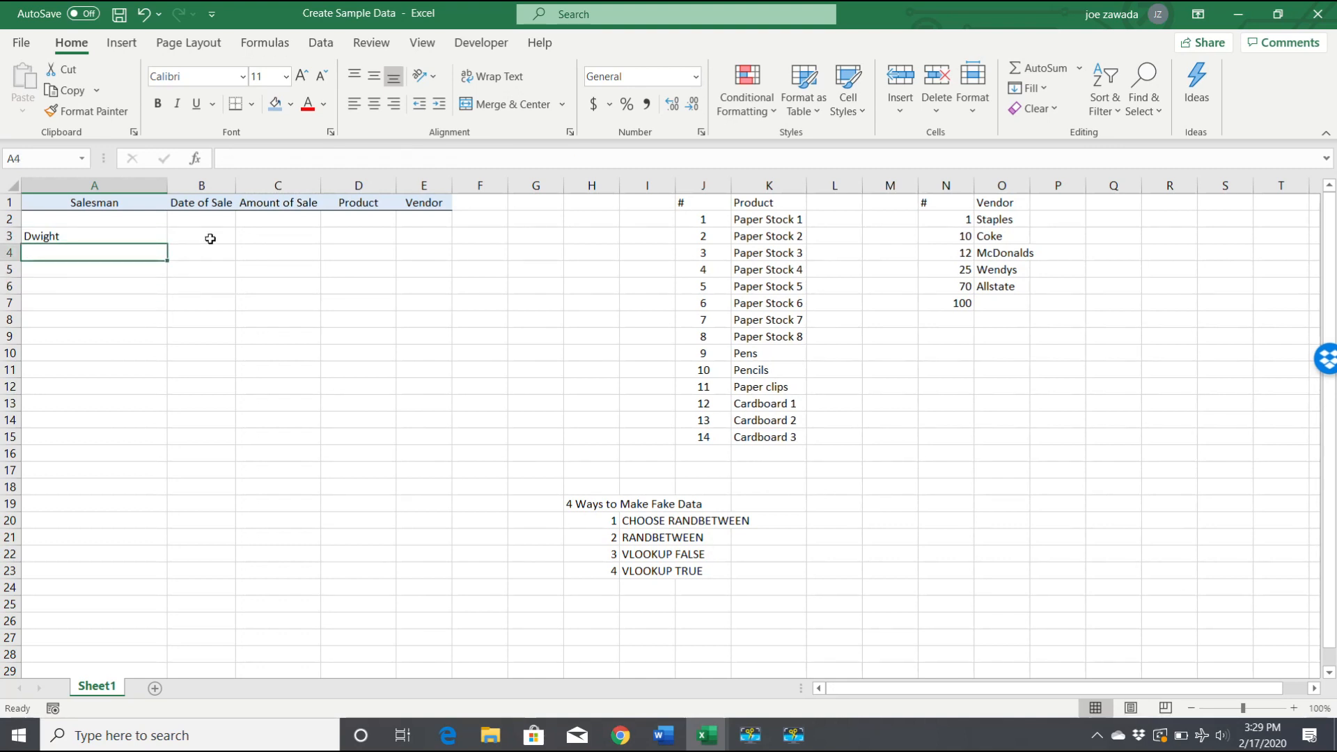
pyautogui.click(198, 242)
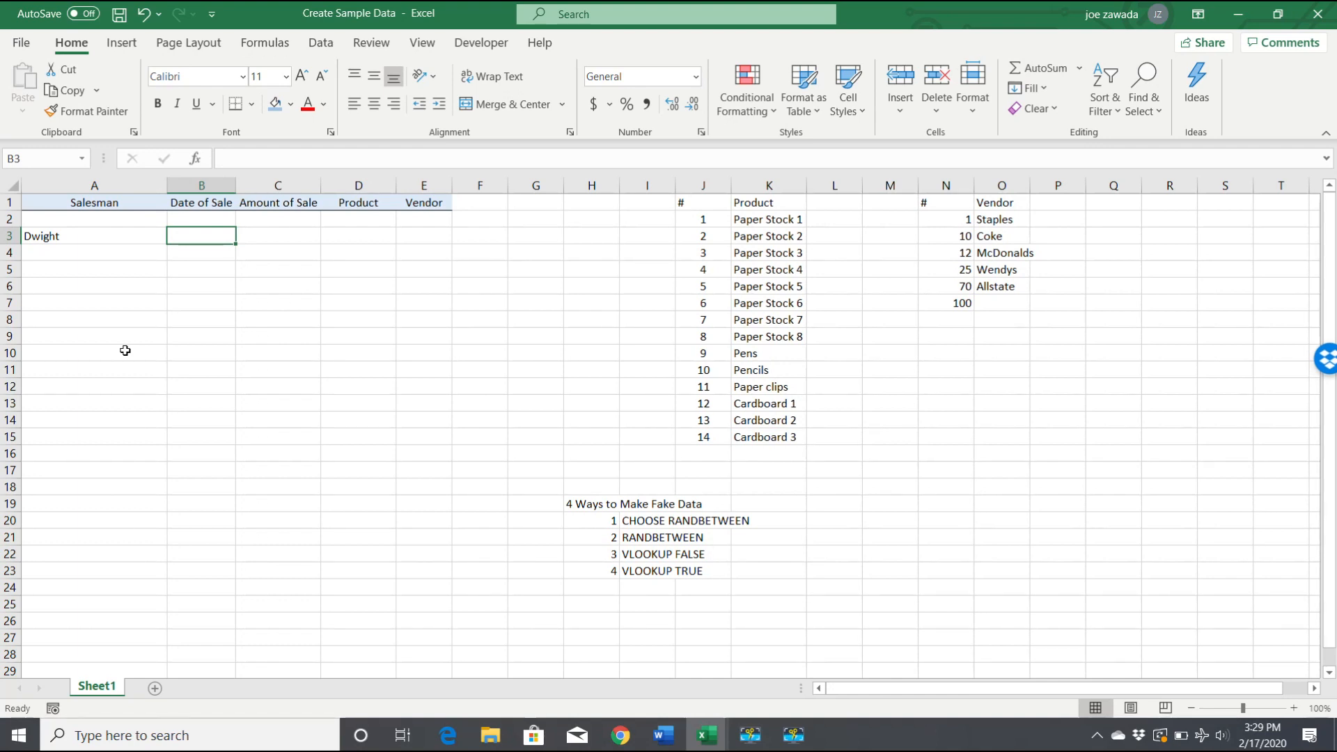
# Step: Enter the date 1/1/2019 in B3 and switch the cell to General format to reveal its serial number
pyautogui.write('1/1')
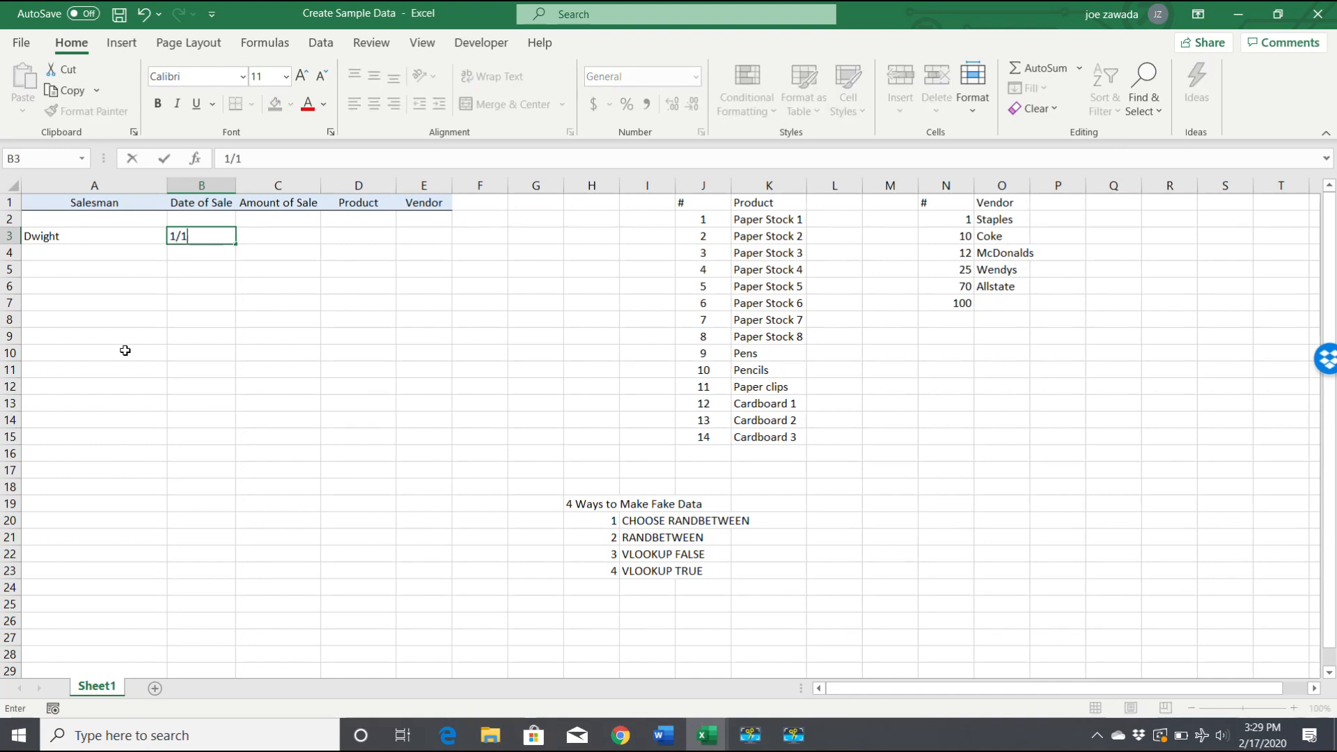
pyautogui.write('/2019')
pyautogui.press('Return')
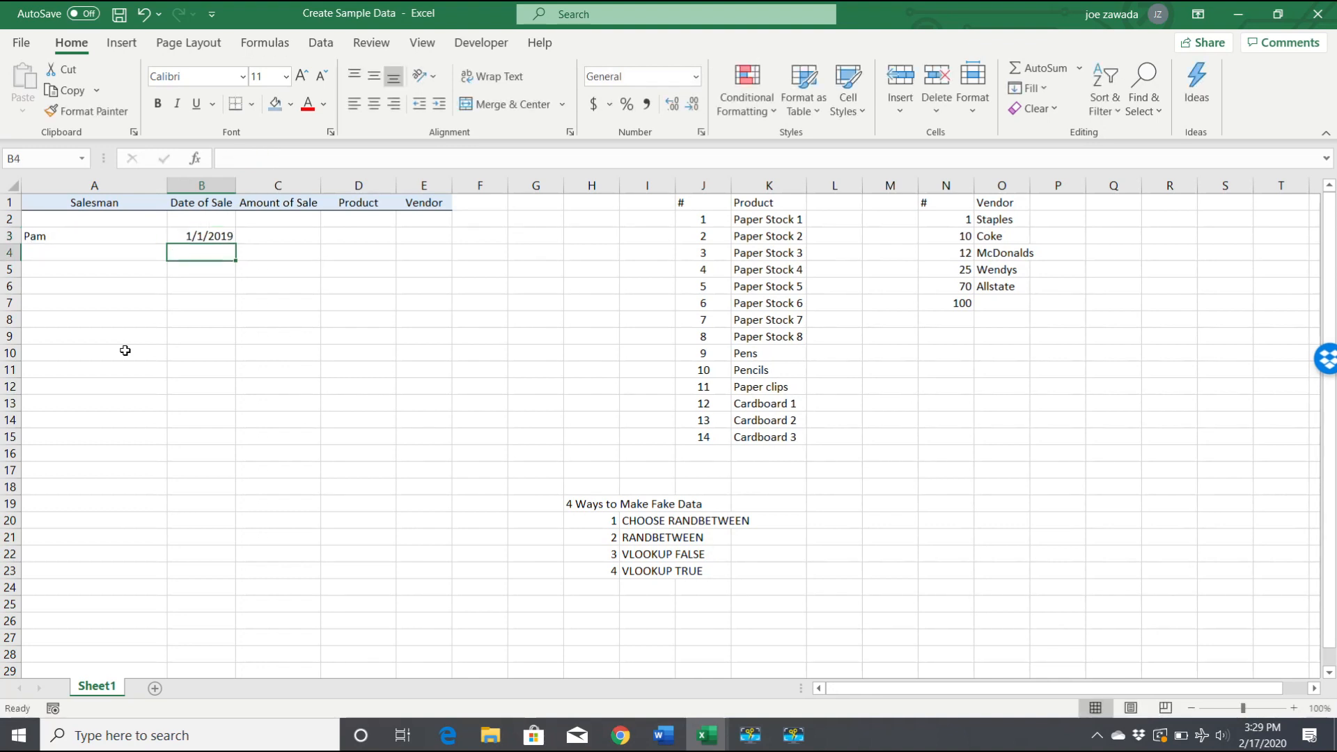
pyautogui.click(203, 238)
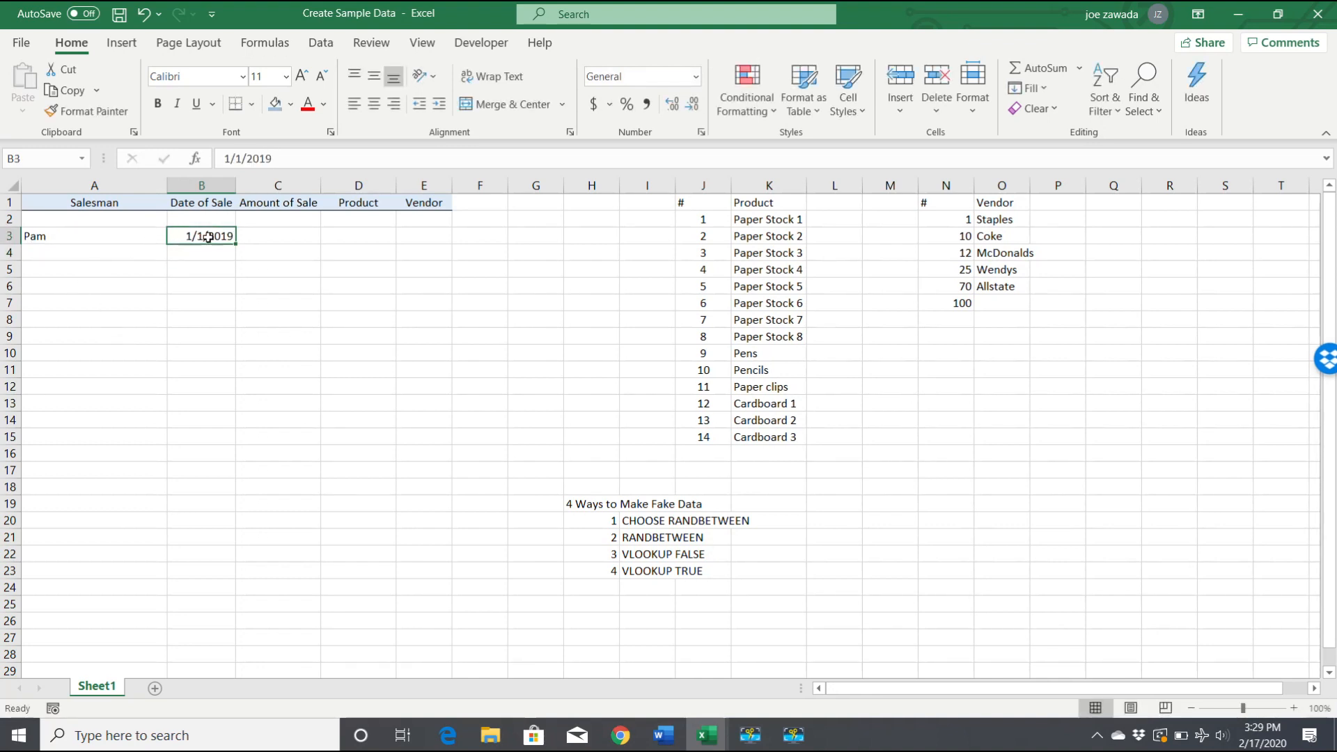
pyautogui.click(701, 82)
pyautogui.click(644, 104)
# Step: Turn B3 into a random date serial formula, =RANDBETWEEN(43466,43821)
pyautogui.click(224, 159)
pyautogui.write('rand')
pyautogui.press('BackSpace')
pyautogui.press('BackSpace')
pyautogui.press('BackSpace')
pyautogui.press('BackSpace')
pyautogui.write('=rand')
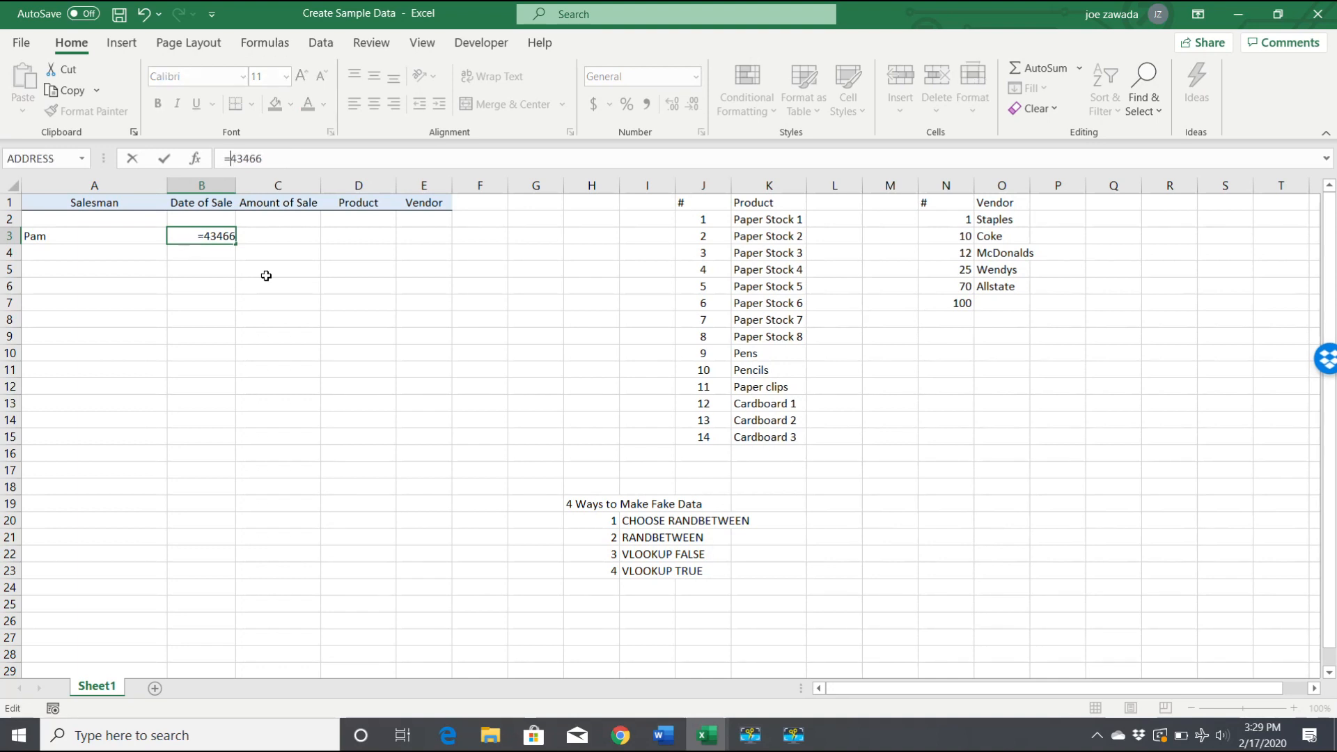
pyautogui.write('between(43466')
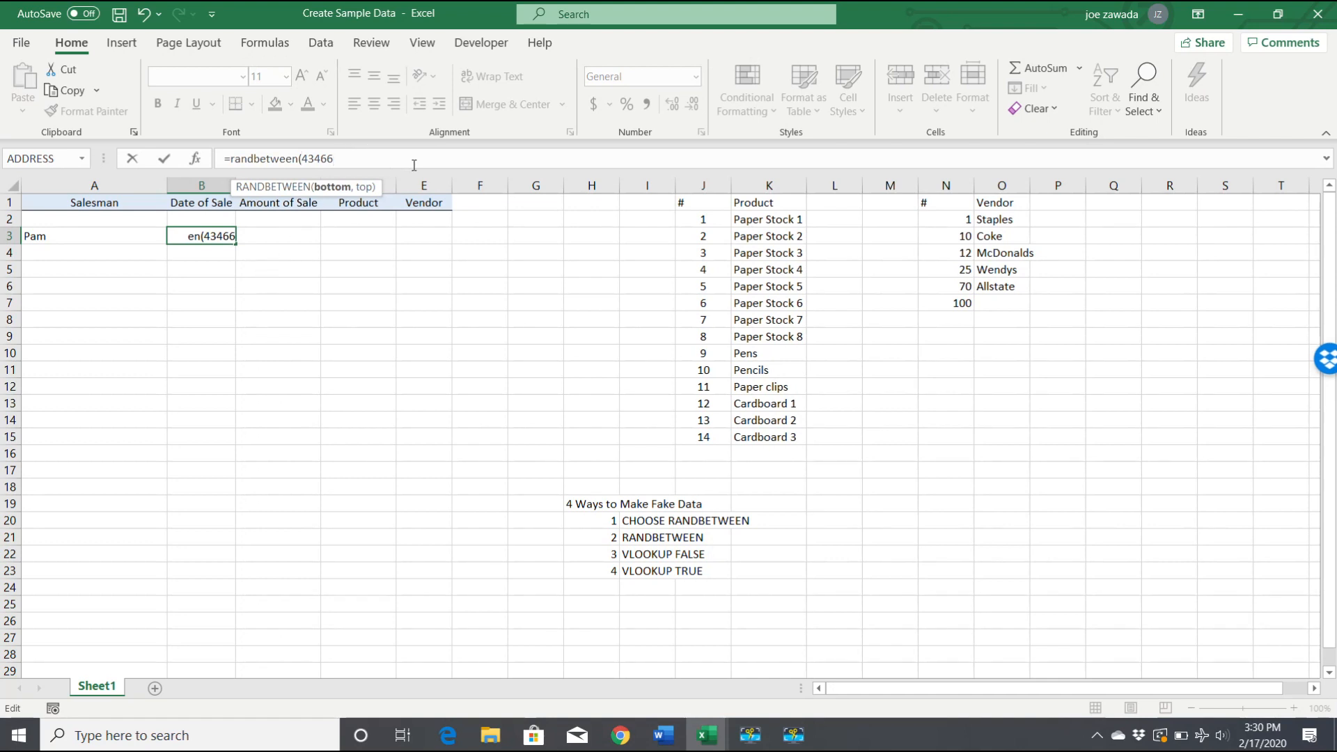
pyautogui.write(',')
pyautogui.write('43')
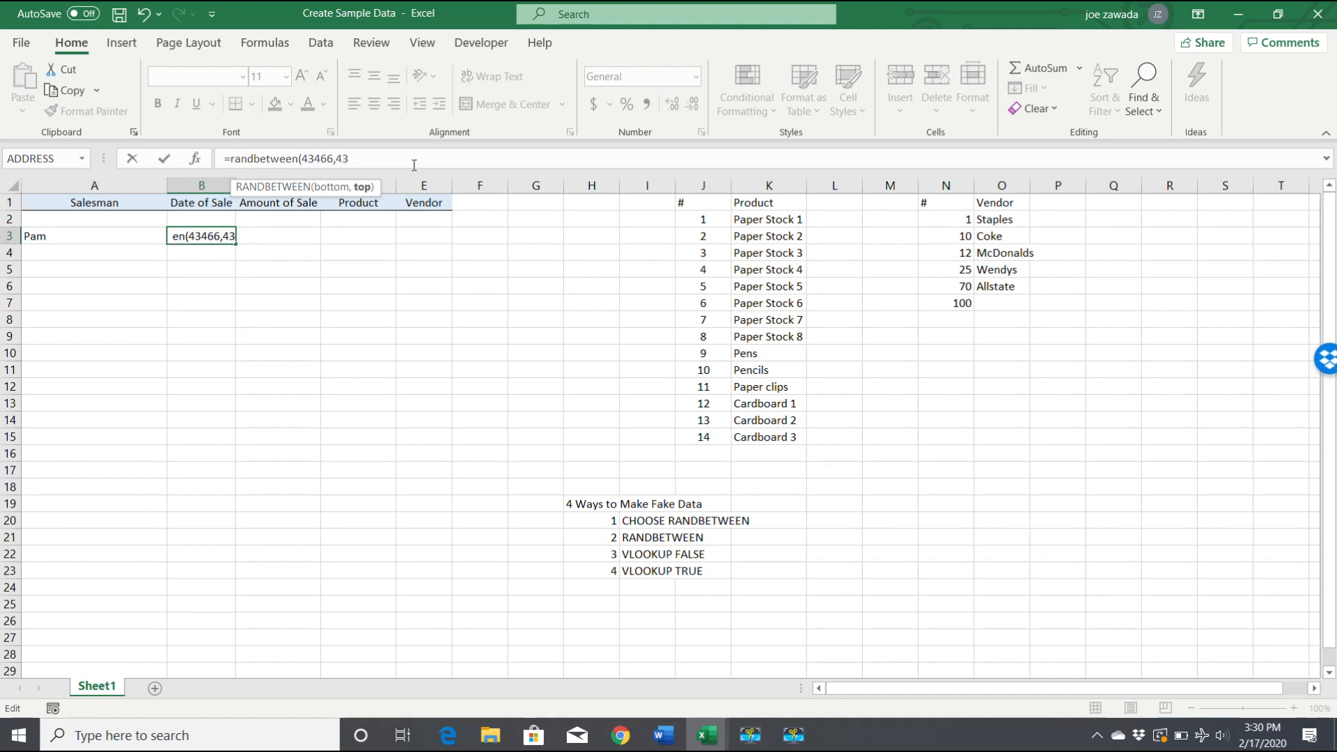
pyautogui.write('821)')
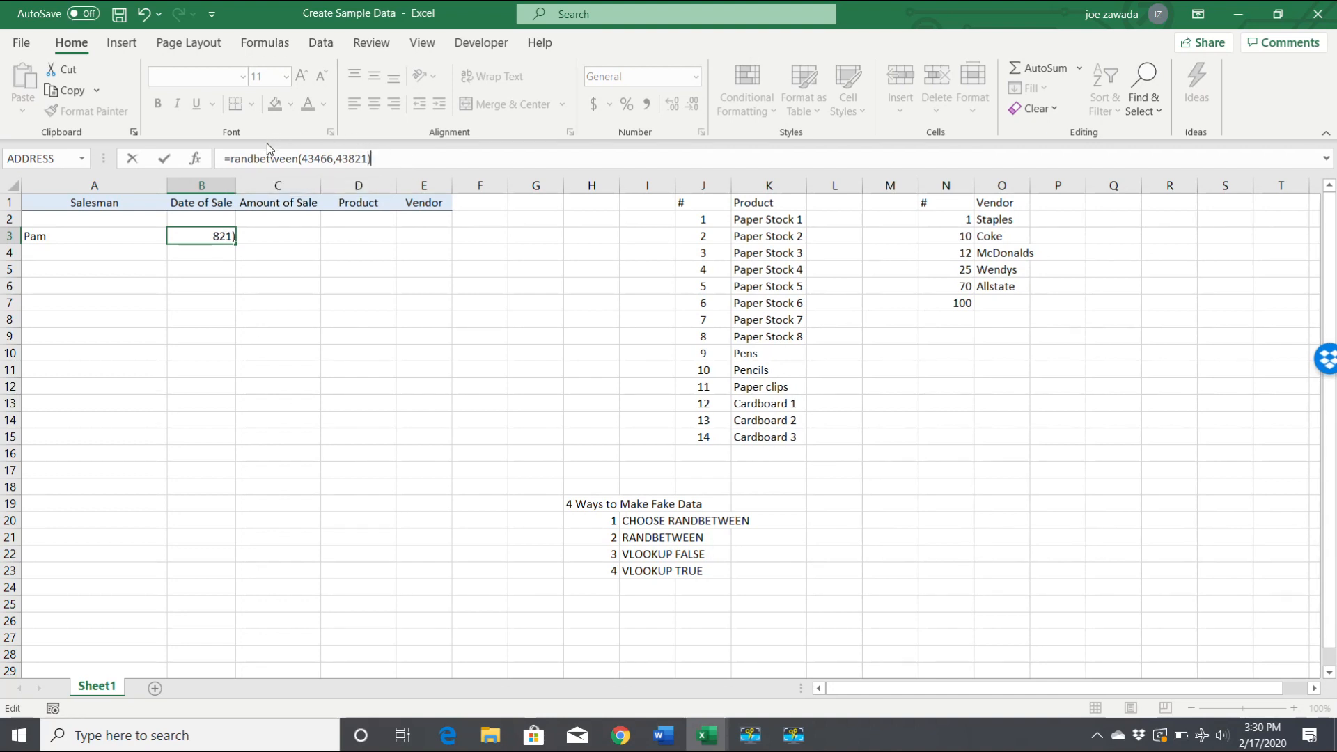
pyautogui.press('Return')
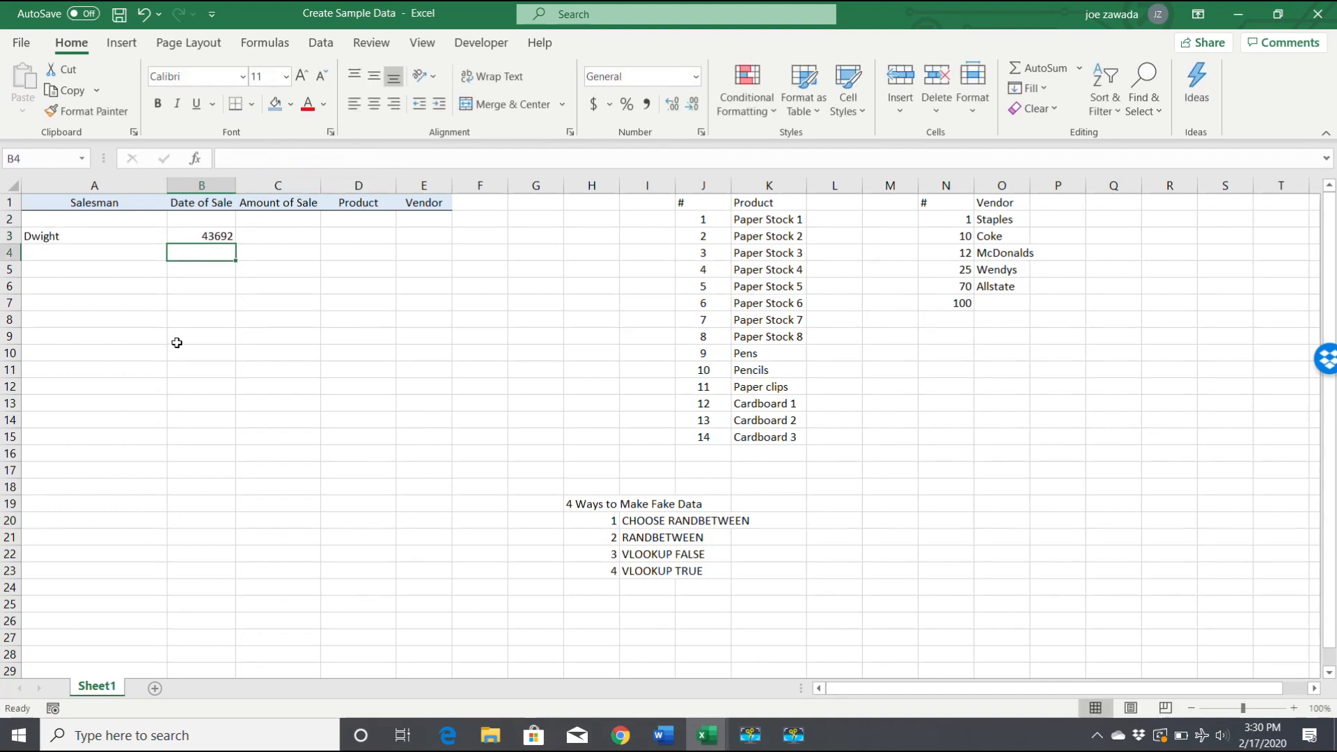
# Step: Format B3 as Short Date and recalculate the sheet twice to test the random date
pyautogui.click(205, 237)
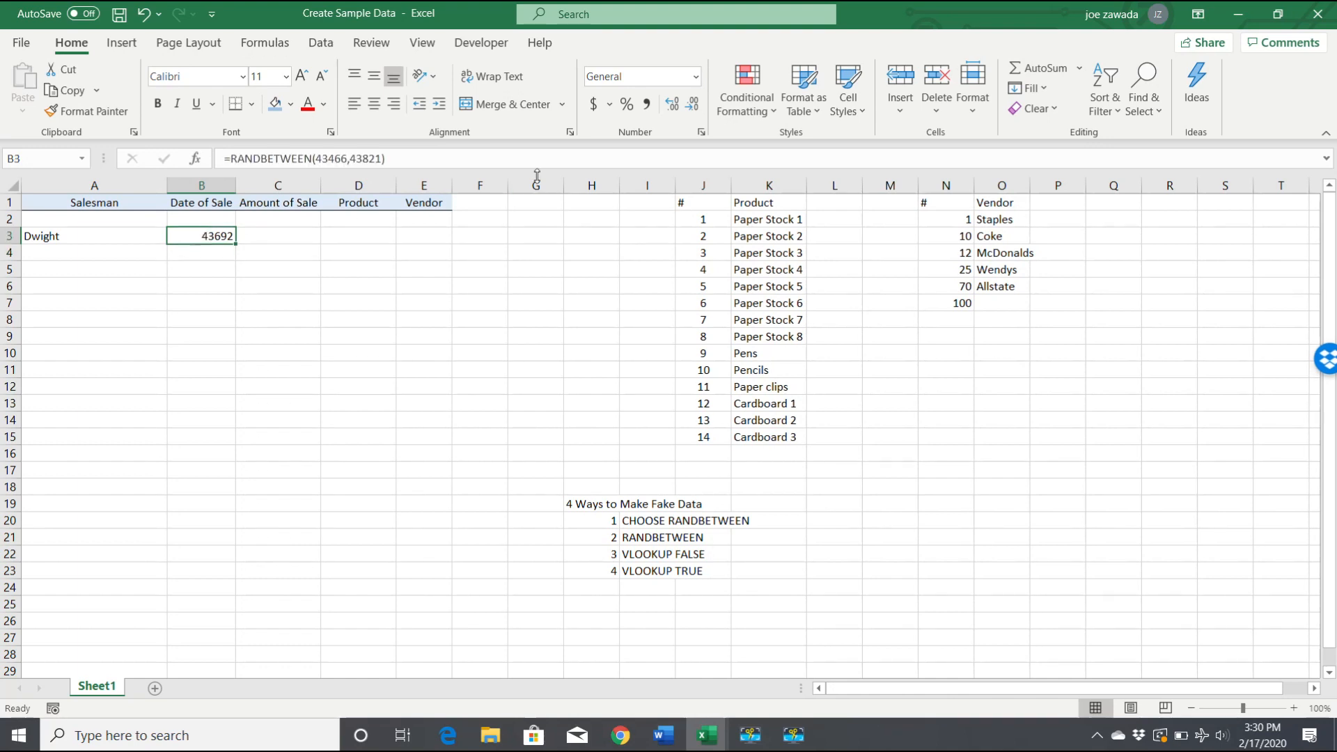
pyautogui.click(695, 76)
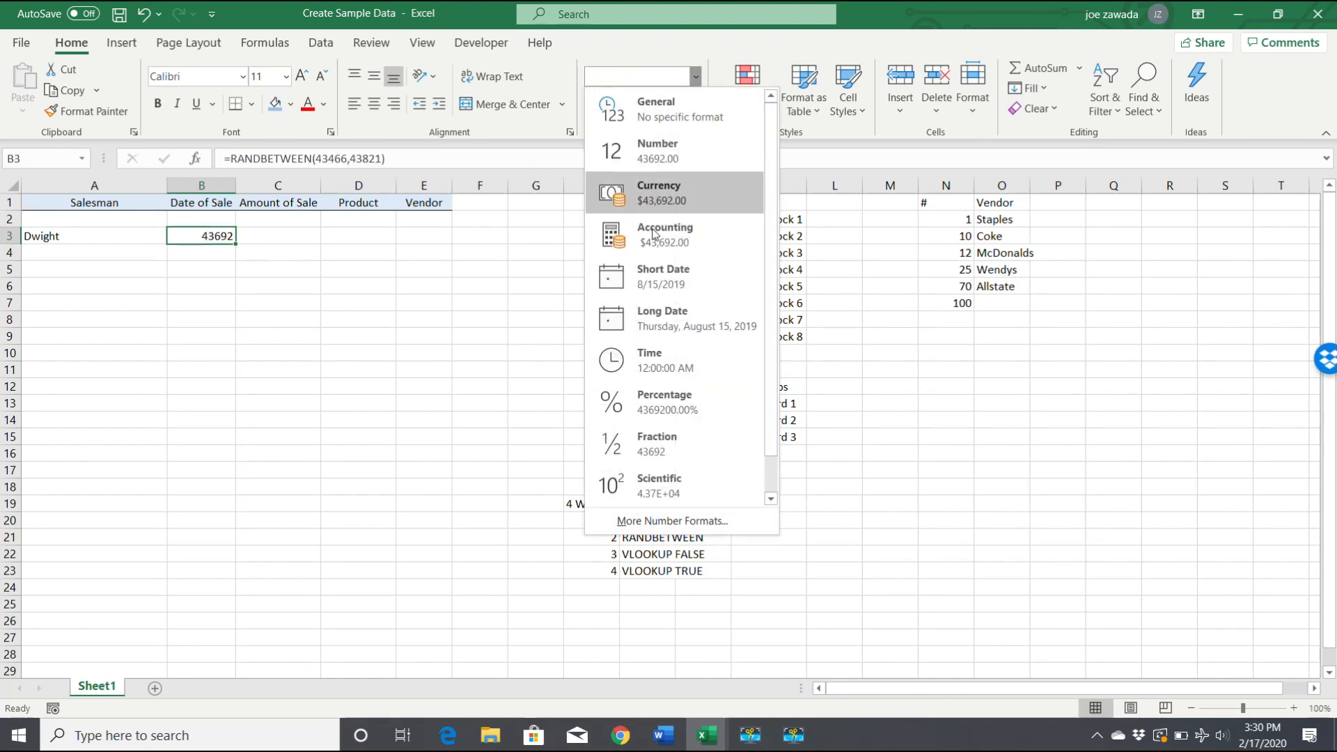
pyautogui.click(666, 293)
pyautogui.click(203, 259)
pyautogui.click(201, 290)
pyautogui.press('F9')
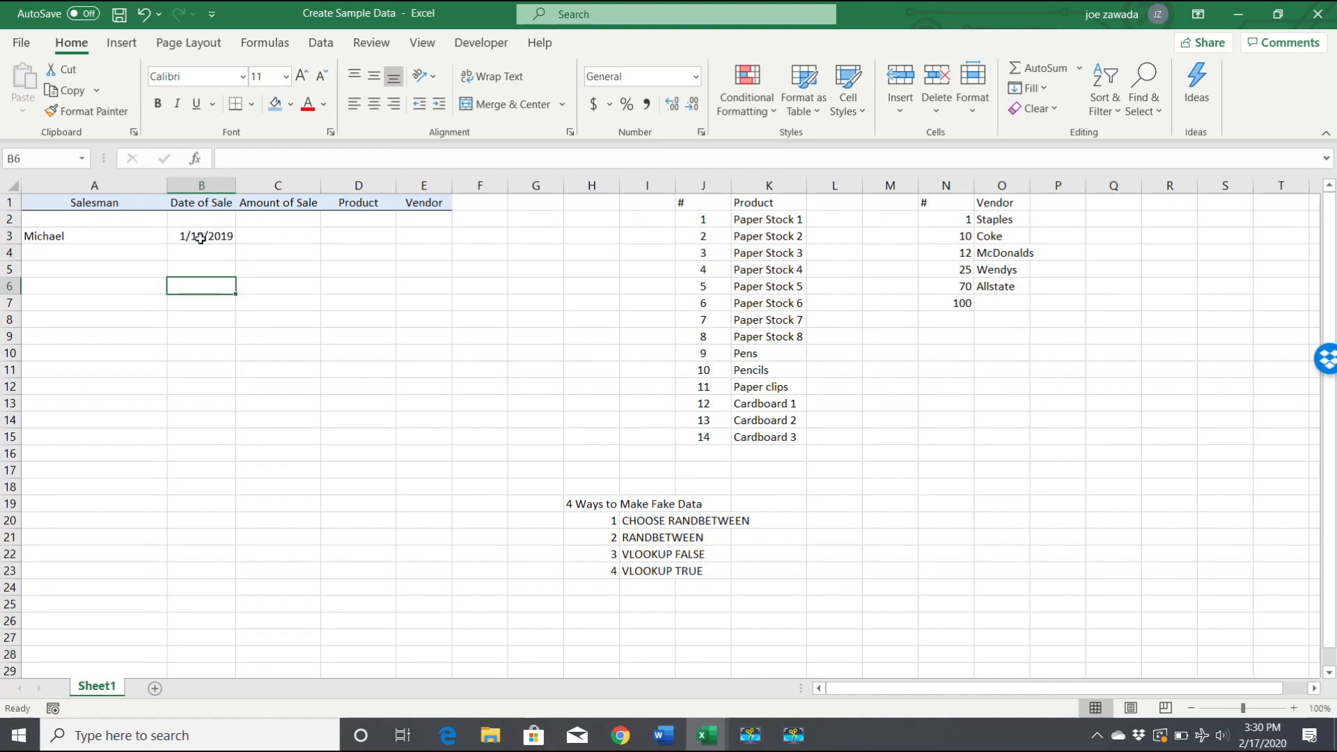
pyautogui.press('F9')
# Step: Enter =RANDBETWEEN(500,10000) in C3 to generate a random amount of sale
pyautogui.click(275, 237)
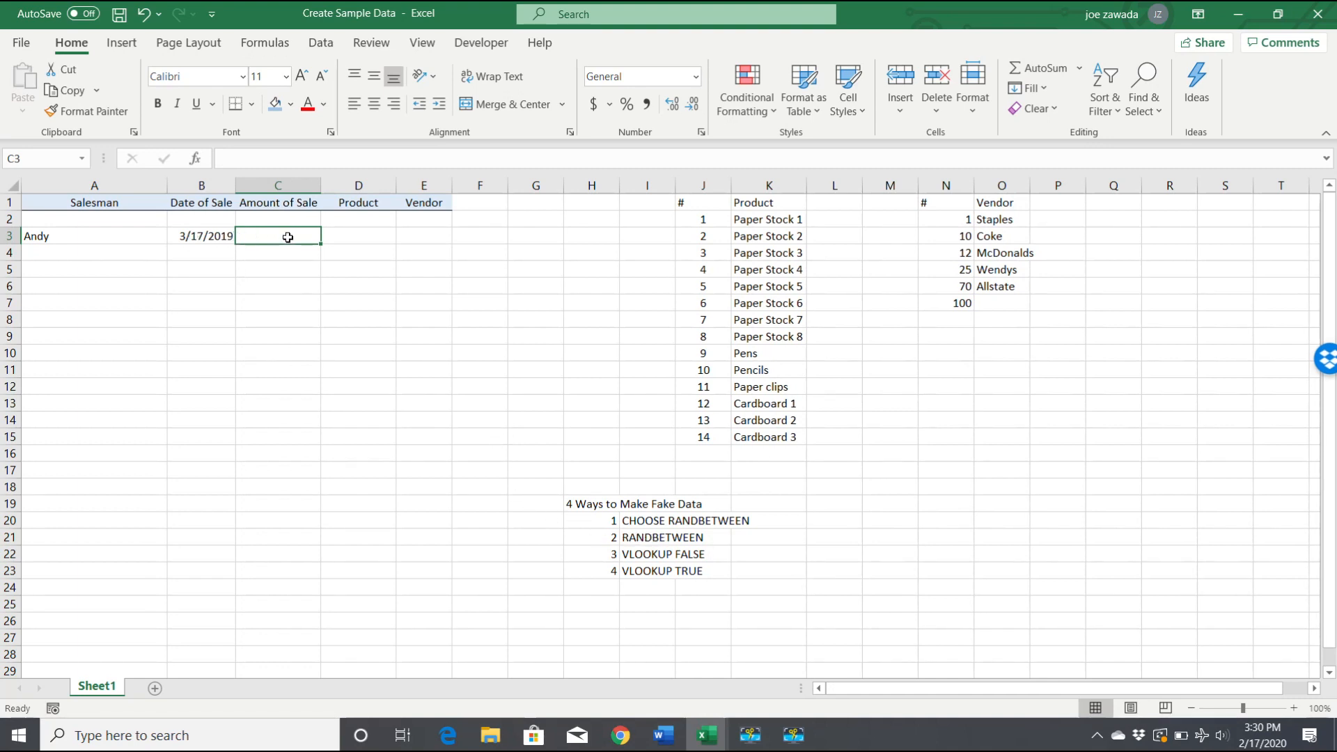
pyautogui.write('=')
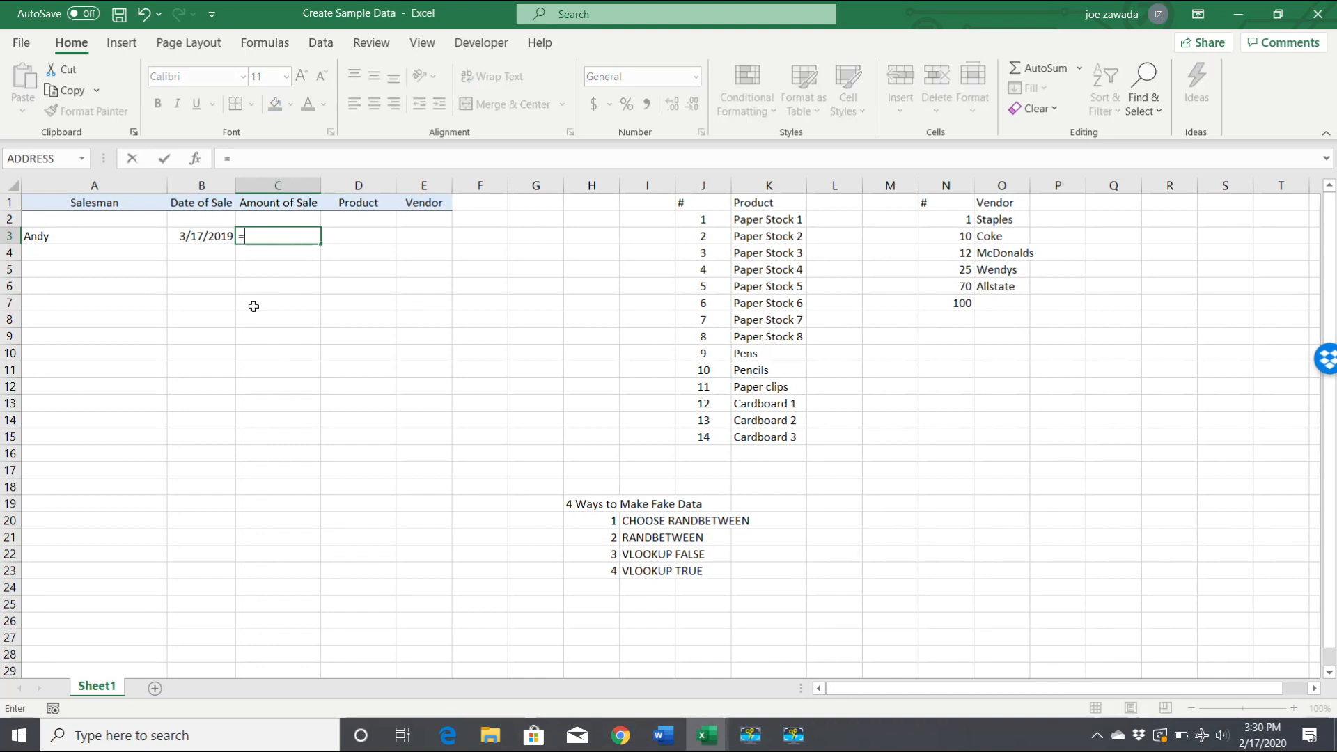
pyautogui.write('randbe')
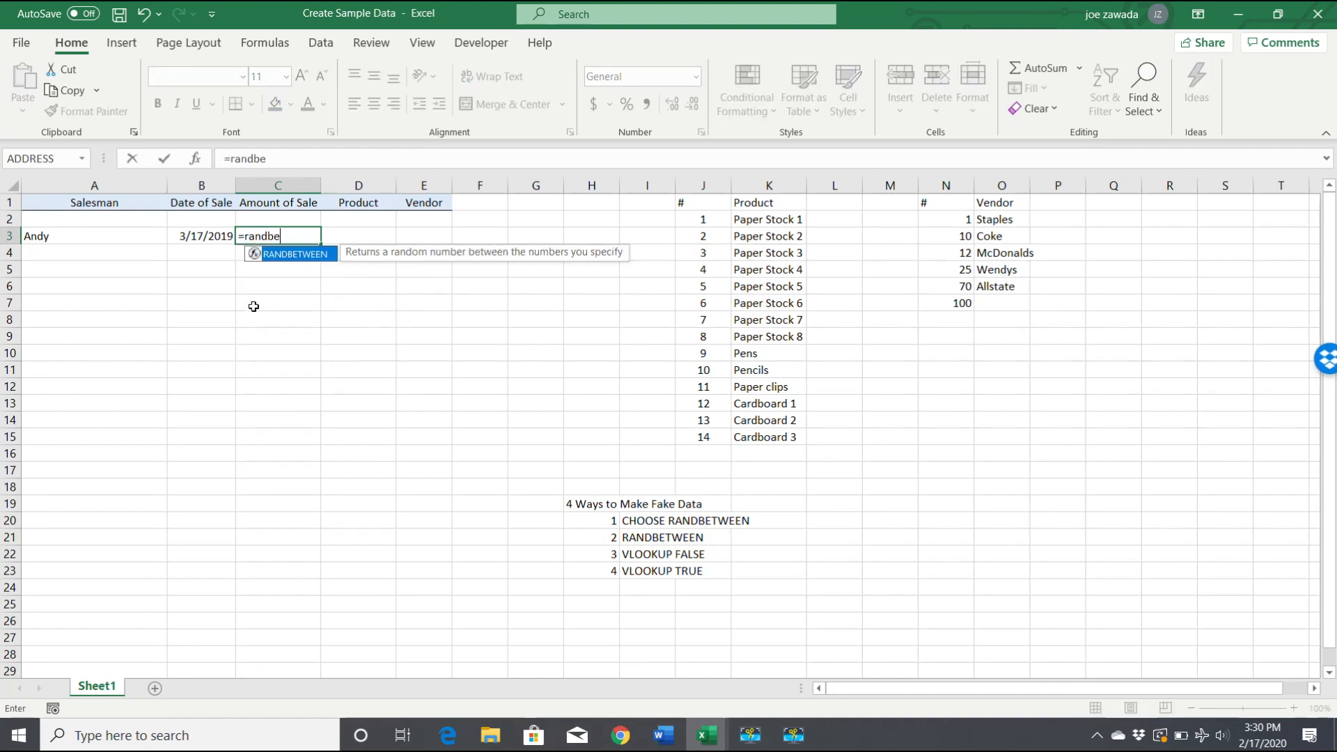
pyautogui.write('tween(')
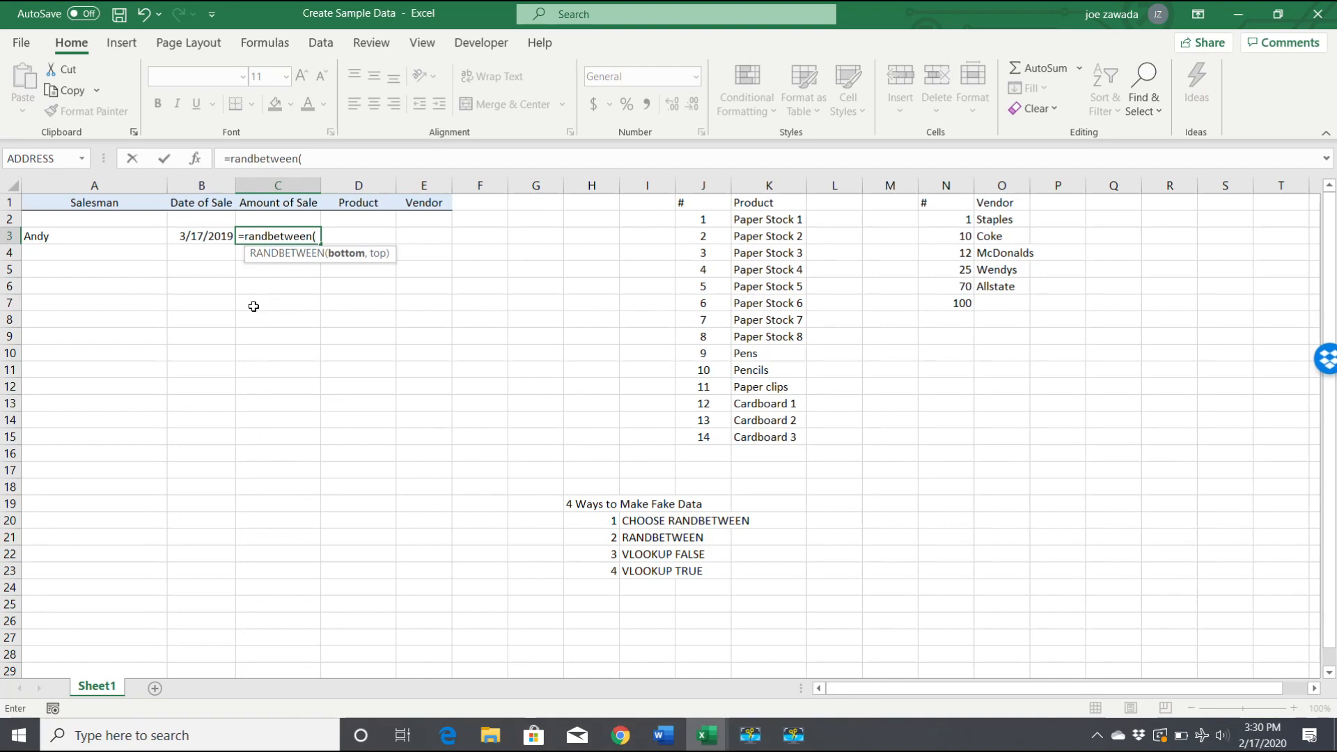
pyautogui.write('500,10000')
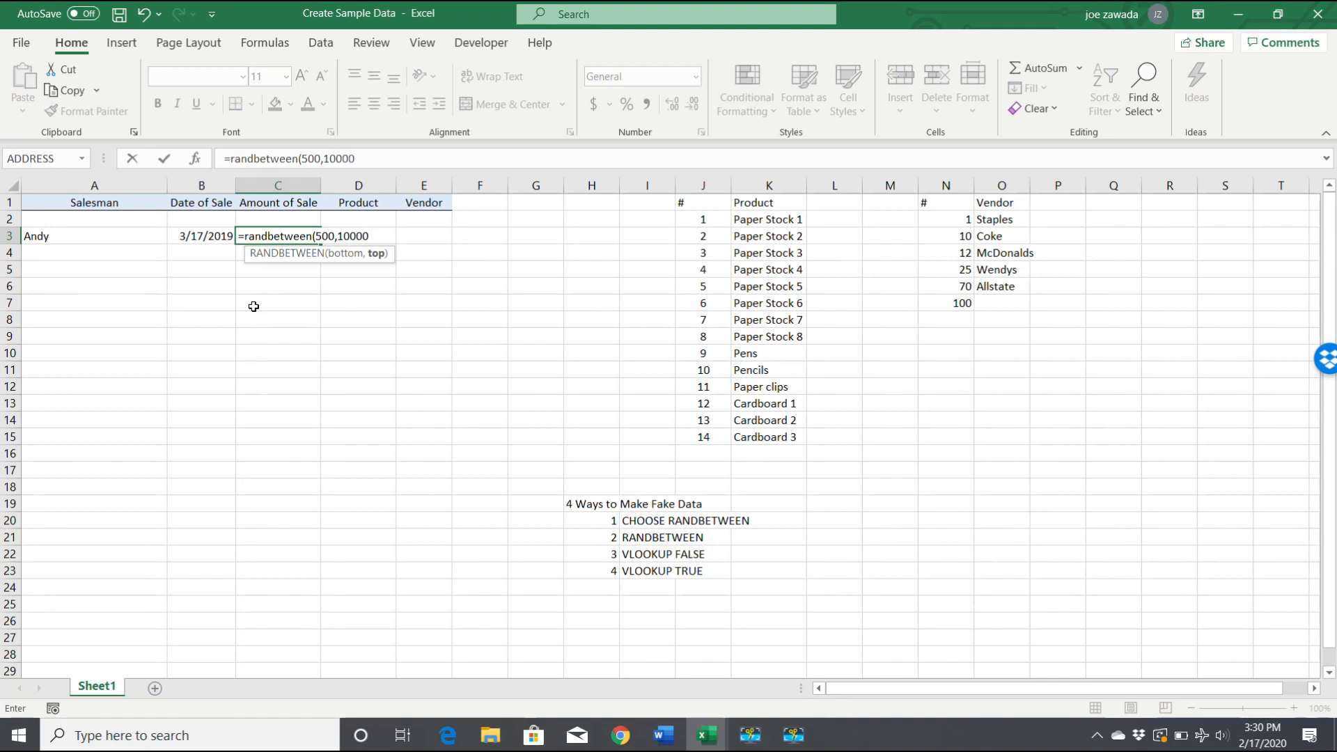
pyautogui.write(')')
pyautogui.press('Return')
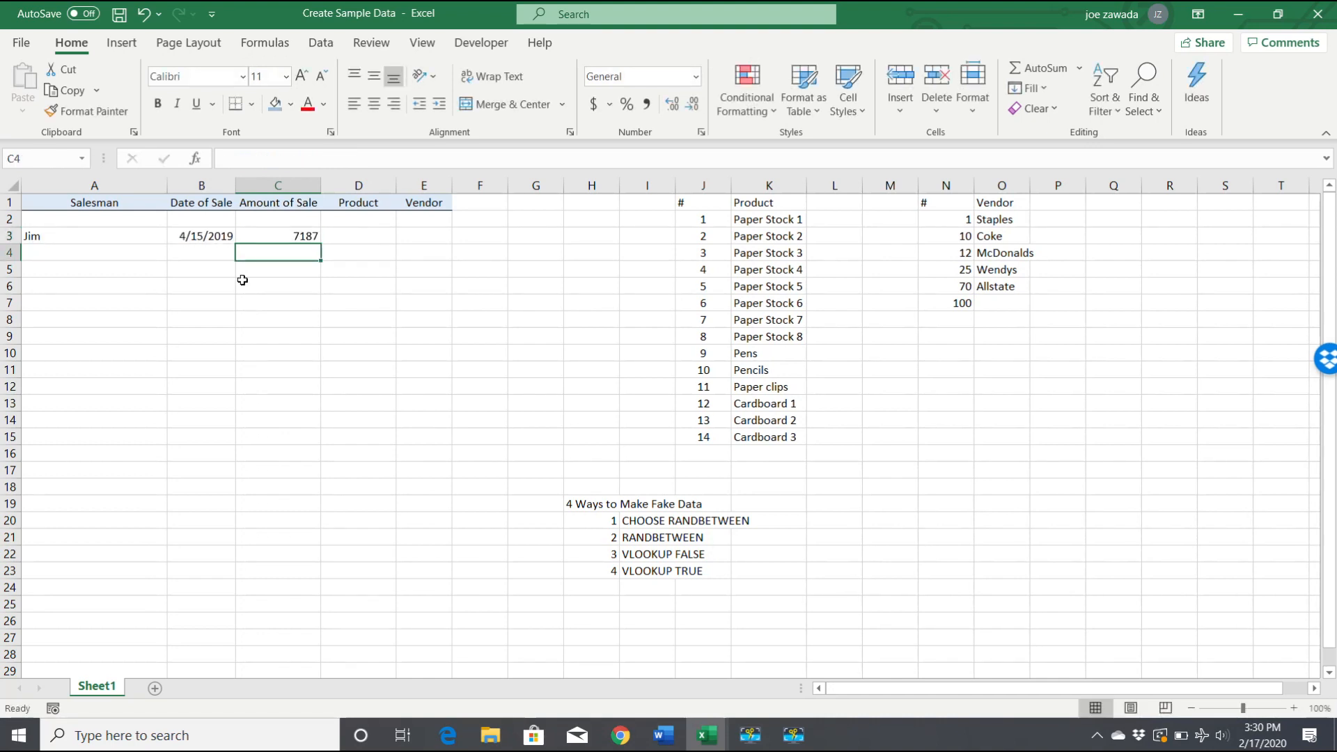
# Step: Format the sale amount in C3 with a thousands separator and no decimal places
pyautogui.click(278, 236)
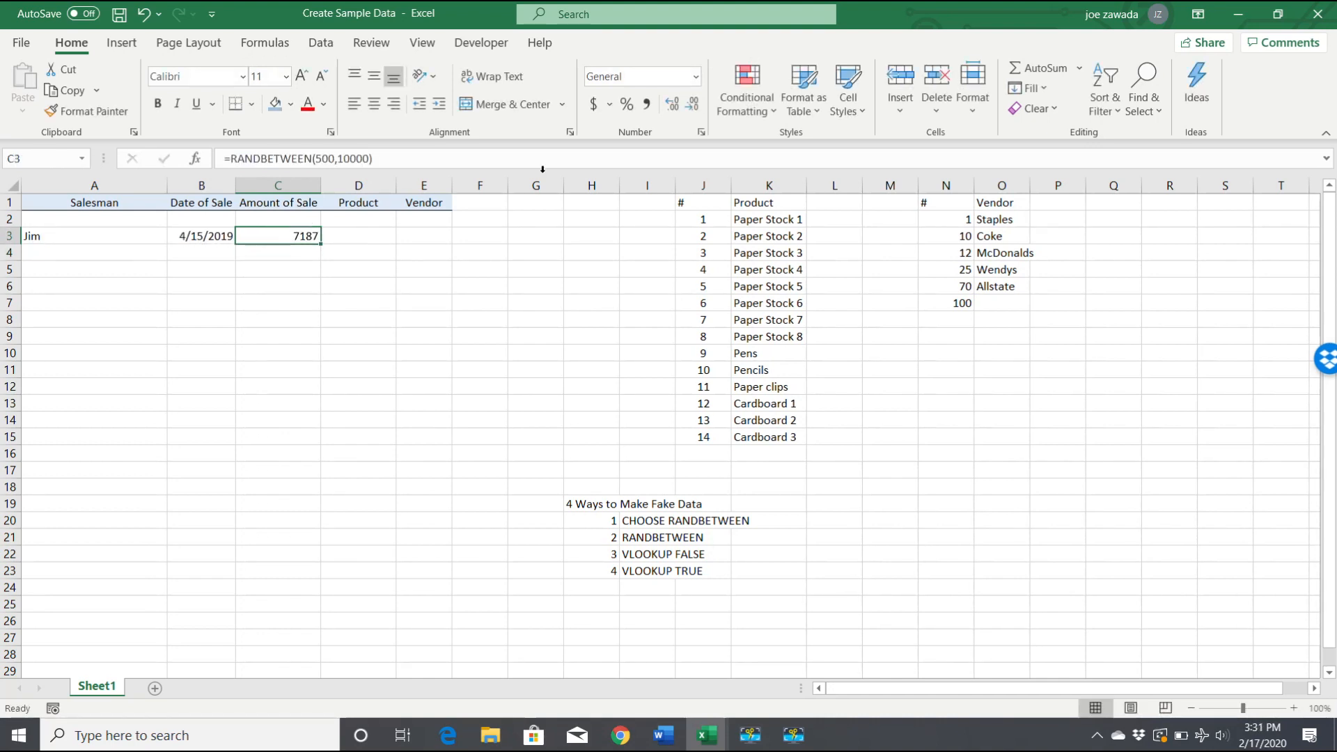
pyautogui.click(648, 108)
pyautogui.click(691, 108)
pyautogui.click(692, 108)
pyautogui.click(213, 304)
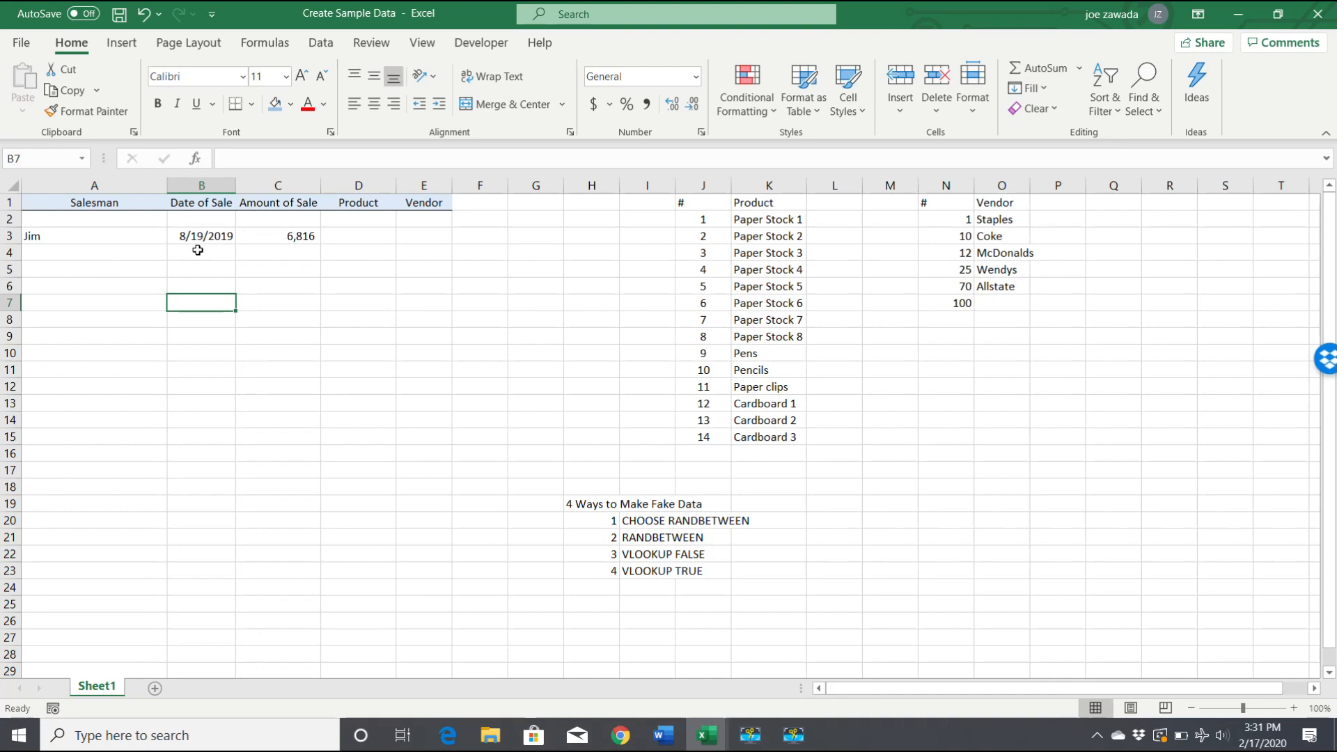
pyautogui.click(191, 281)
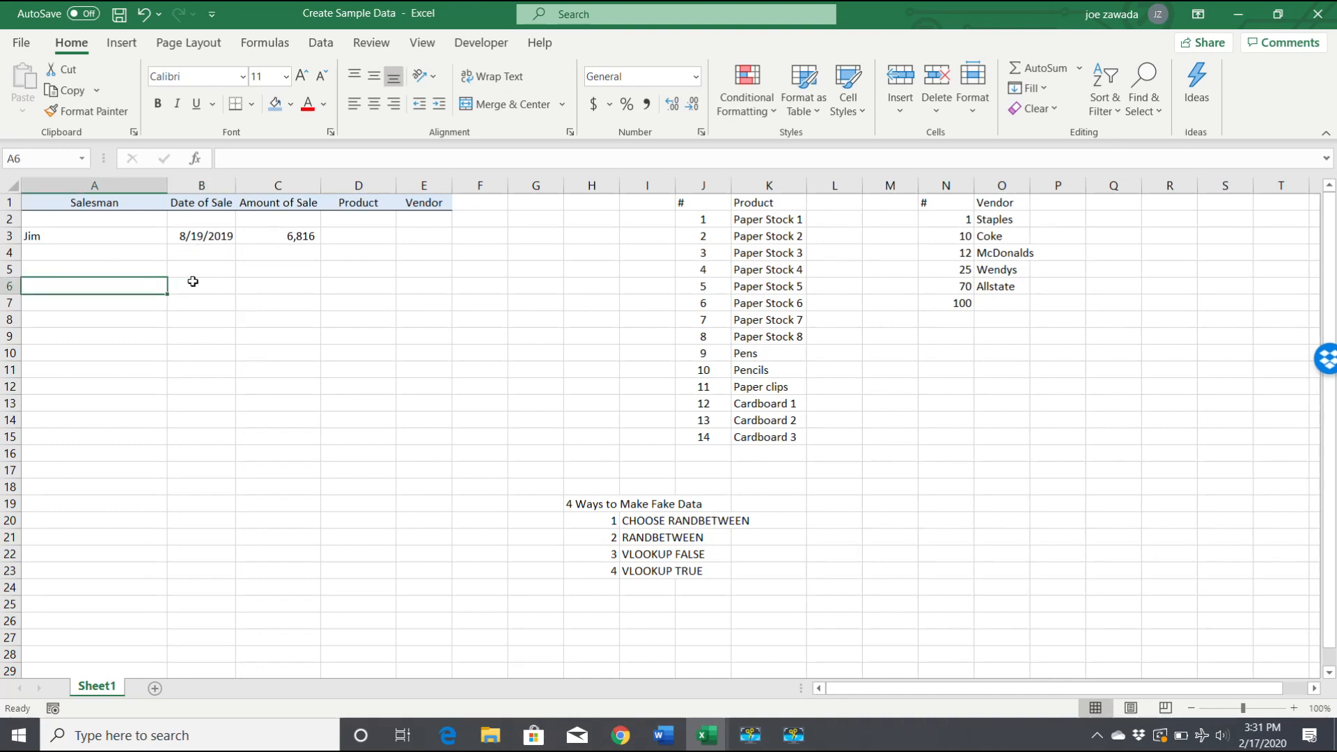
pyautogui.click(254, 282)
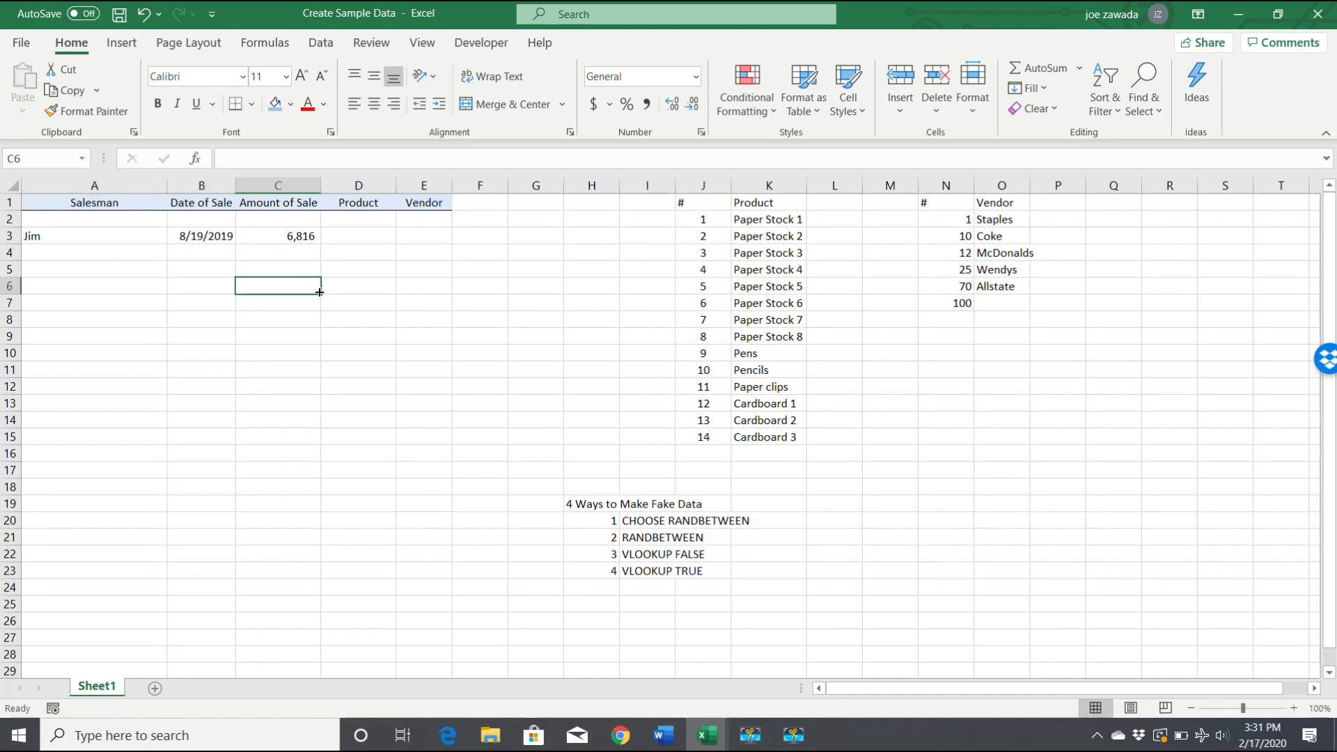
# Step: Examine the numbered product list in columns J:K and compare it with the CHOOSE formula in A3
pyautogui.click(351, 233)
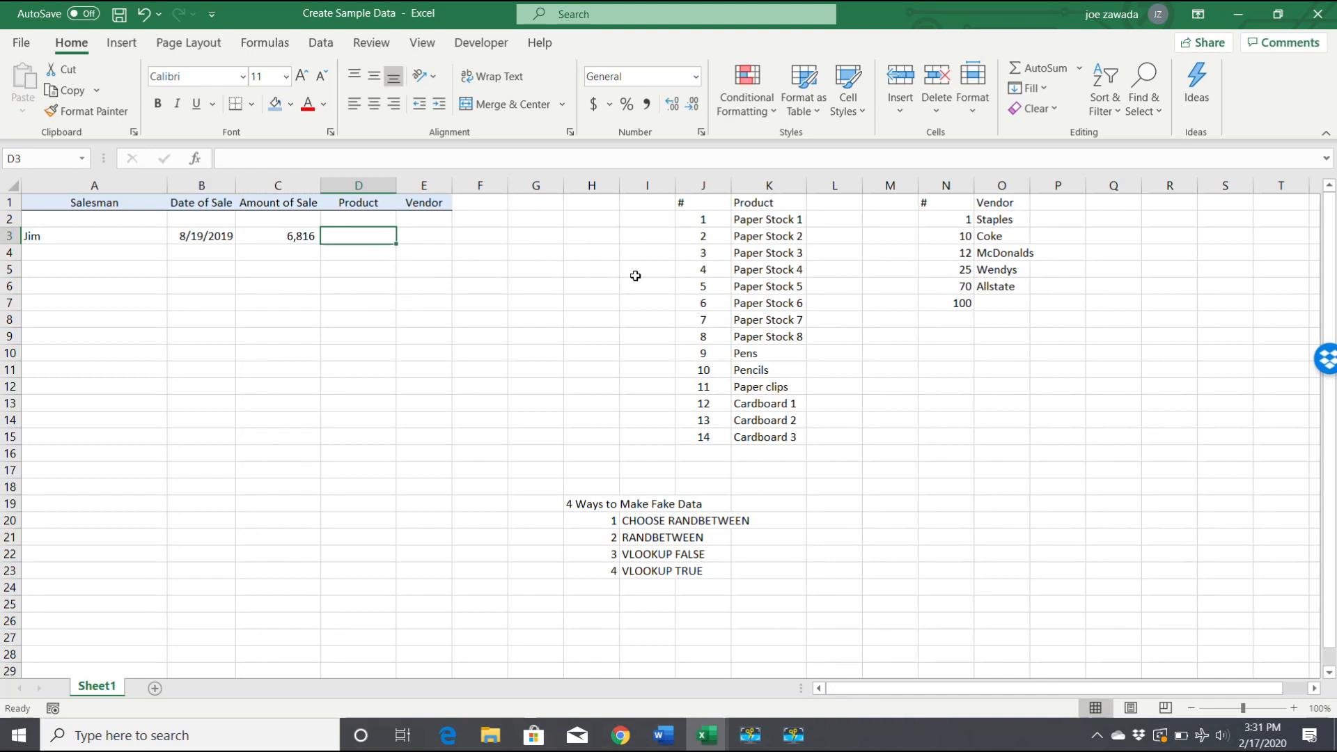
pyautogui.click(701, 220)
pyautogui.click(701, 303)
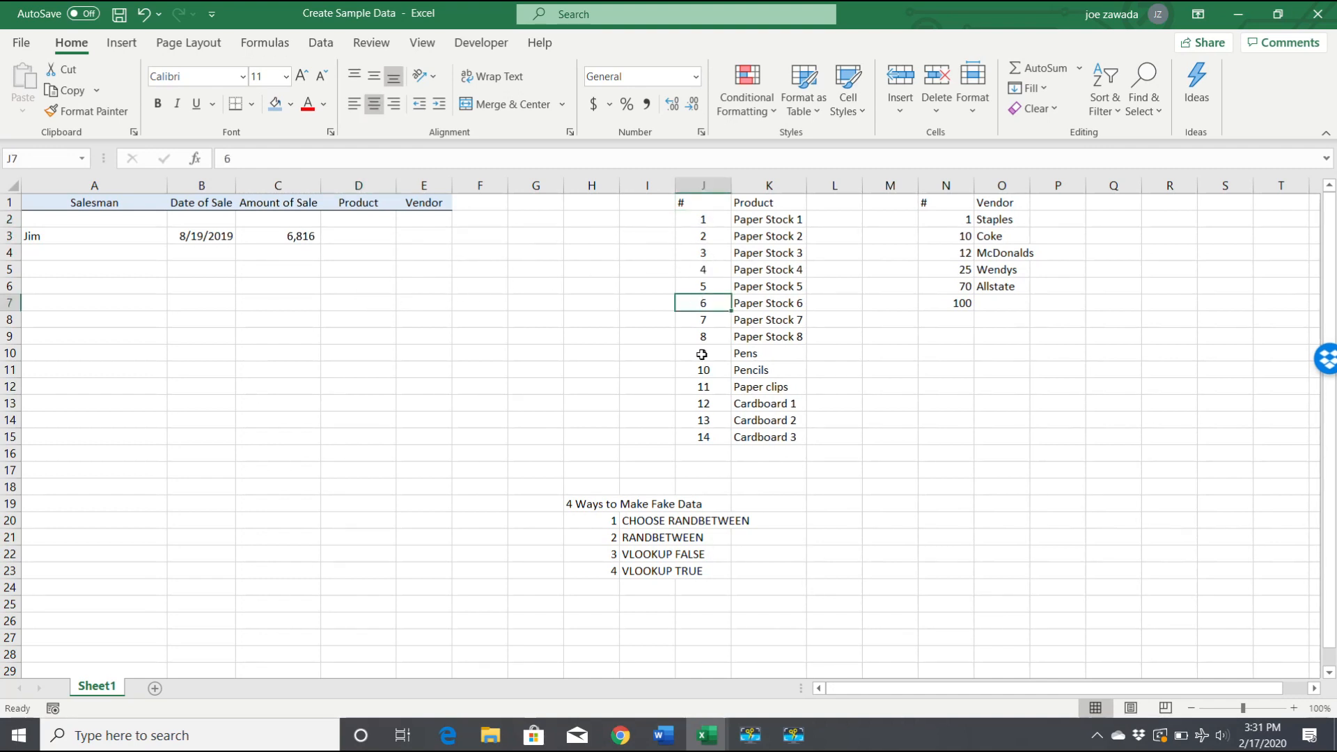
pyautogui.click(702, 419)
pyautogui.click(761, 421)
pyautogui.click(767, 321)
pyautogui.click(771, 255)
pyautogui.click(98, 240)
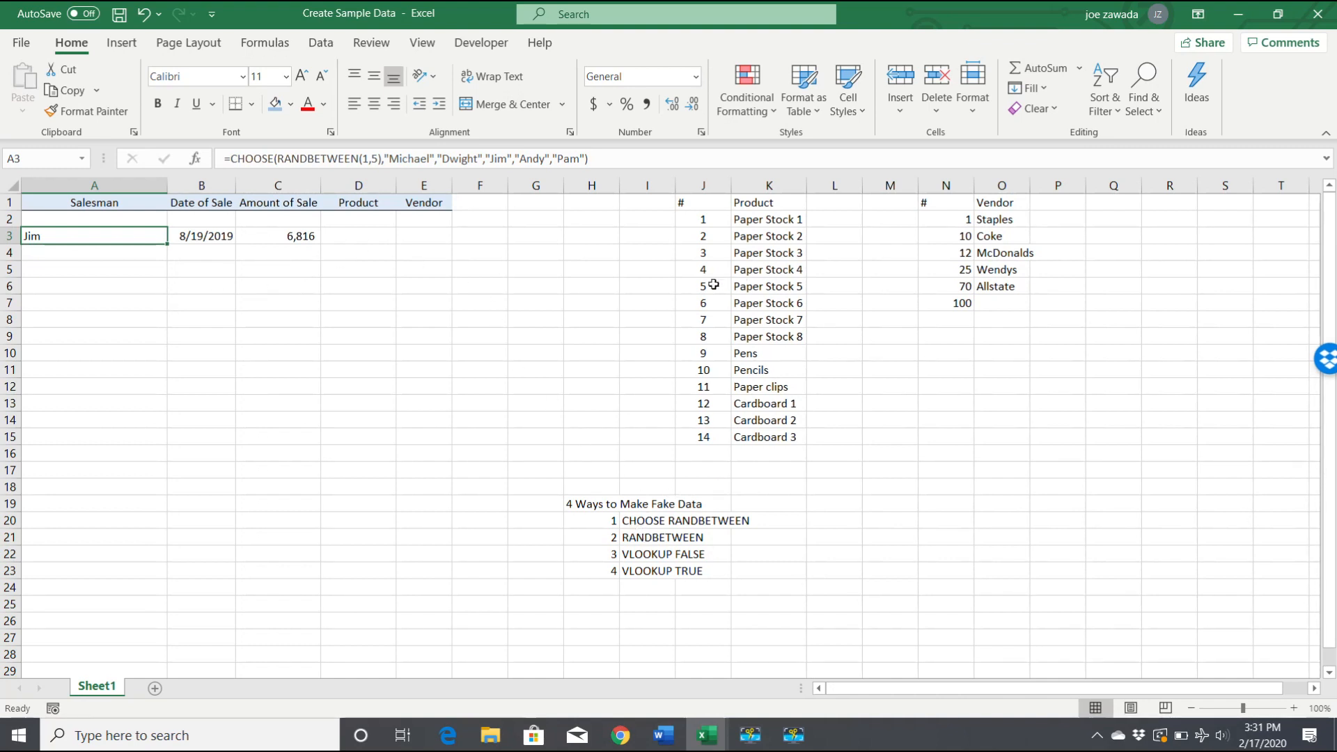
pyautogui.click(701, 421)
pyautogui.click(772, 409)
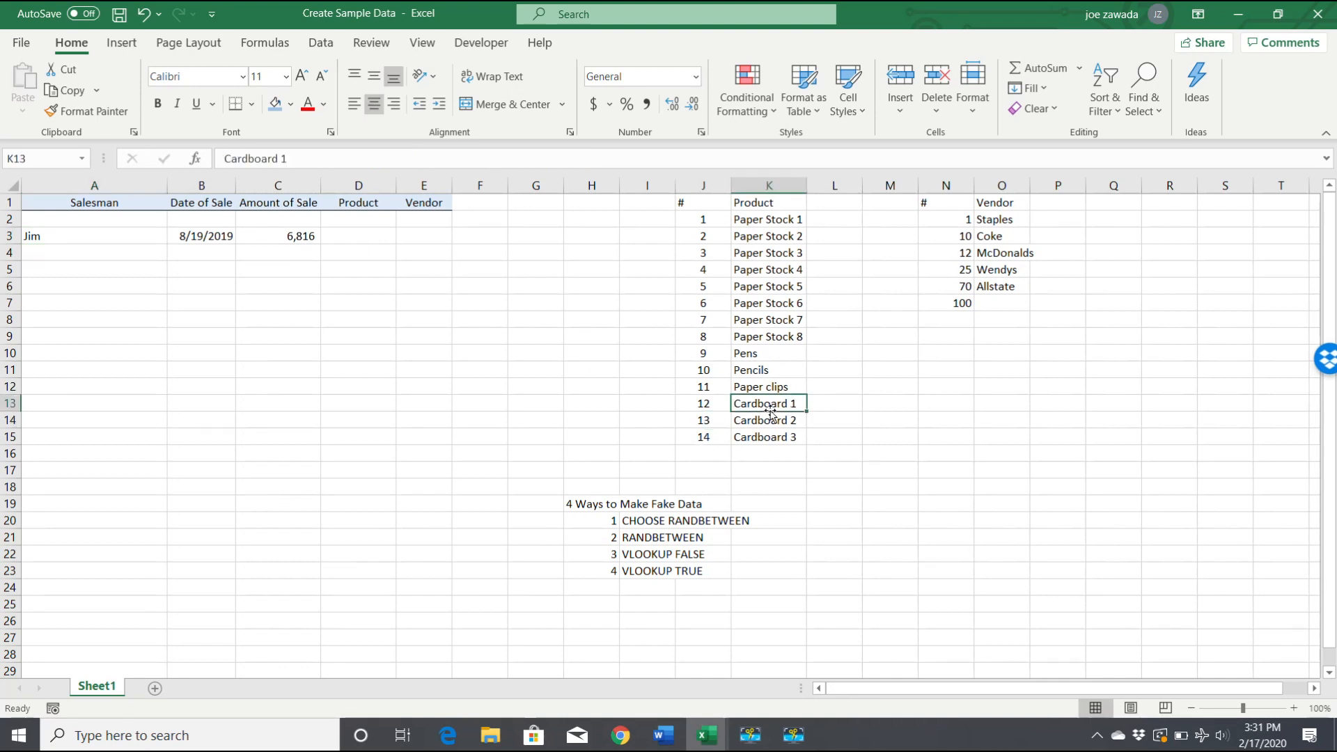
pyautogui.click(765, 314)
pyautogui.click(766, 264)
pyautogui.click(693, 276)
pyautogui.click(752, 286)
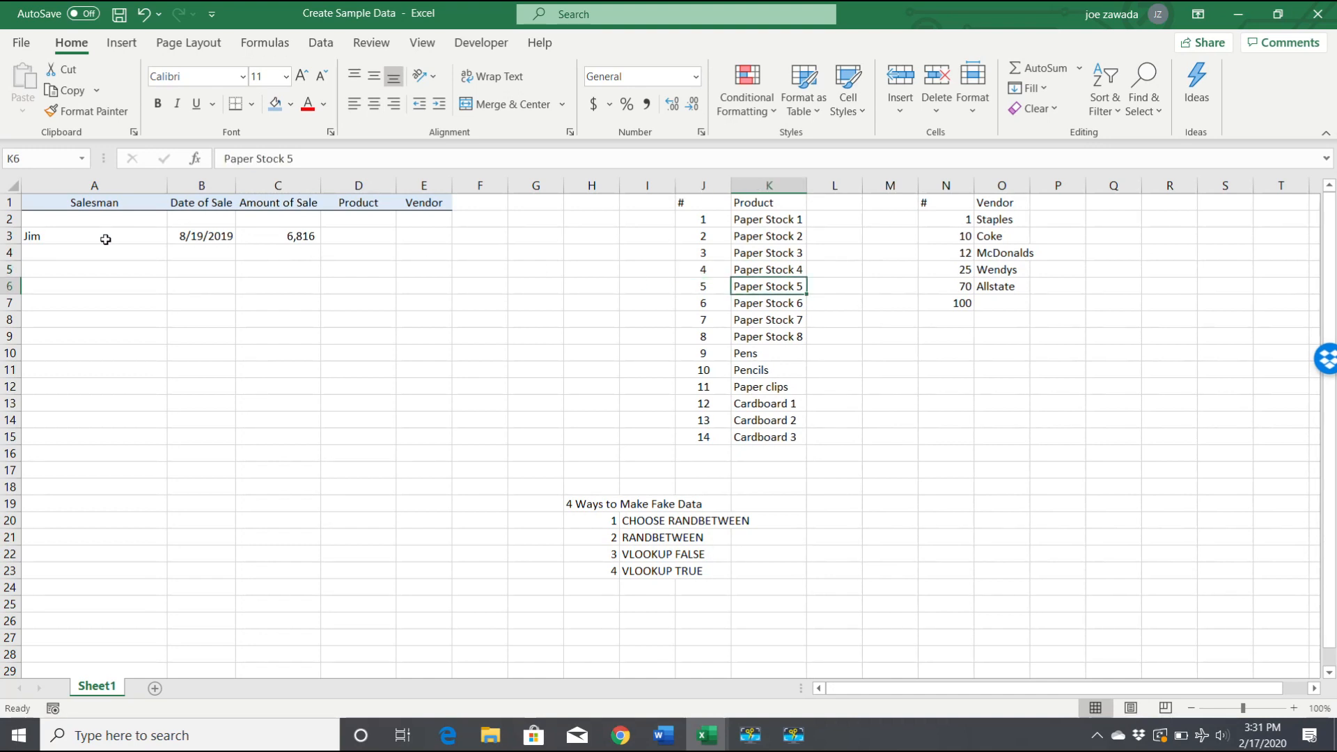
# Step: Enter =VLOOKUP(RANDBETWEEN(1,14),J:K,2,FALSE) in D3 to pick a random product from the product list
pyautogui.click(355, 236)
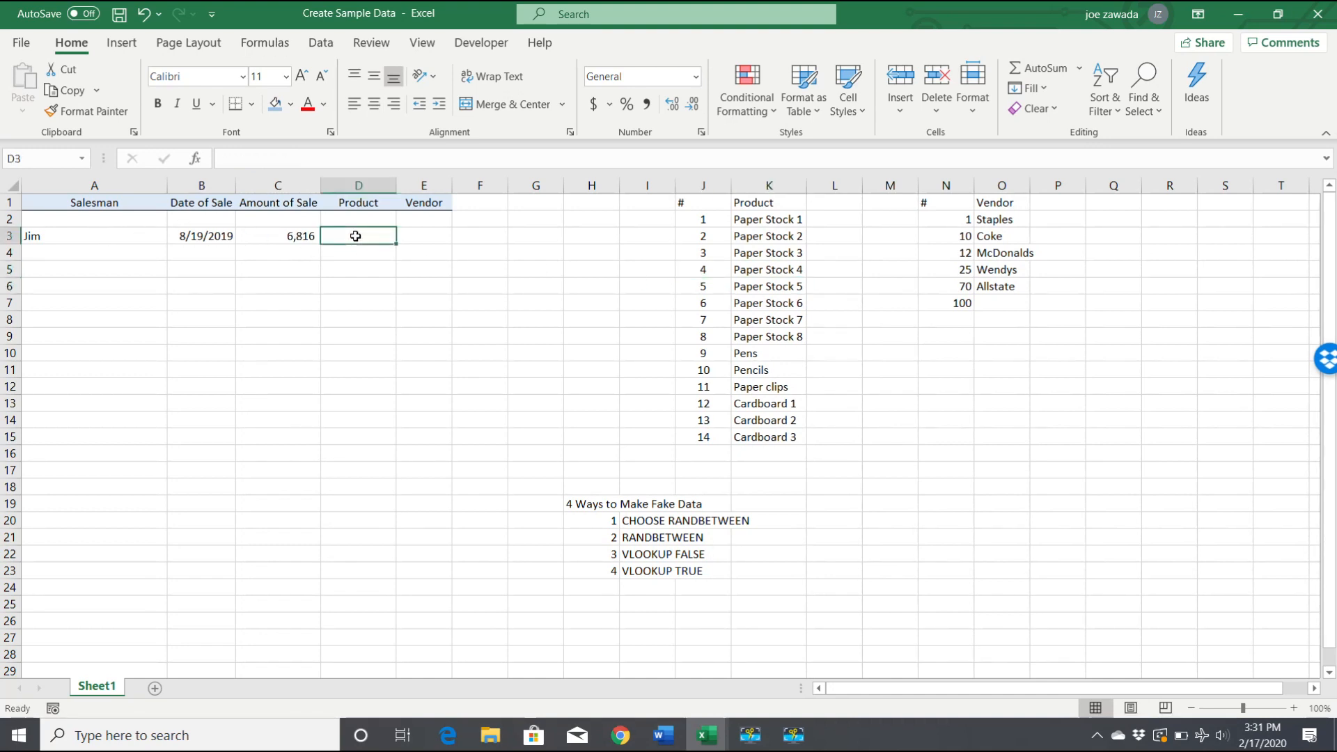
pyautogui.click(292, 160)
pyautogui.write('=')
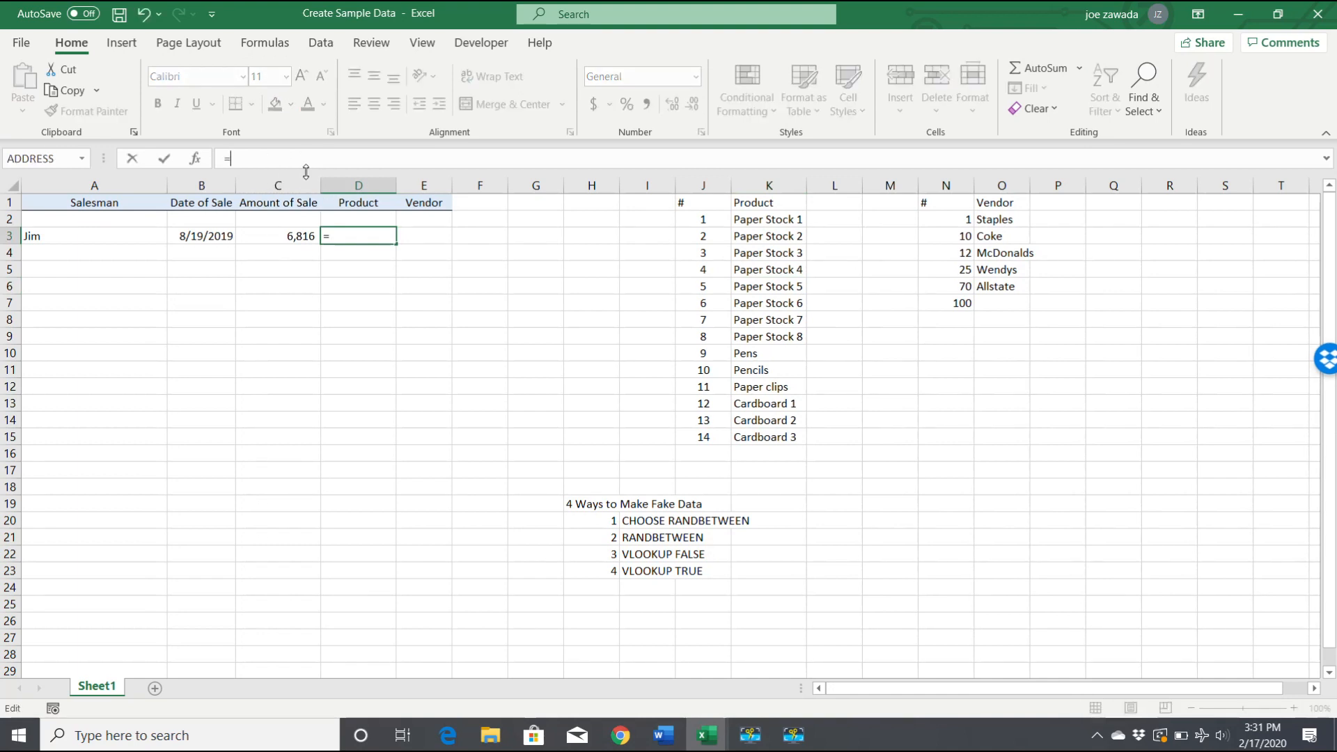
pyautogui.write('vlookup(')
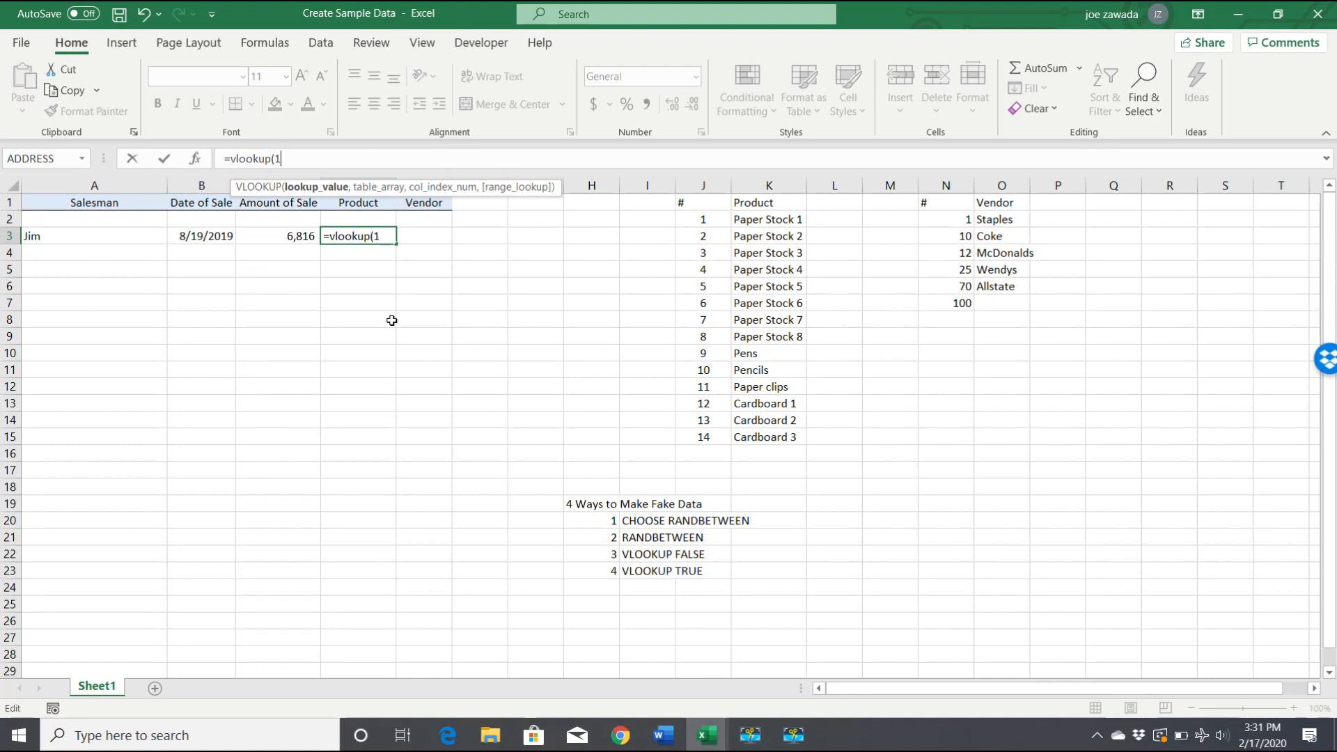
pyautogui.write('ra')
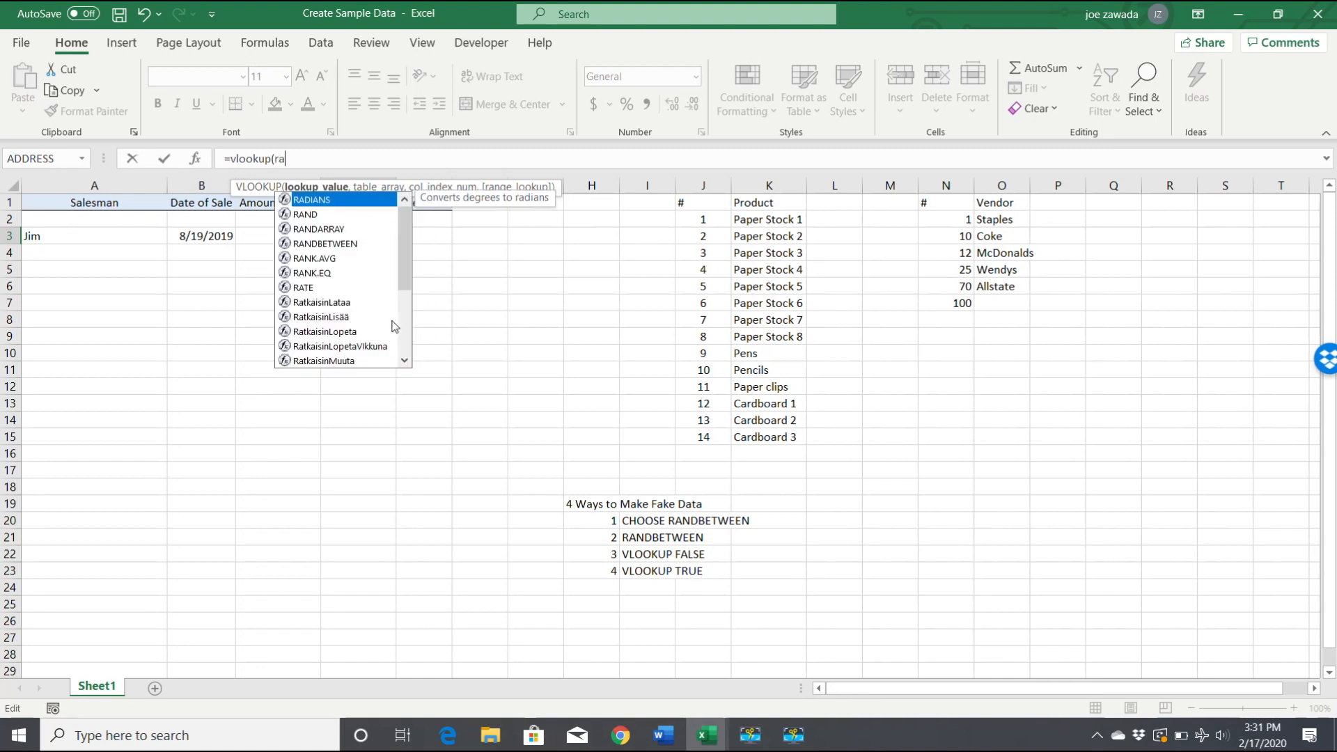
pyautogui.write('ndbetw')
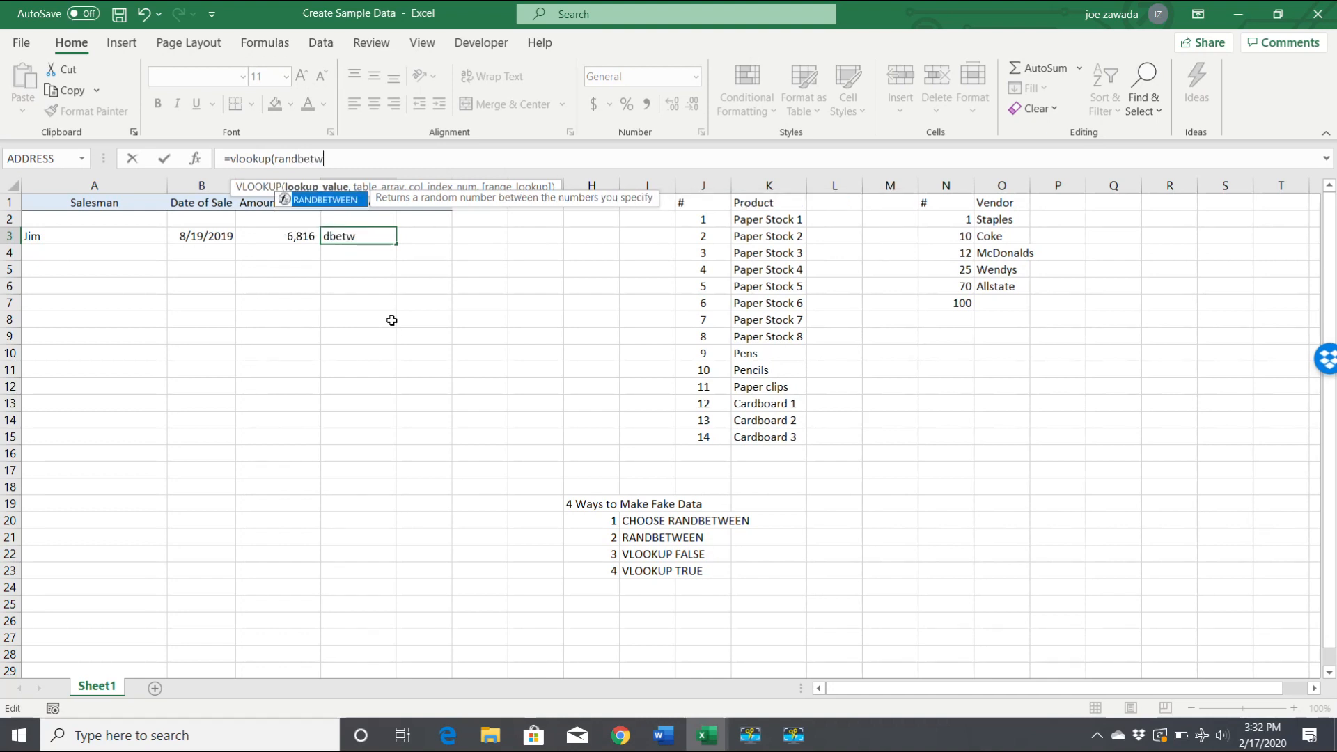
pyautogui.write('een(1,14),')
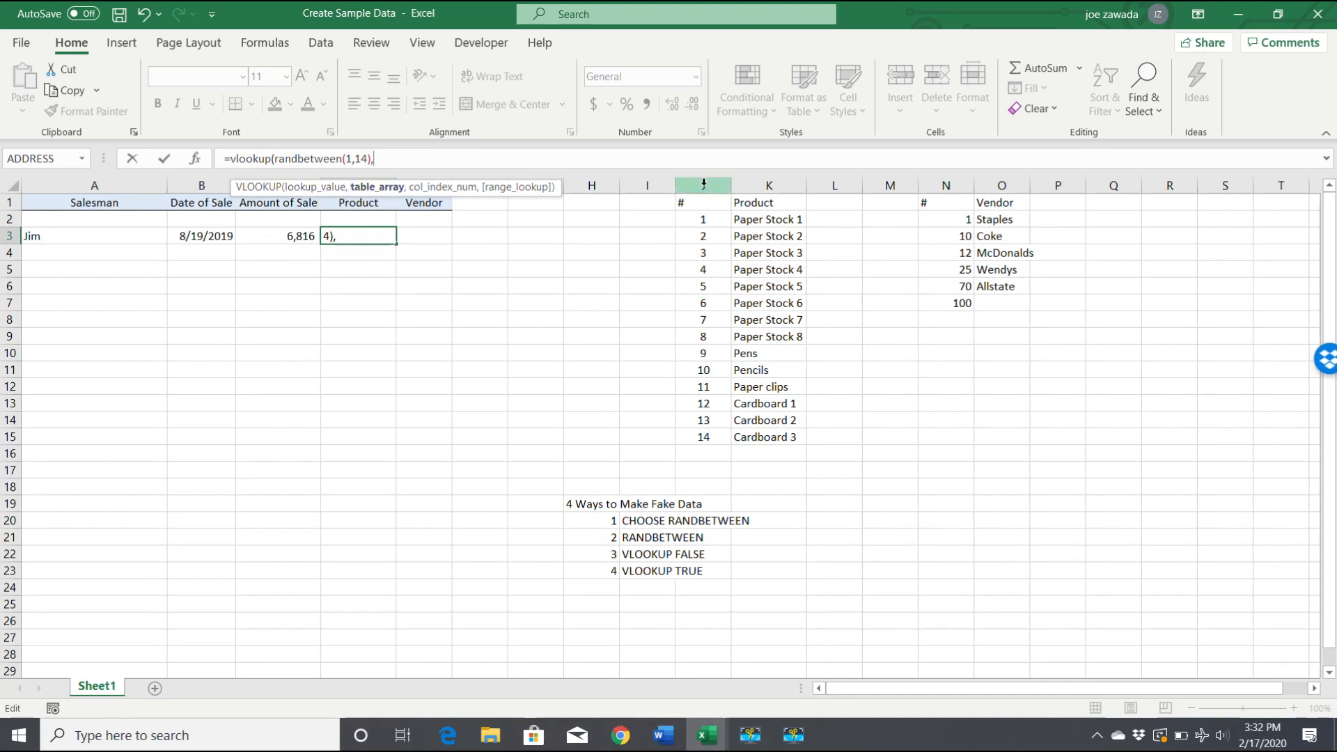
pyautogui.moveTo(694, 183); pyautogui.dragTo(770, 185)
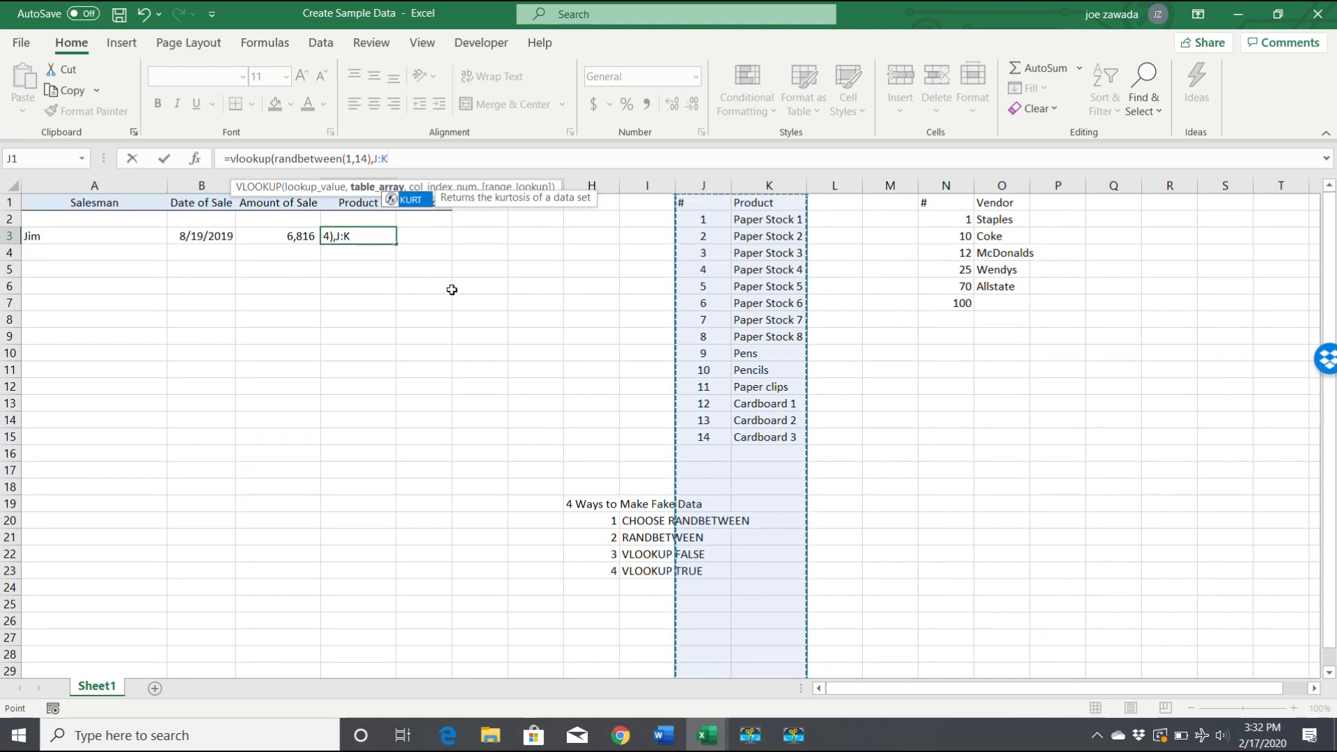
pyautogui.write(',2,fa')
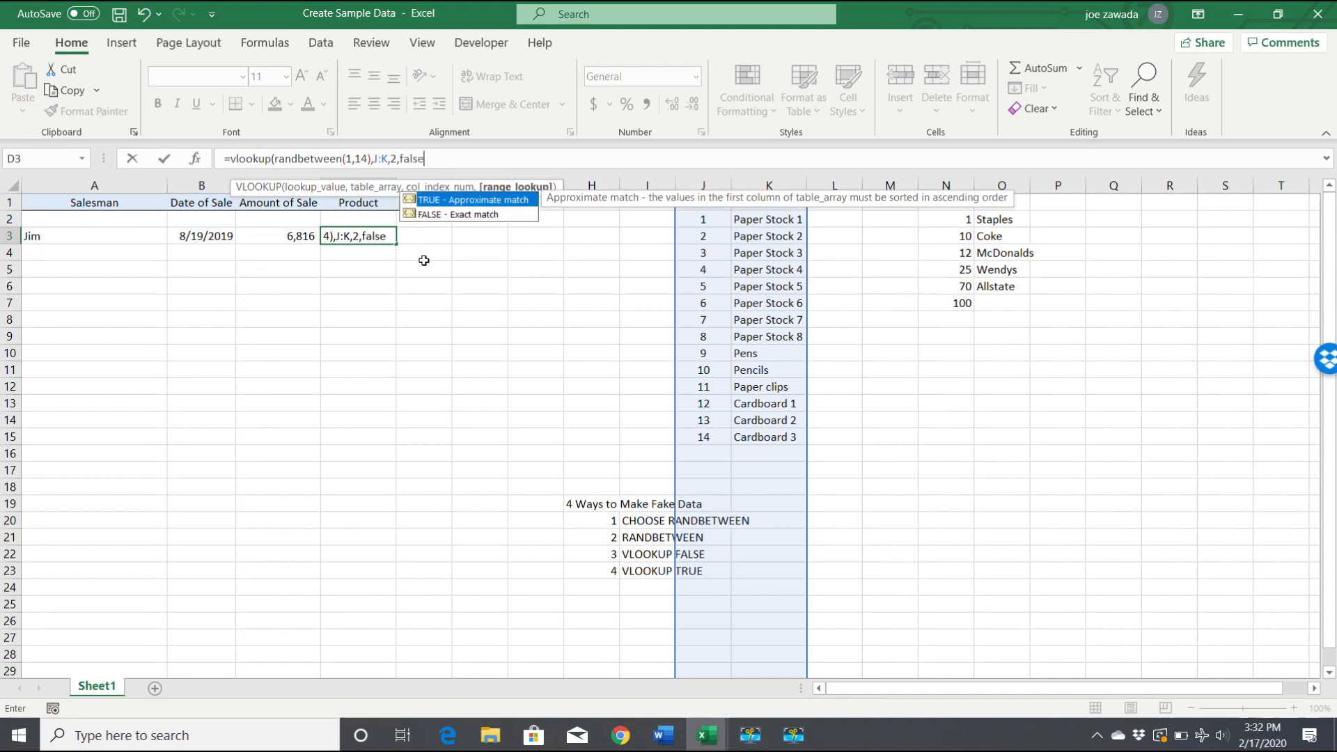
pyautogui.write('lse)')
pyautogui.press('Return')
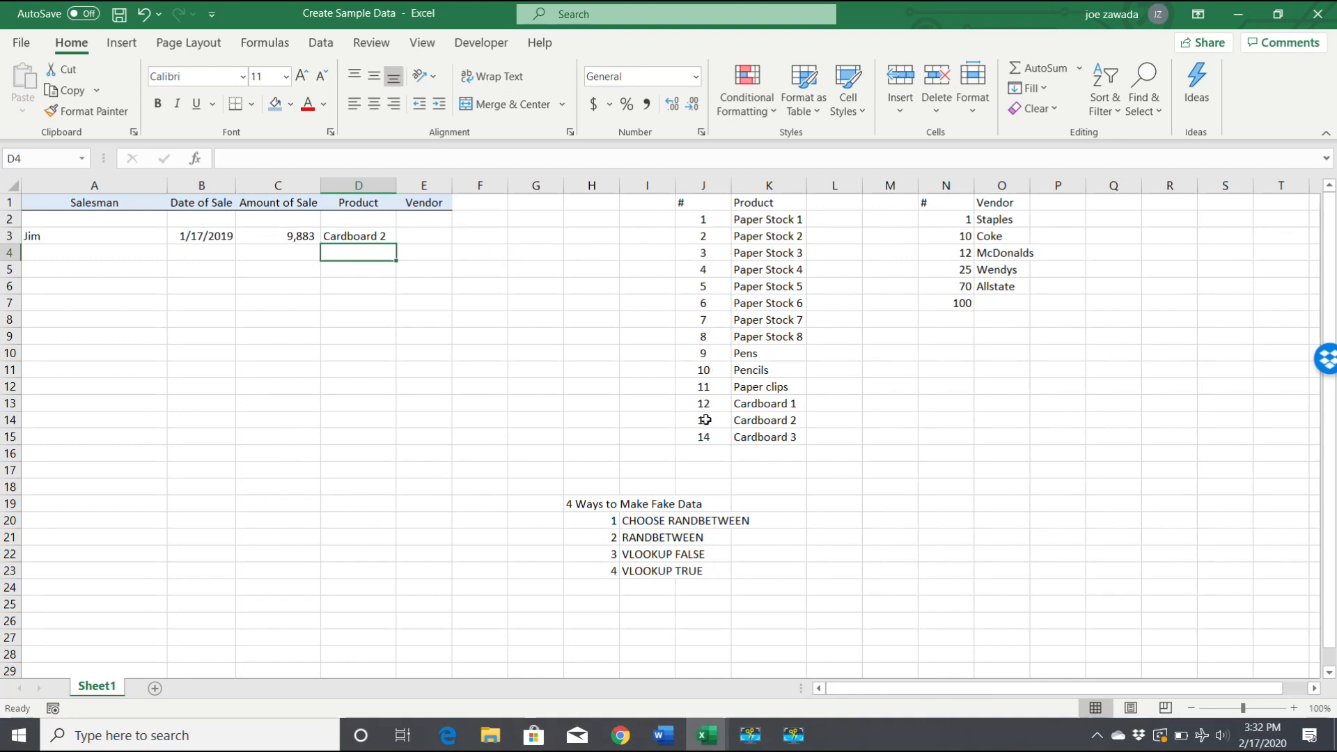
# Step: Recalculate the sheet to regenerate the random values in row 3 and check the empty Vendor cell E3
pyautogui.click(362, 322)
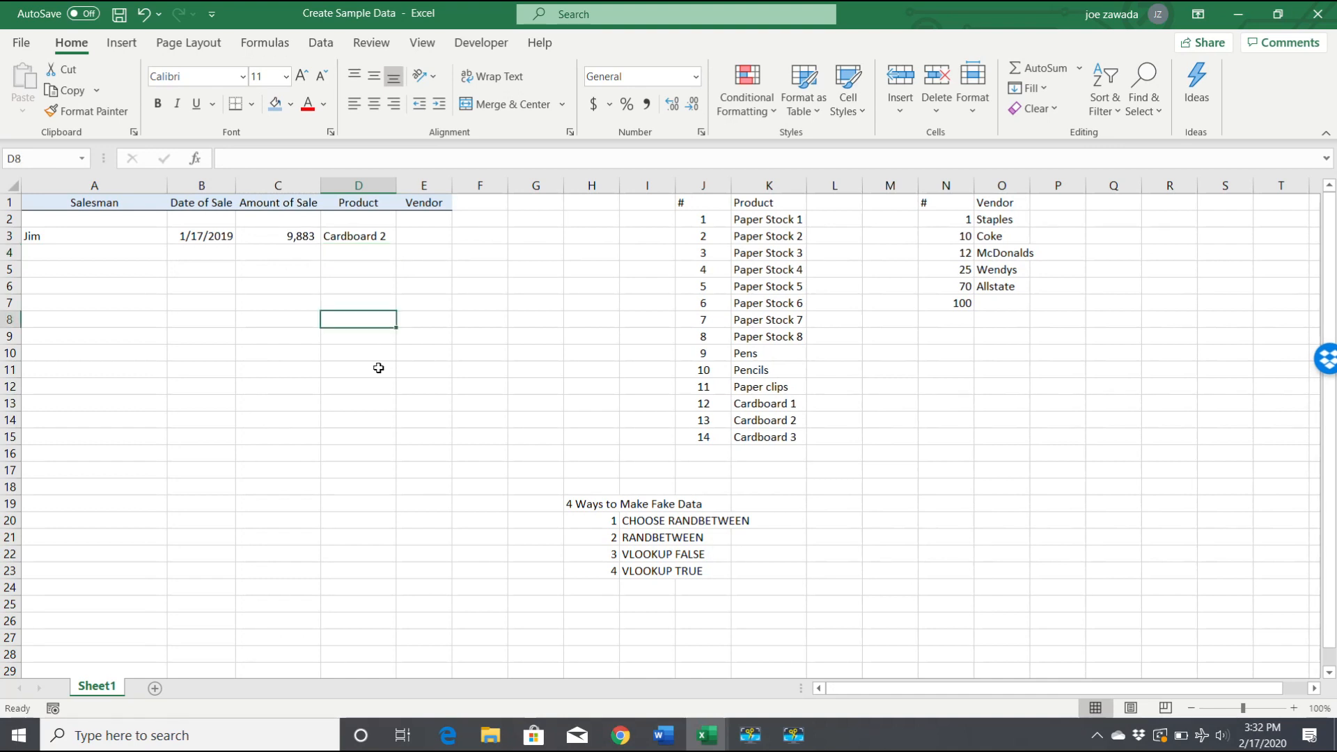
pyautogui.press('F9')
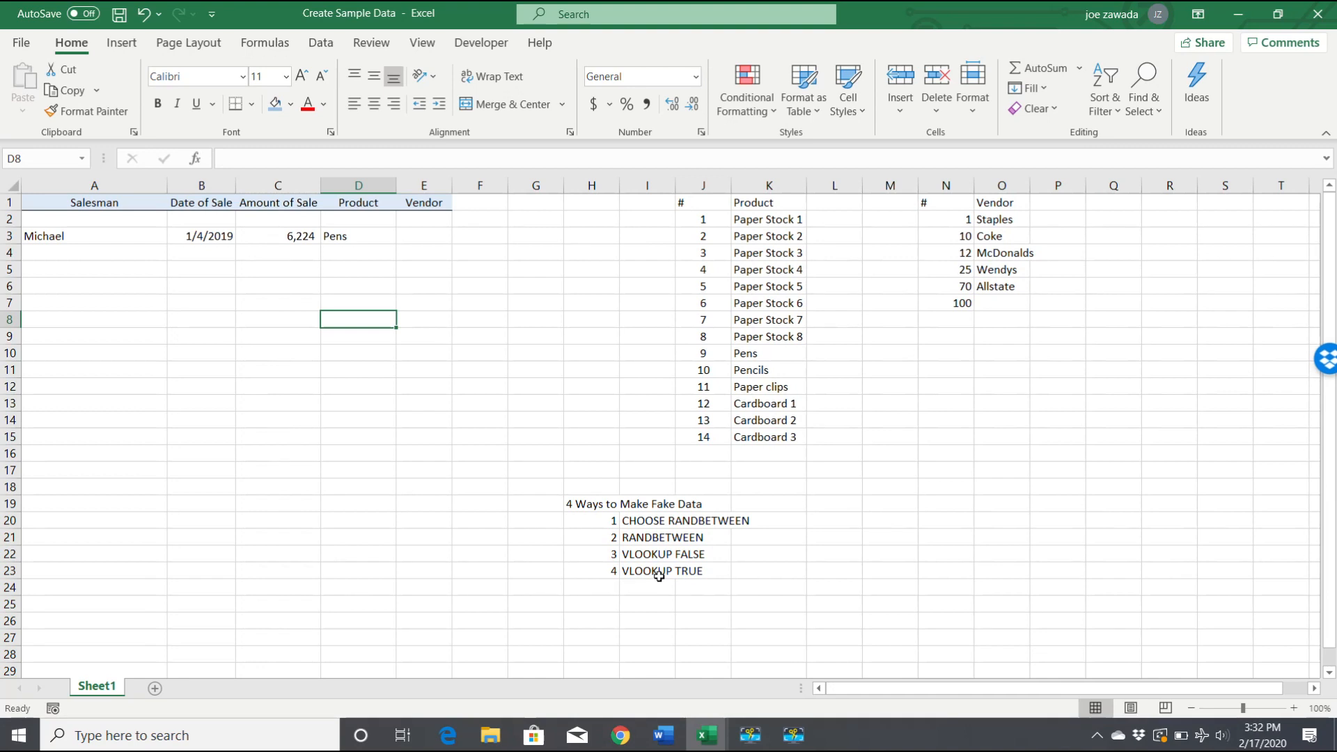
pyautogui.click(415, 237)
pyautogui.click(415, 272)
pyautogui.click(415, 235)
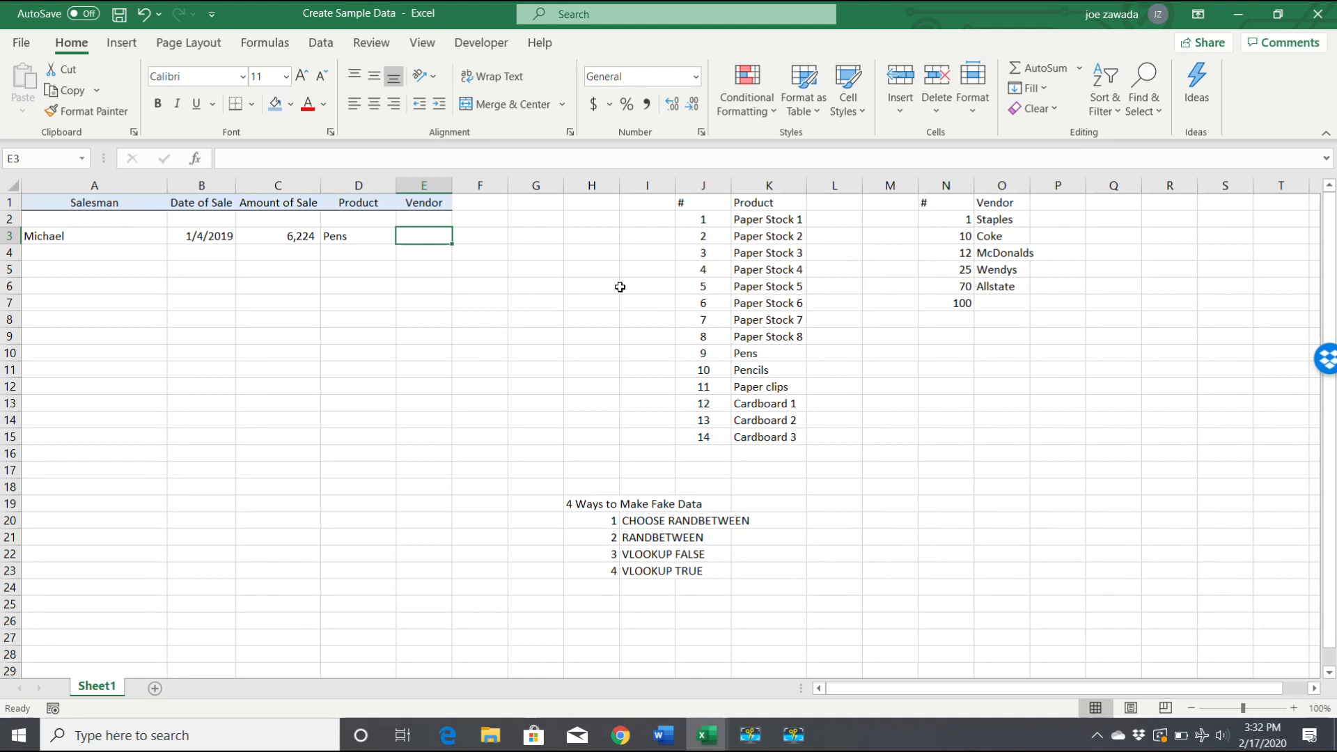
# Step: Add the last salesman's name a second time to the CHOOSE formula in A3 and extend its RANDBETWEEN range to 1,6
pyautogui.click(104, 237)
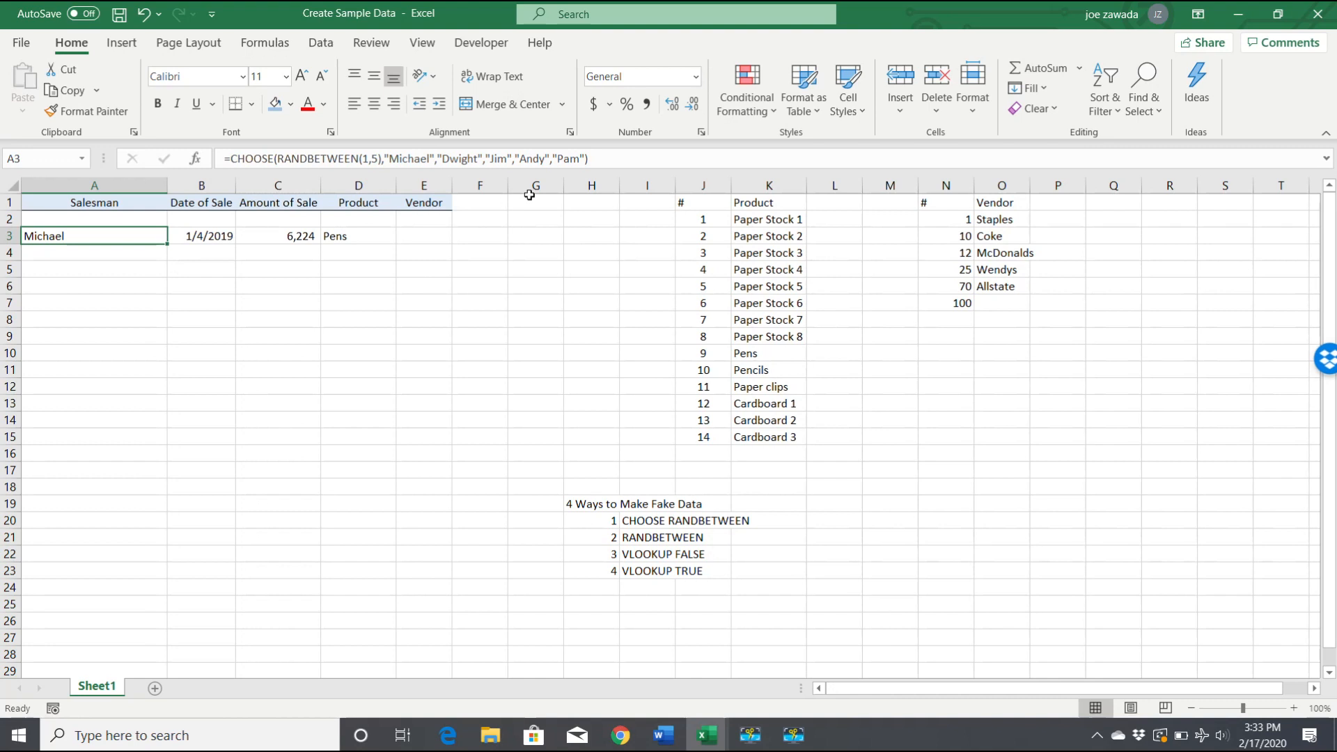
pyautogui.click(585, 159)
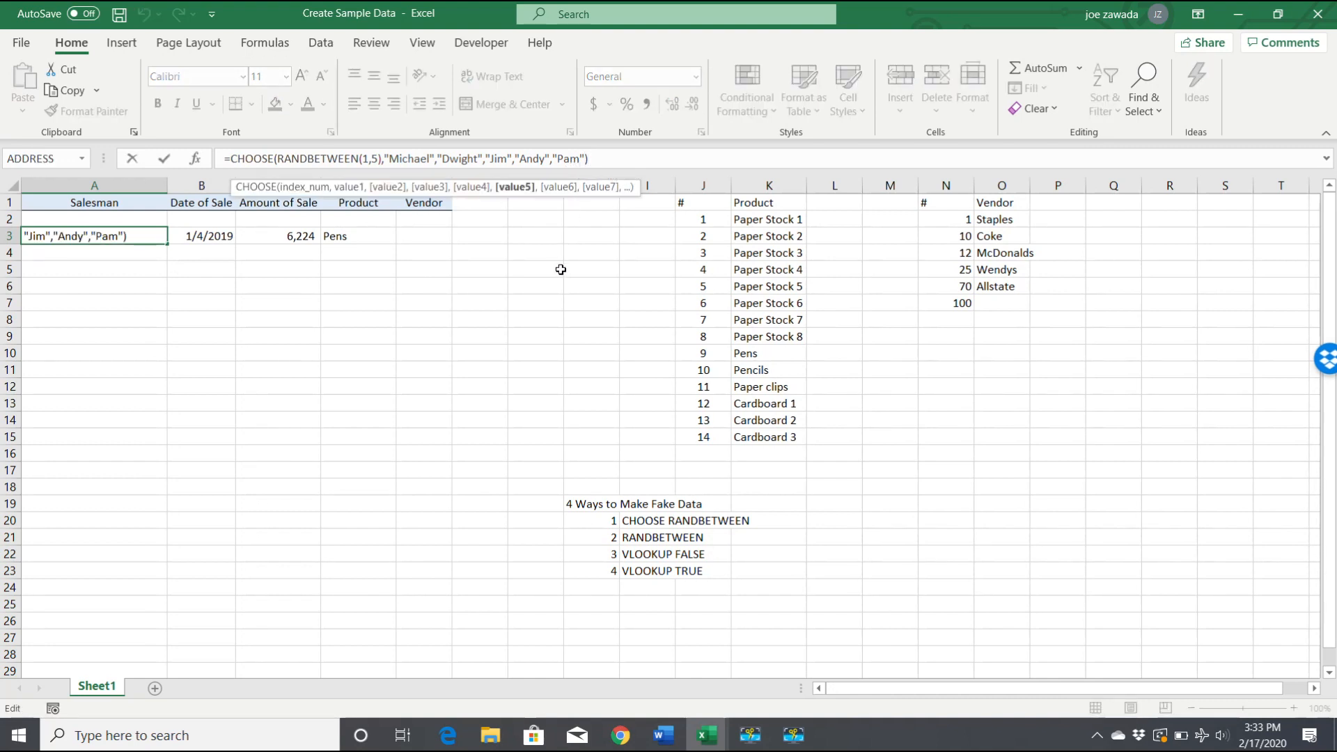
pyautogui.write(',"Pam')
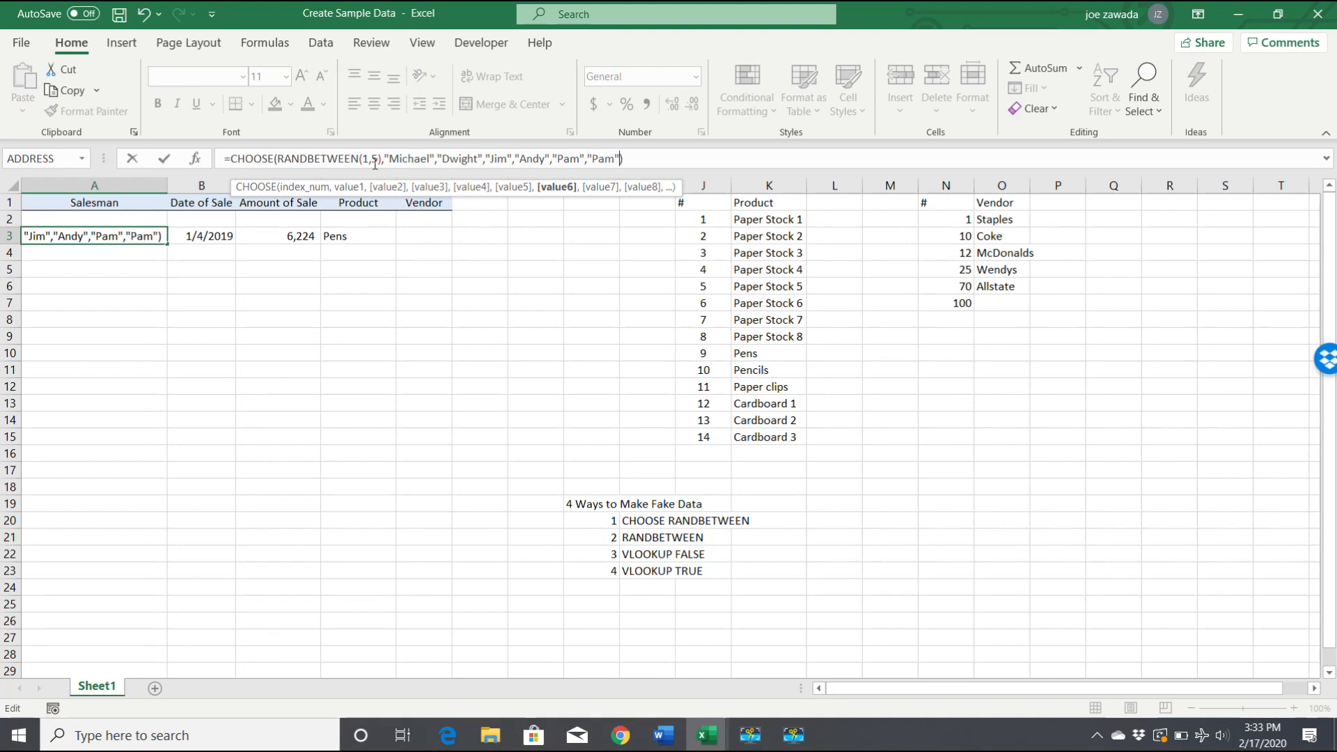
pyautogui.click(377, 160)
pyautogui.press('BackSpace')
pyautogui.write('6')
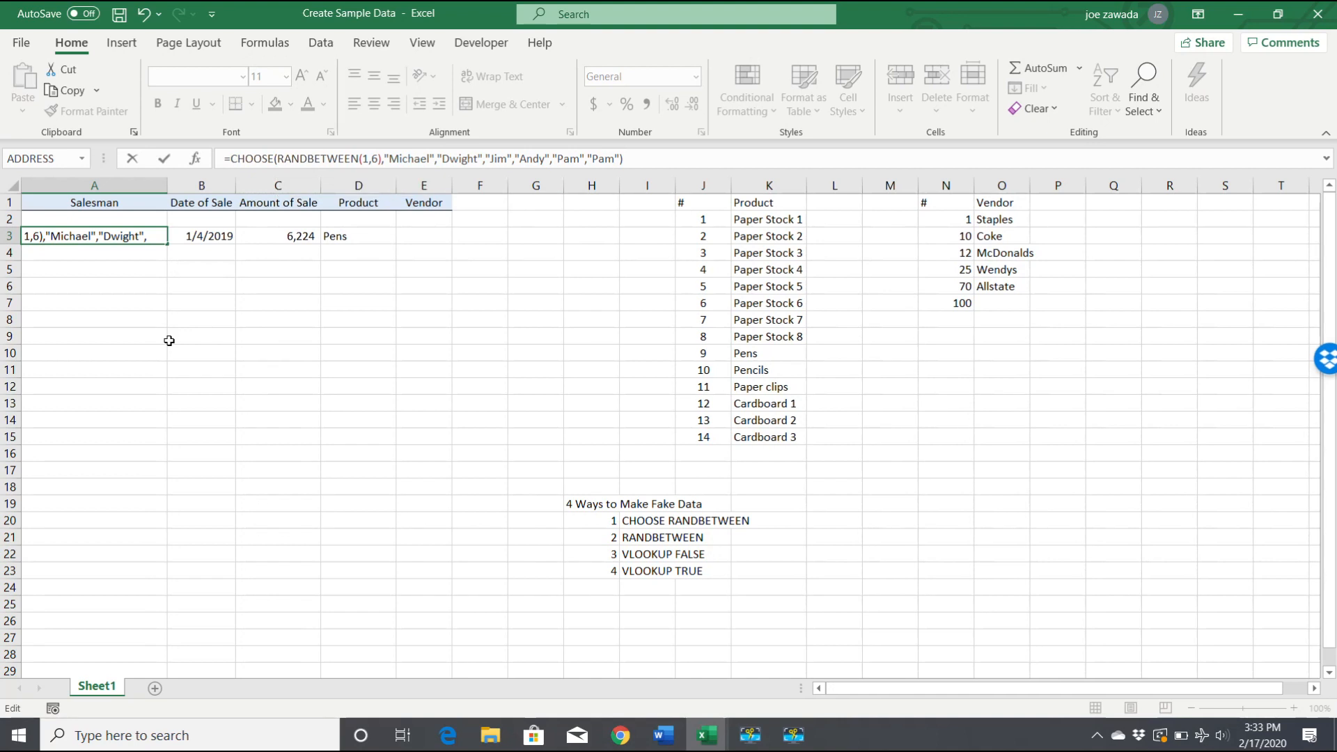
pyautogui.press('Return')
pyautogui.click(103, 235)
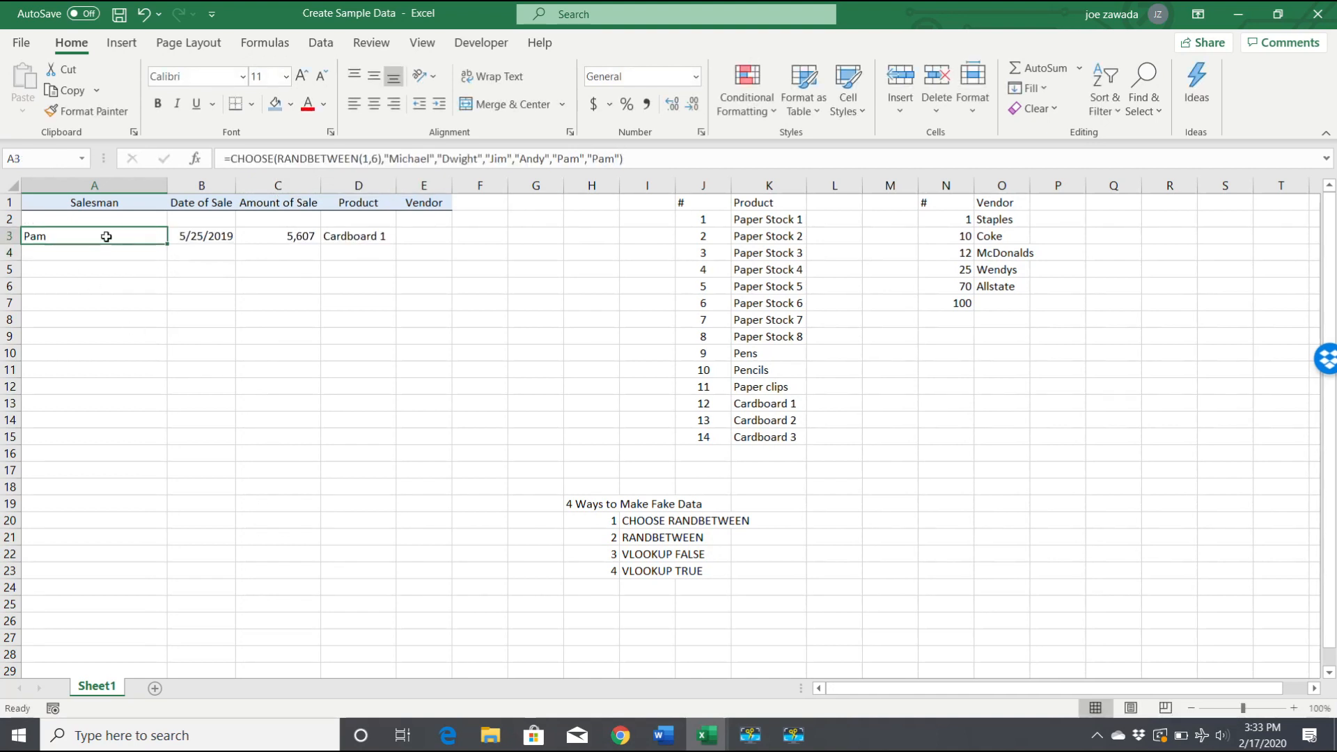
pyautogui.click(382, 268)
pyautogui.click(349, 334)
pyautogui.click(367, 274)
pyautogui.click(356, 301)
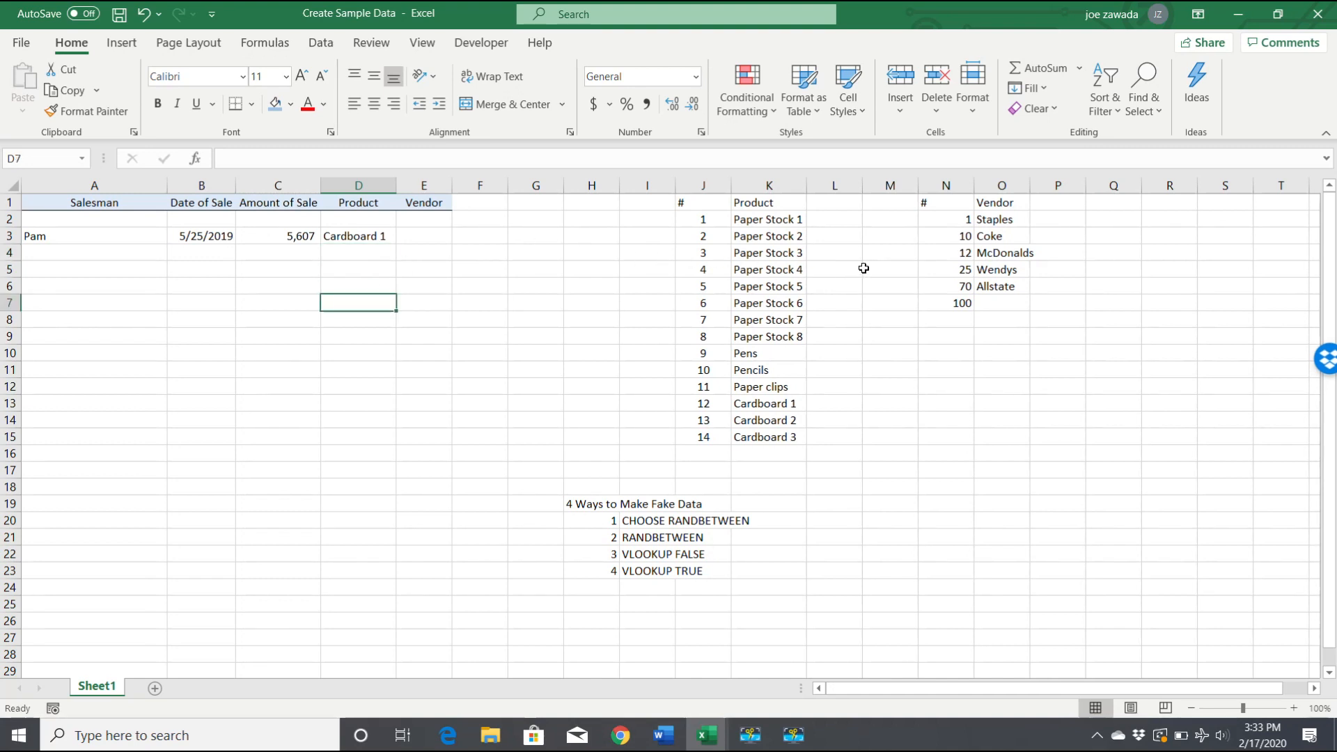
# Step: Go through the vendor names in O2:O6 and widen column O to fit them
pyautogui.click(1001, 219)
pyautogui.click(1004, 240)
pyautogui.click(1009, 254)
pyautogui.click(1009, 271)
pyautogui.click(1008, 287)
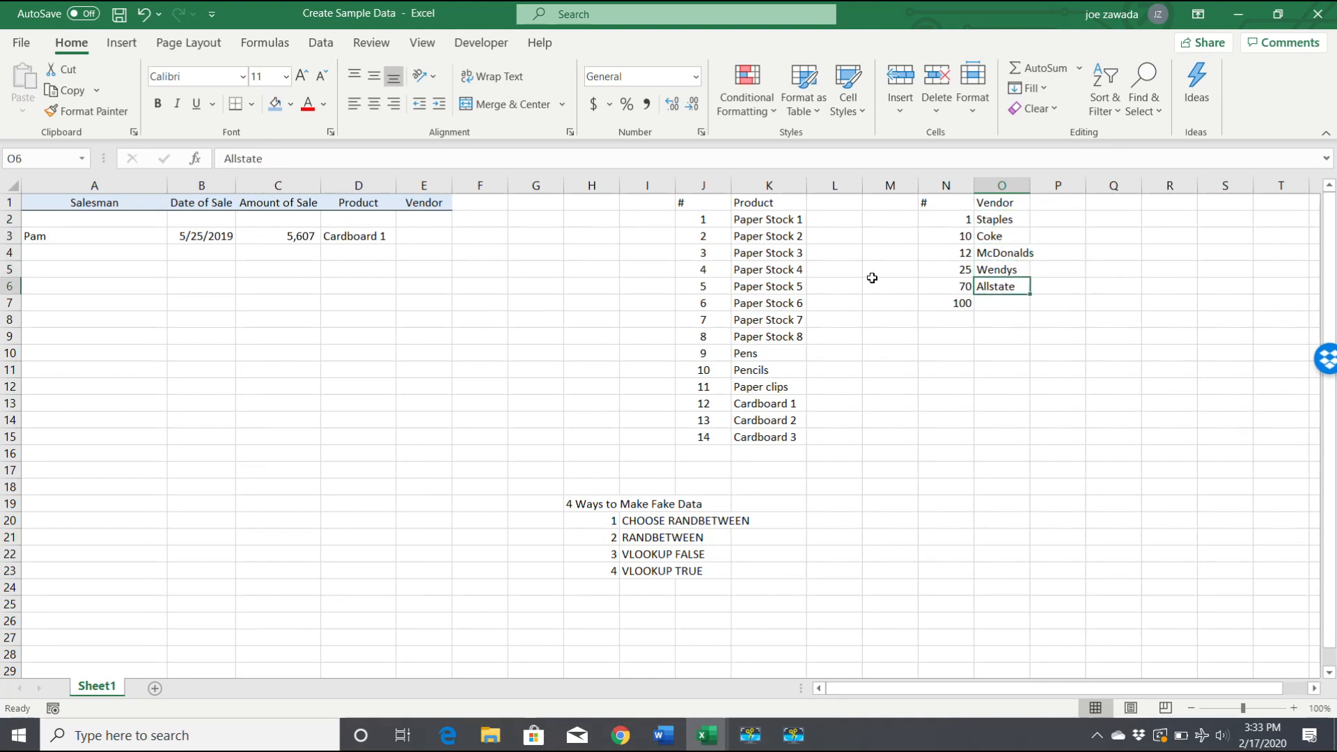
pyautogui.moveTo(1029, 182); pyautogui.dragTo(1041, 182)
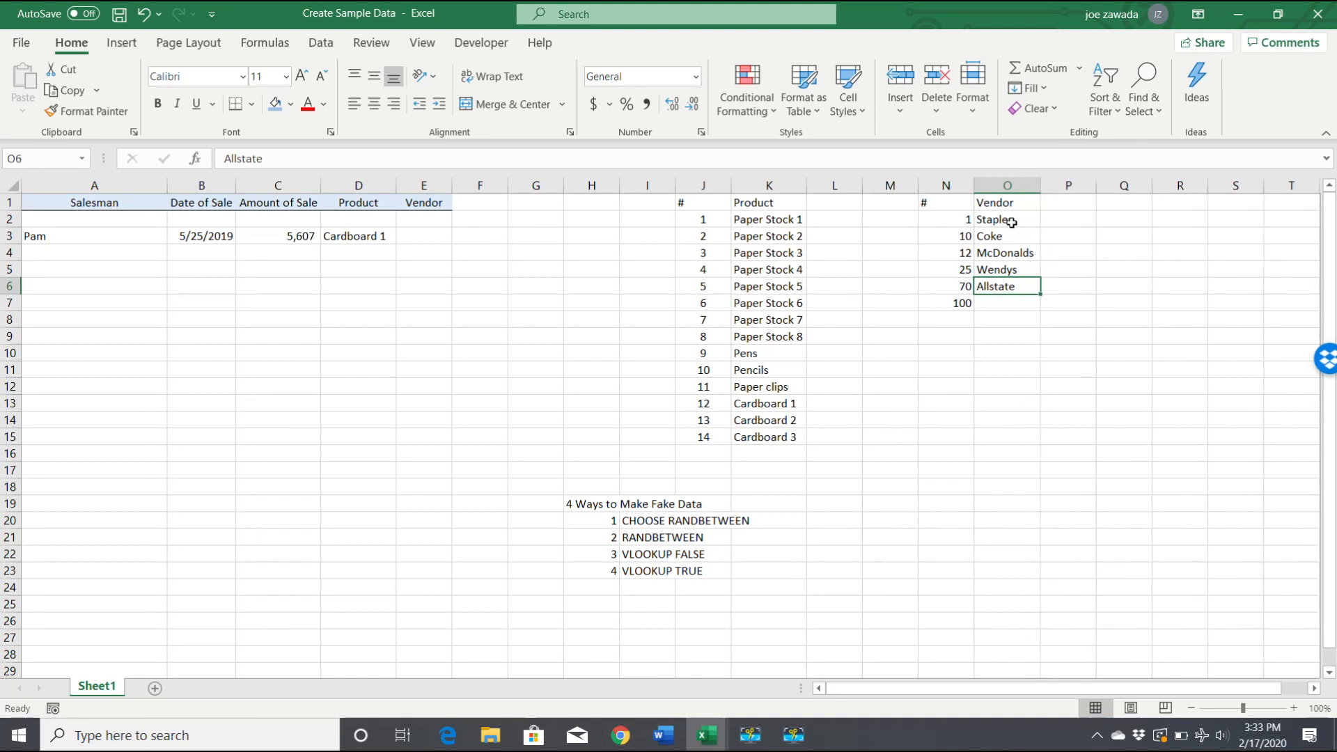
# Step: Examine how the numbers in column N relate to the vendors in column O, and compare with the product VLOOKUP in D3
pyautogui.click(950, 222)
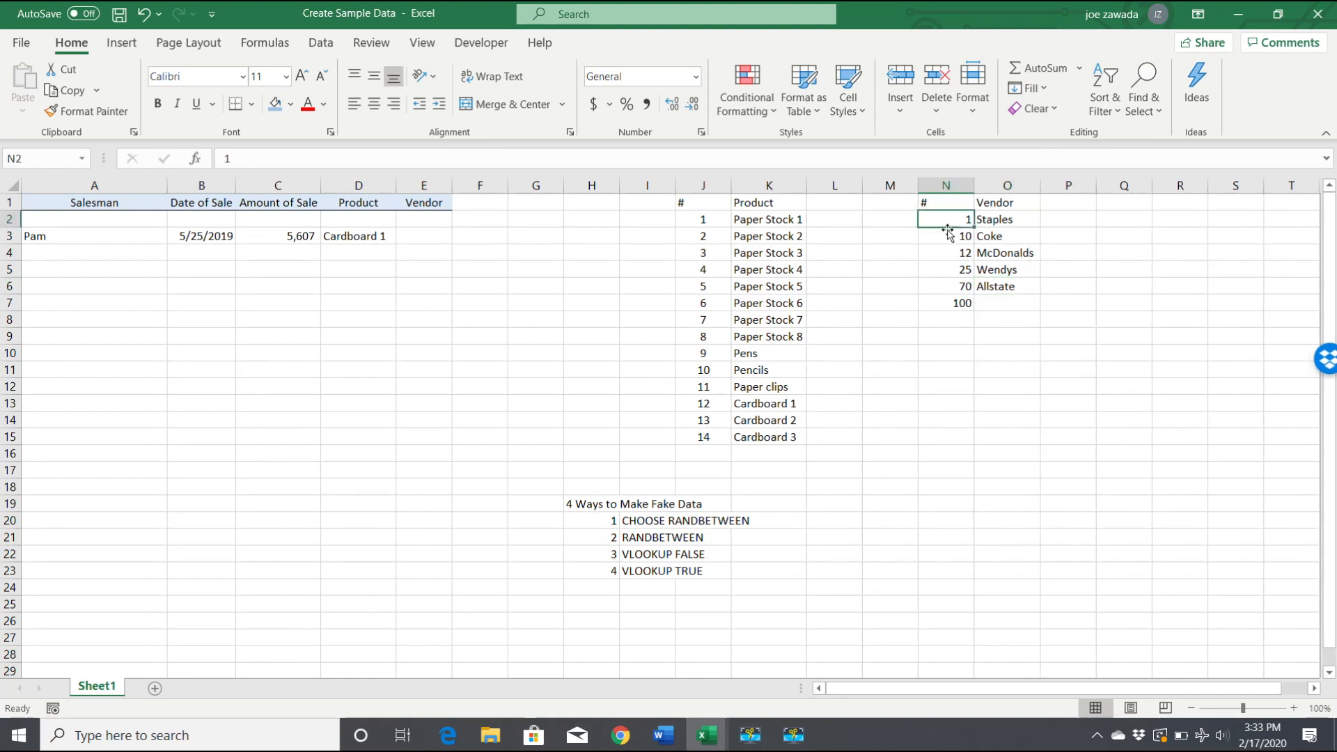
pyautogui.click(941, 288)
pyautogui.click(931, 307)
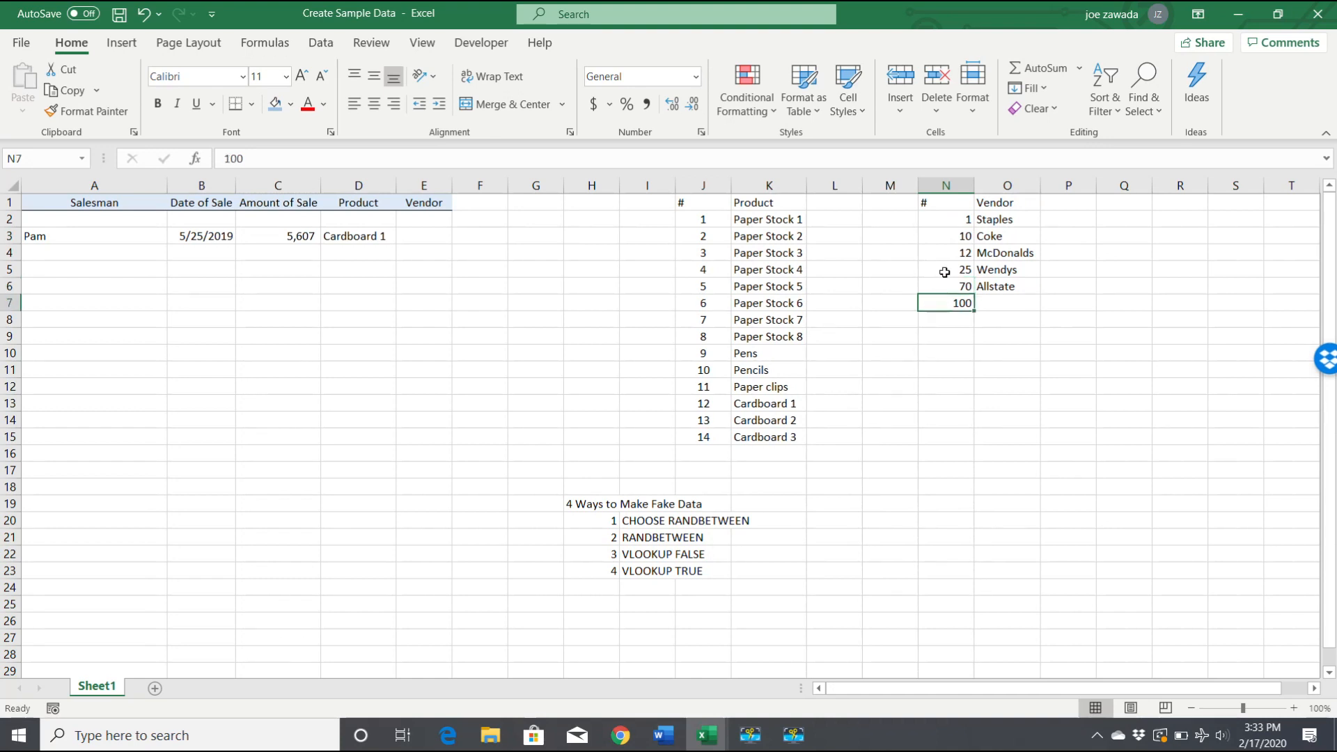
pyautogui.click(944, 268)
pyautogui.click(944, 220)
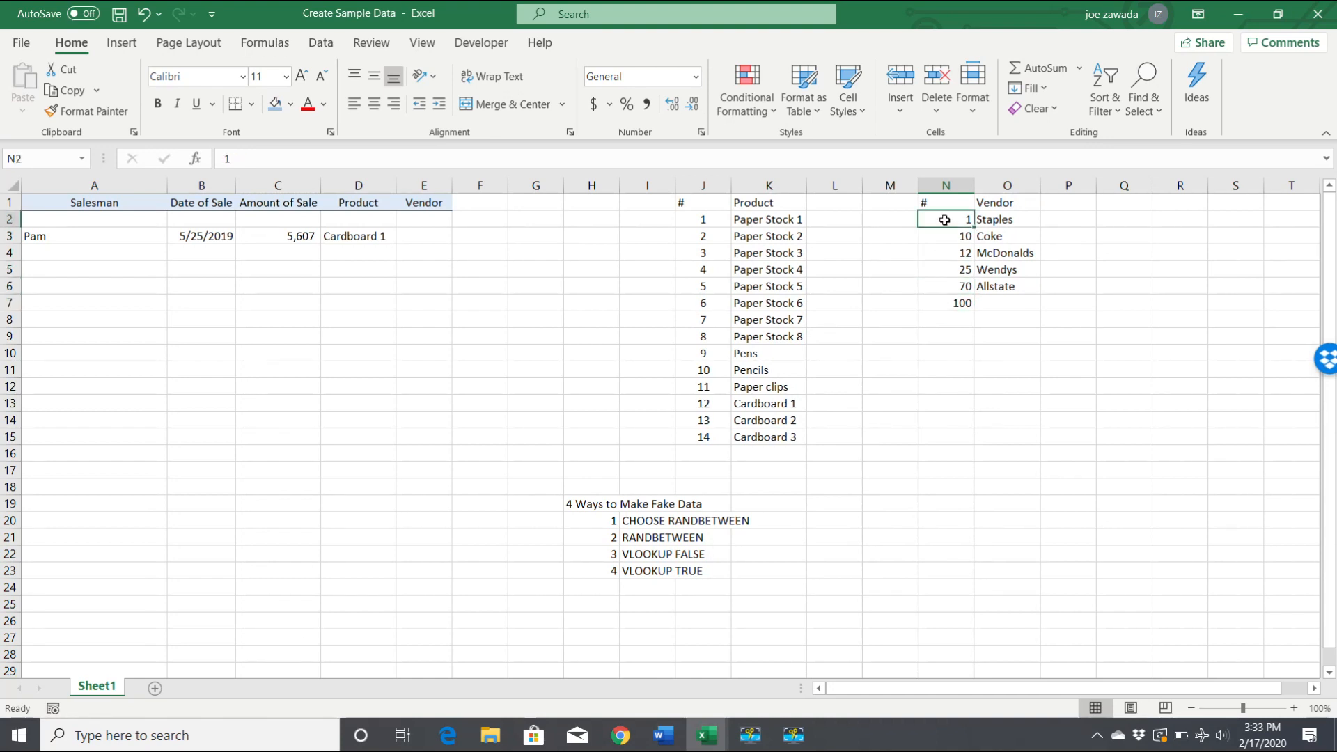
pyautogui.click(353, 244)
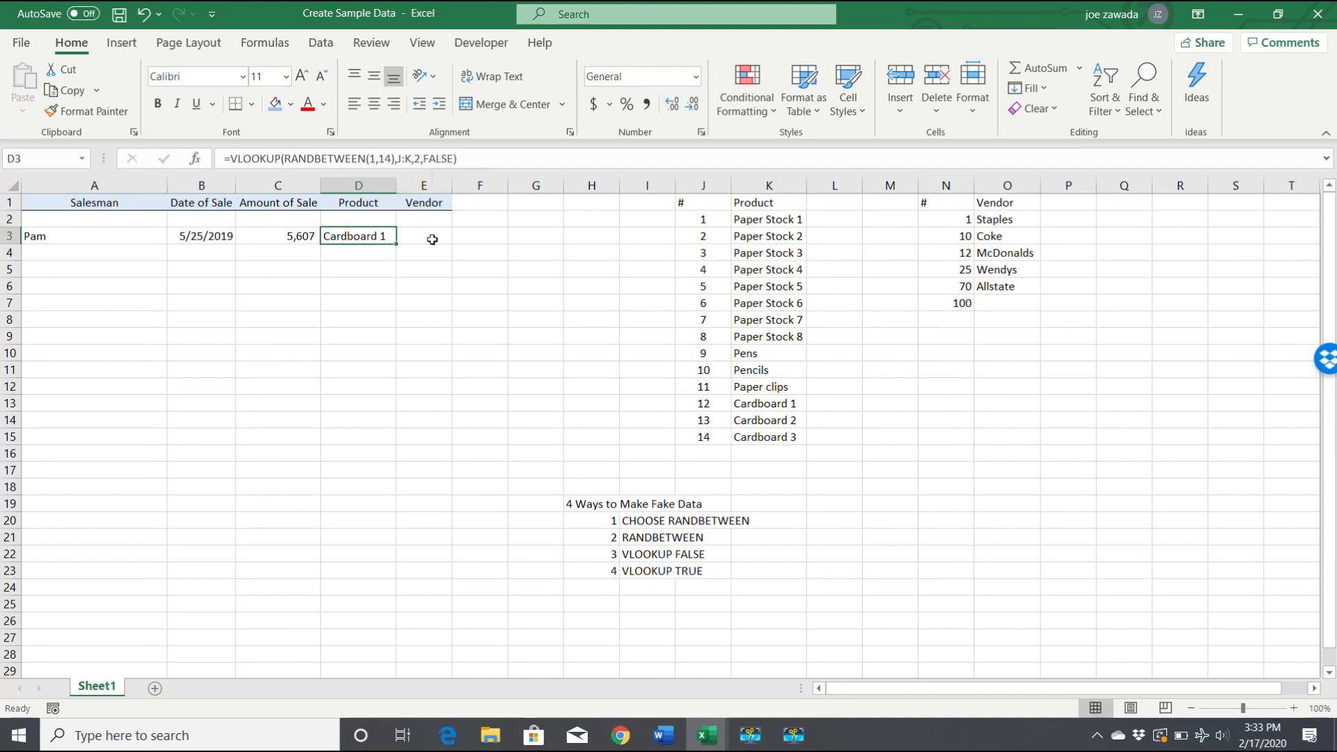
pyautogui.click(419, 240)
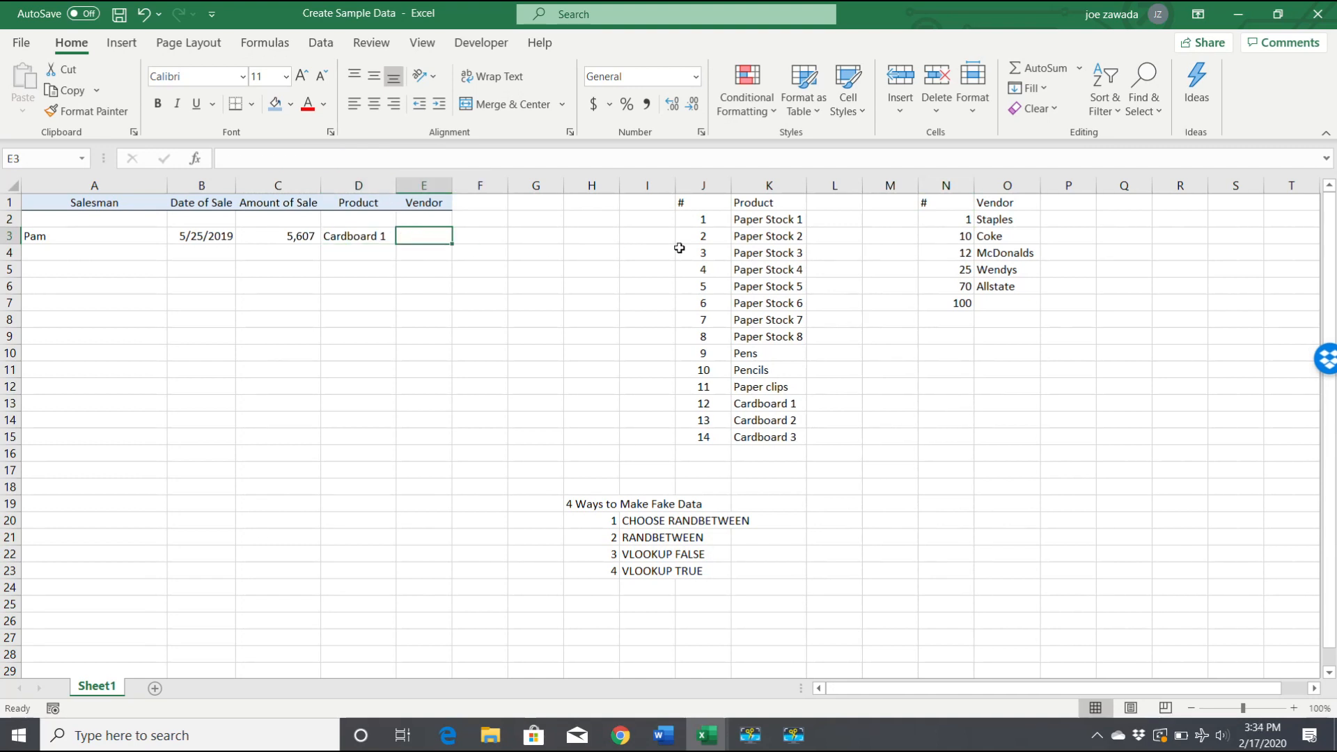
pyautogui.click(952, 220)
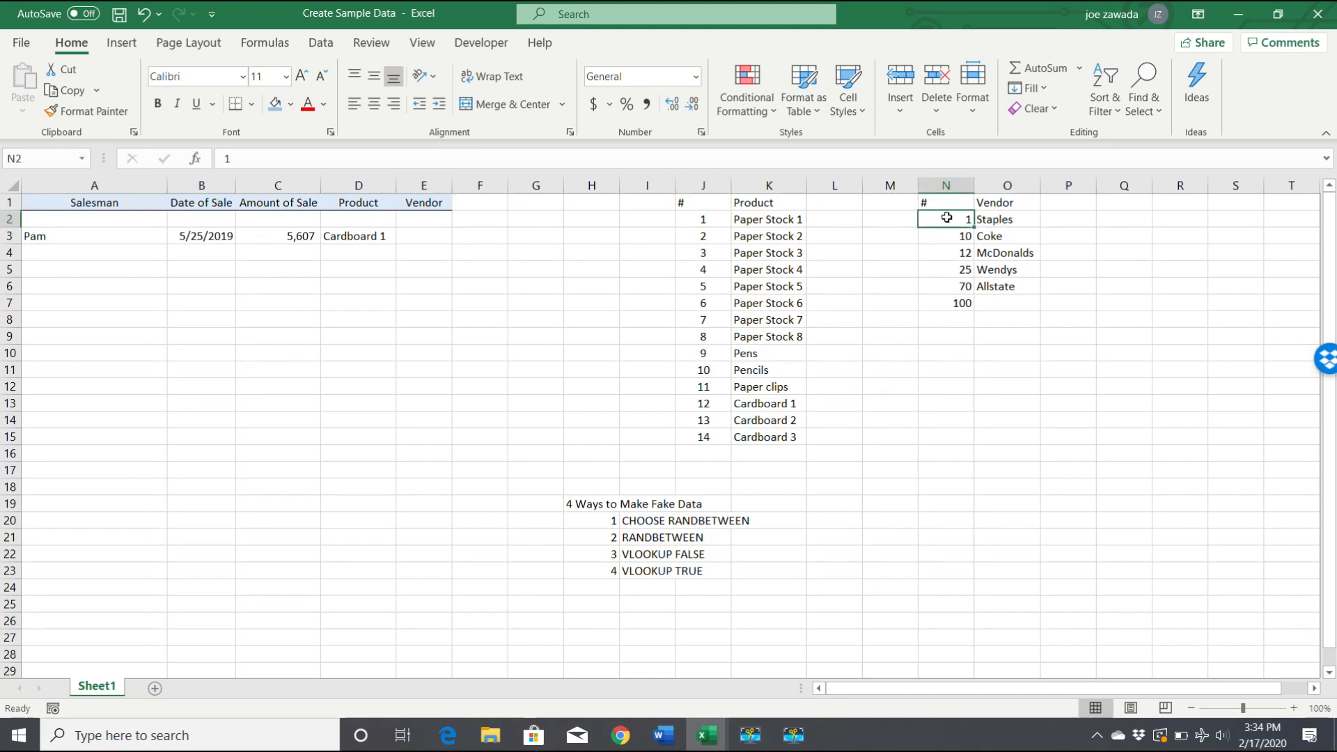
pyautogui.click(1010, 220)
pyautogui.click(943, 236)
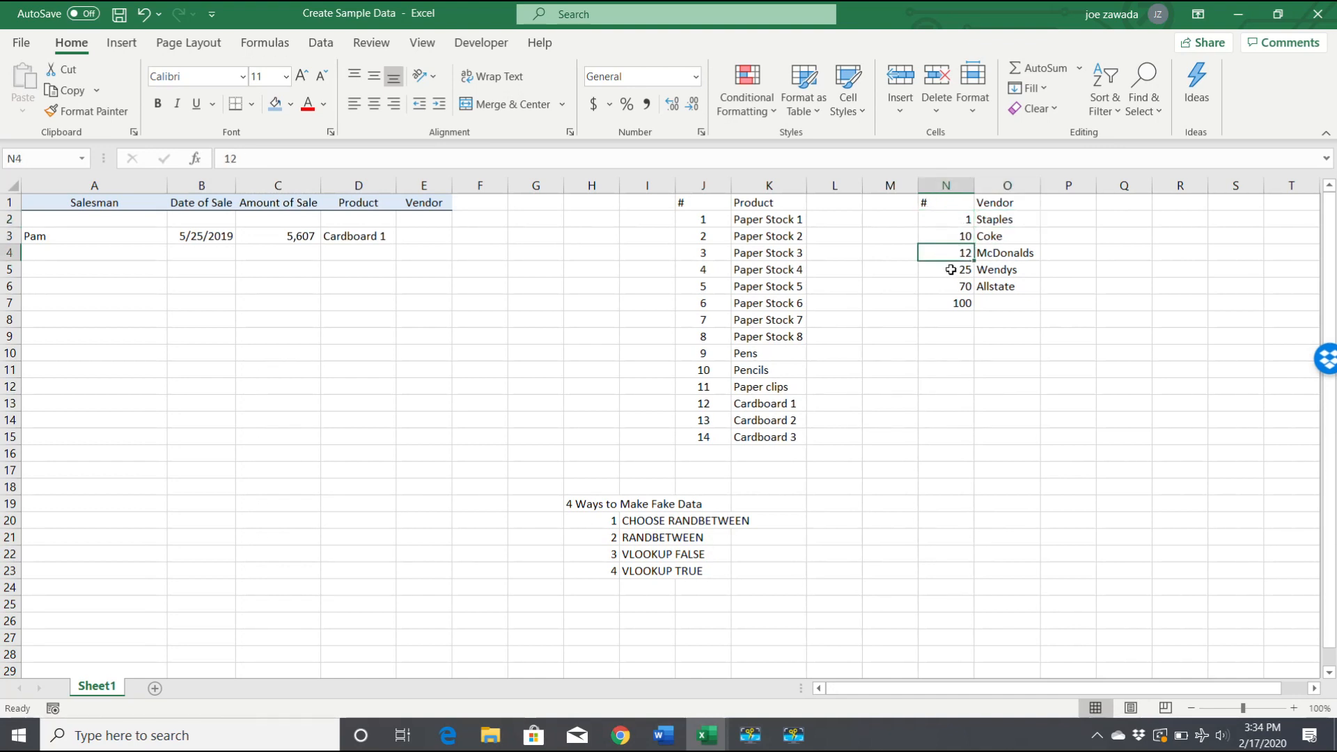
pyautogui.click(1003, 253)
pyautogui.click(945, 272)
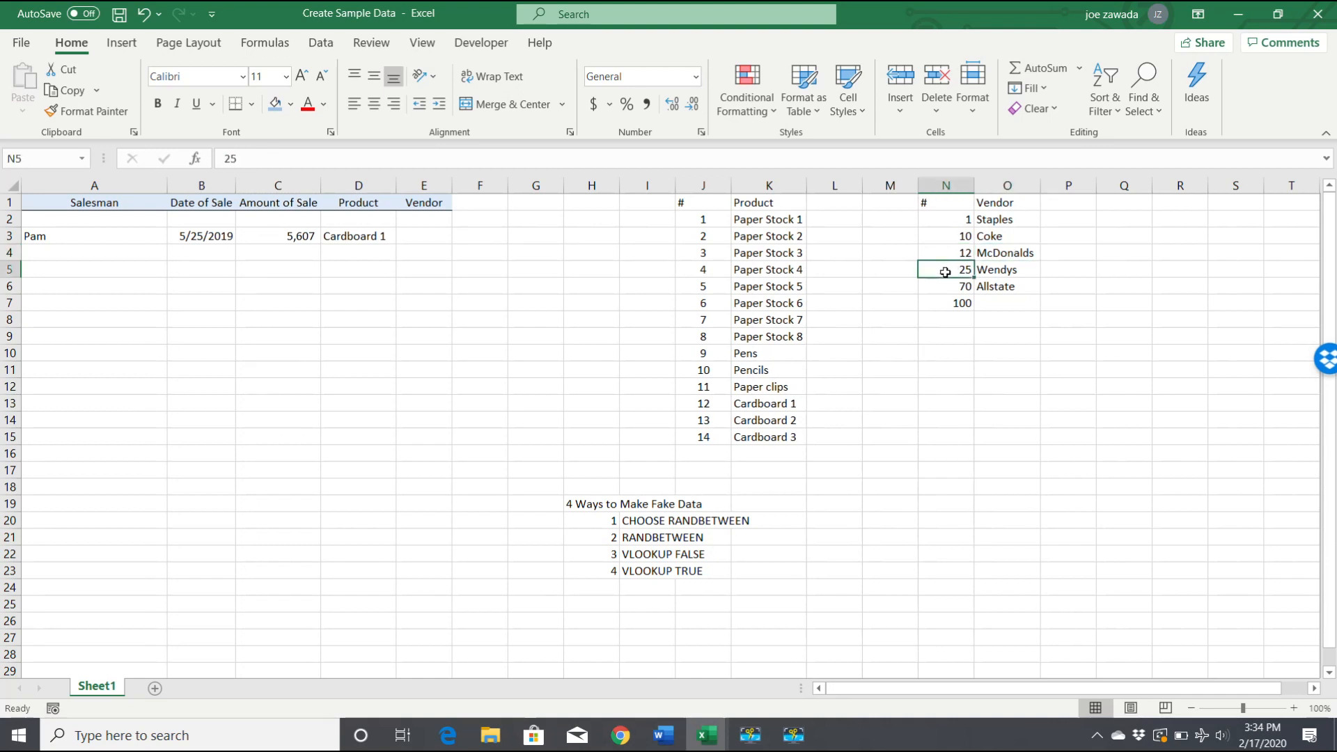
pyautogui.click(985, 270)
pyautogui.click(949, 270)
pyautogui.click(991, 267)
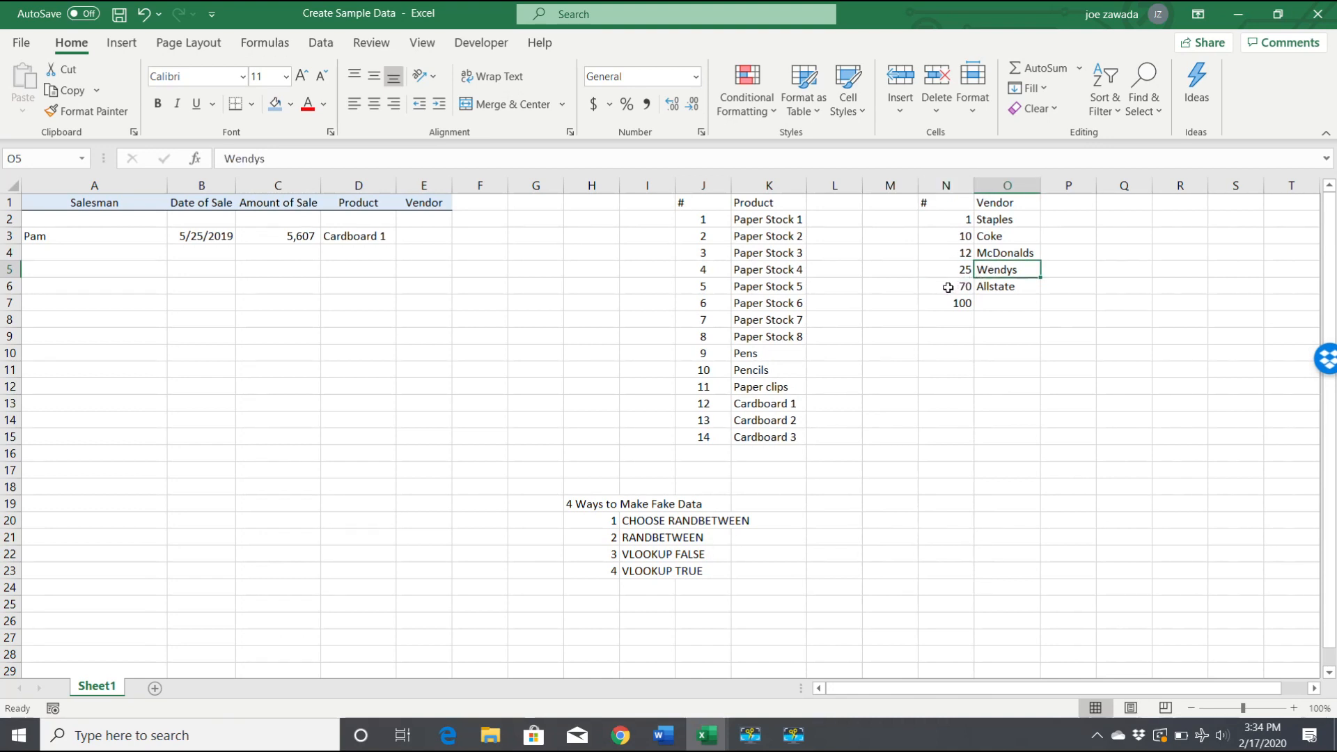
pyautogui.click(961, 286)
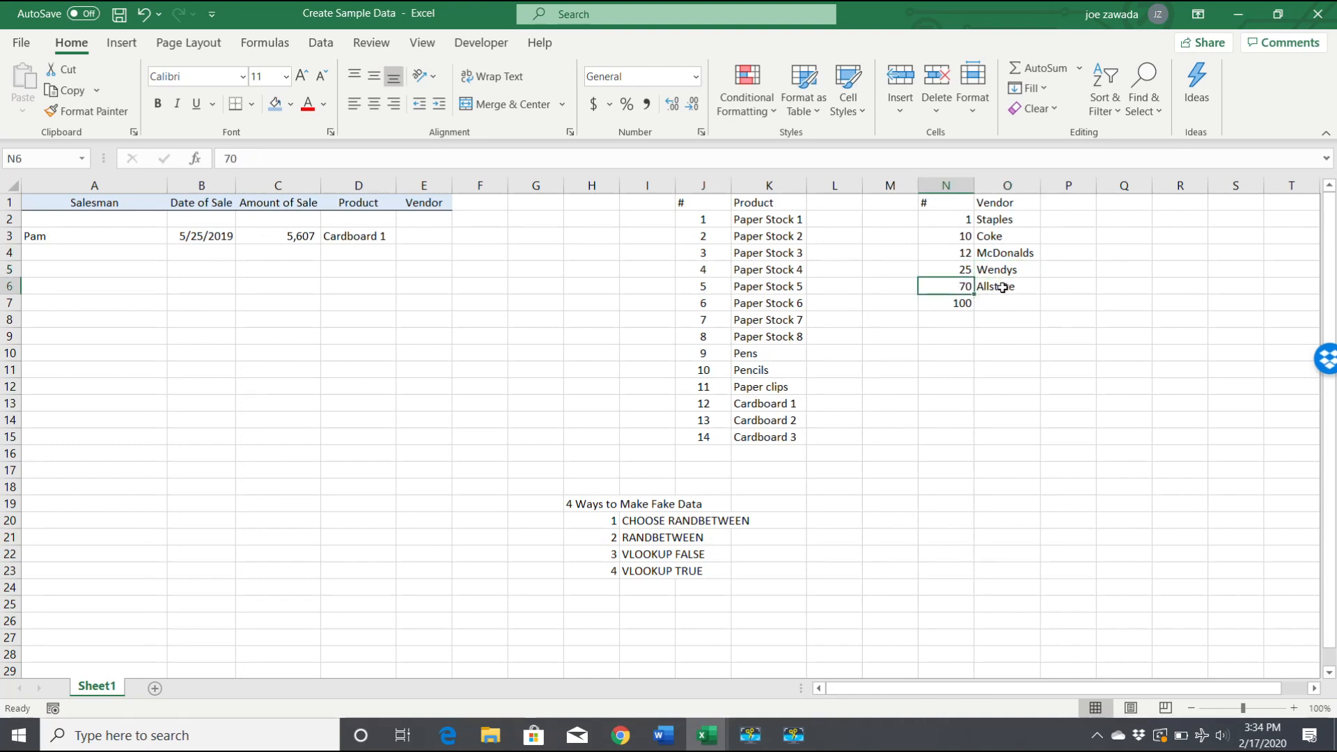
pyautogui.click(994, 286)
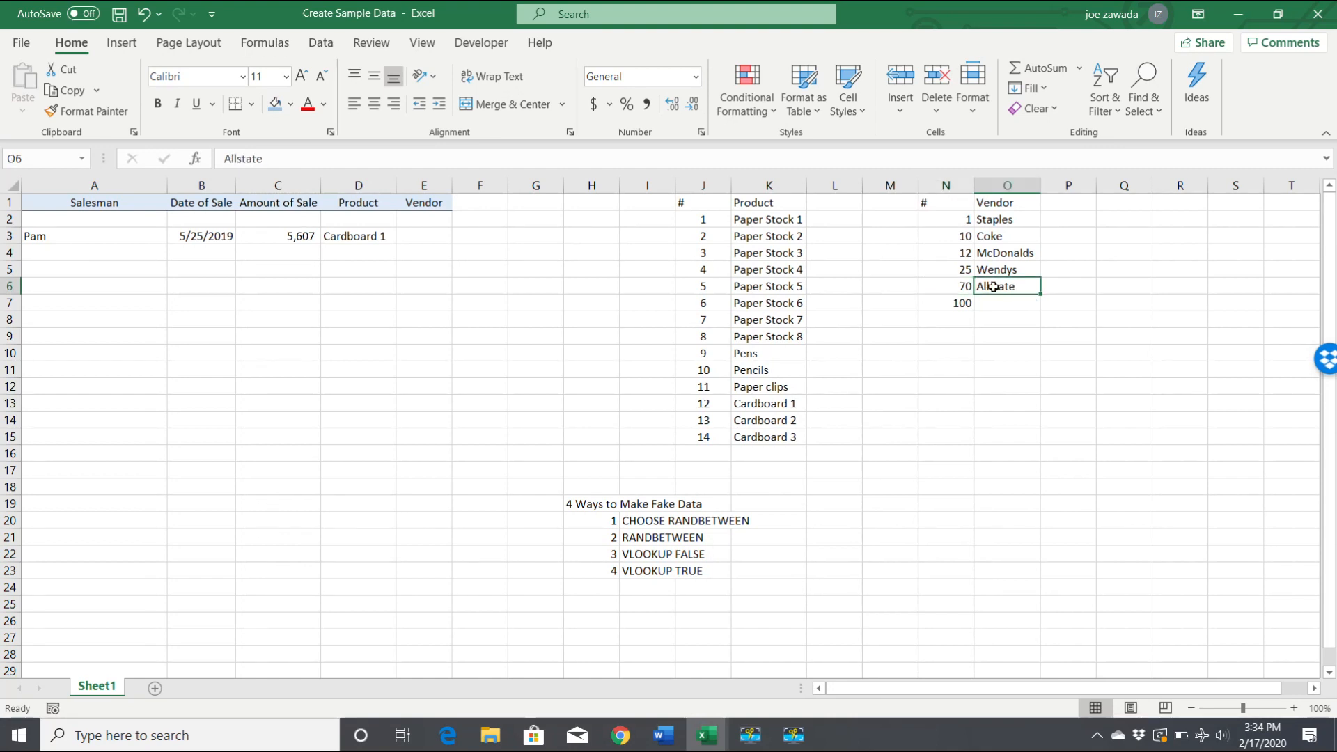
# Step: Enter =VLOOKUP(1,N:O,2,TRUE) in E3 to return a vendor by approximate match
pyautogui.click(417, 234)
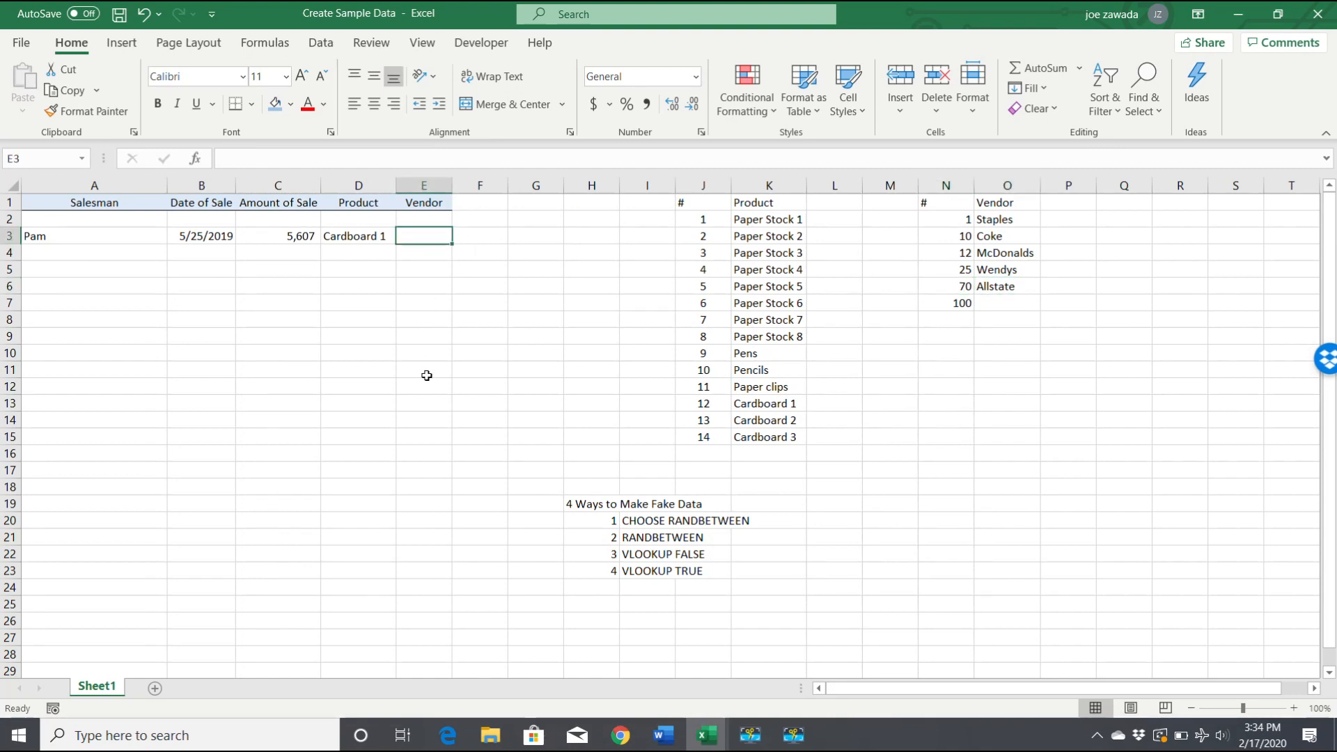
pyautogui.write('=vl')
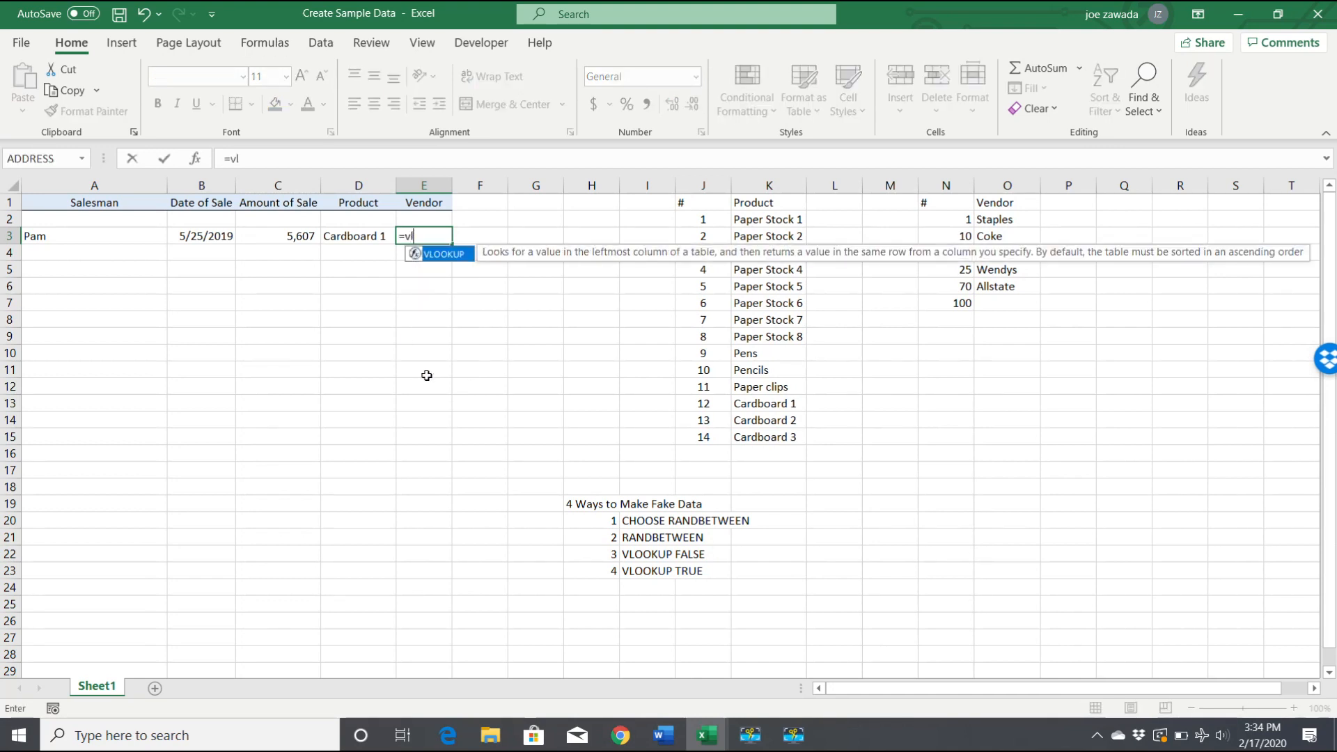
pyautogui.write('ookup(')
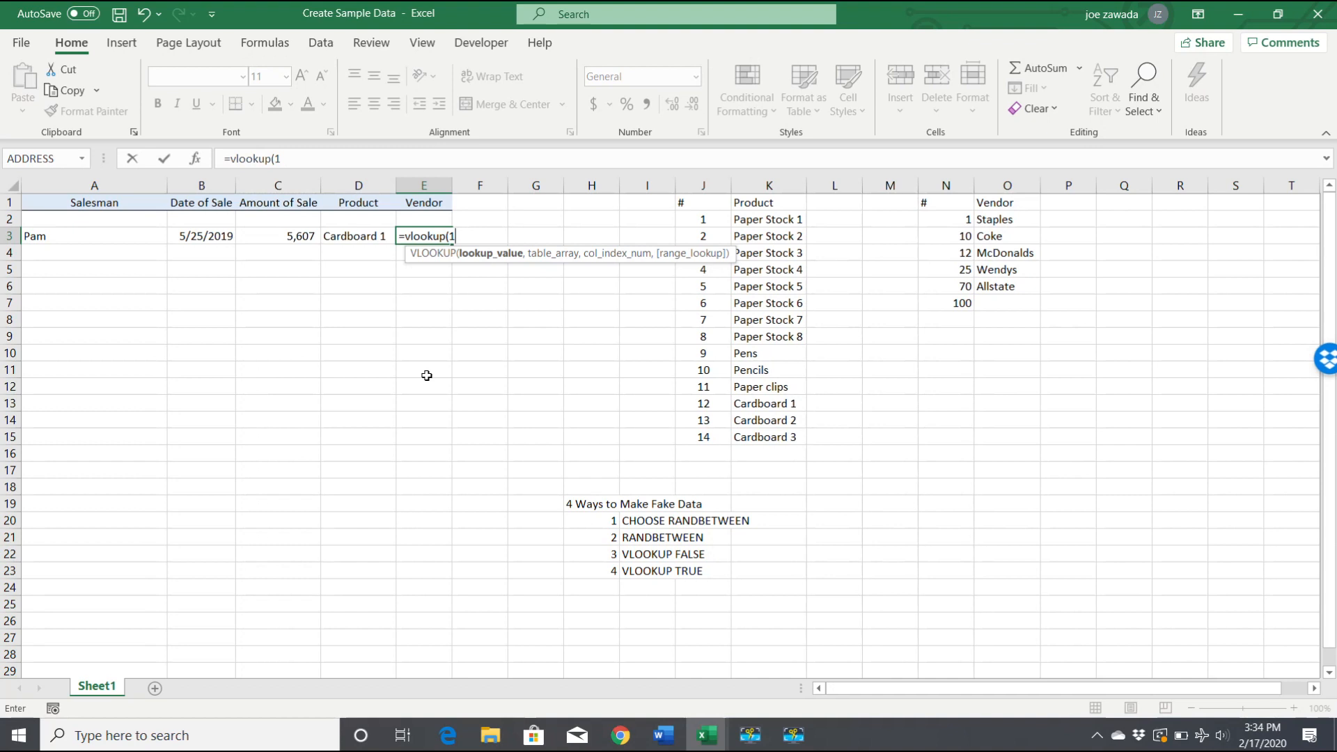
pyautogui.write('1,')
pyautogui.moveTo(945, 186); pyautogui.dragTo(997, 184)
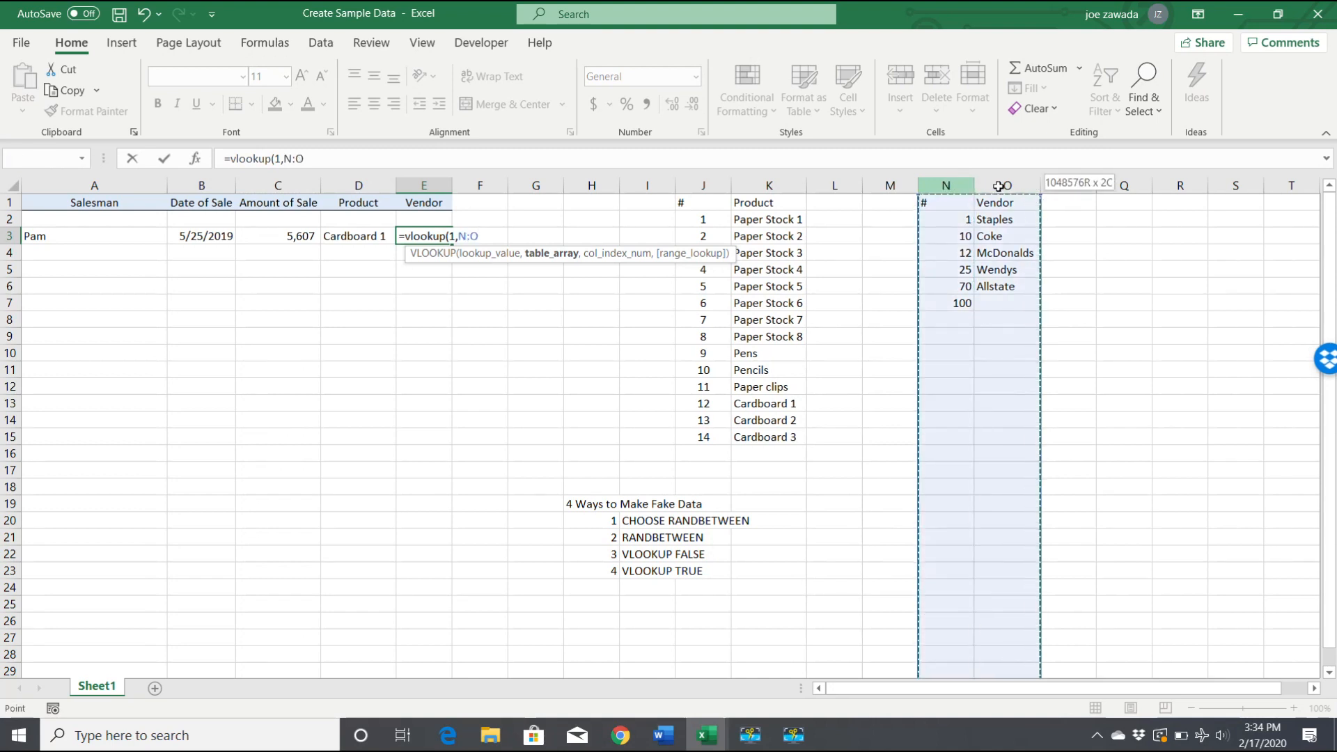
pyautogui.write(',2')
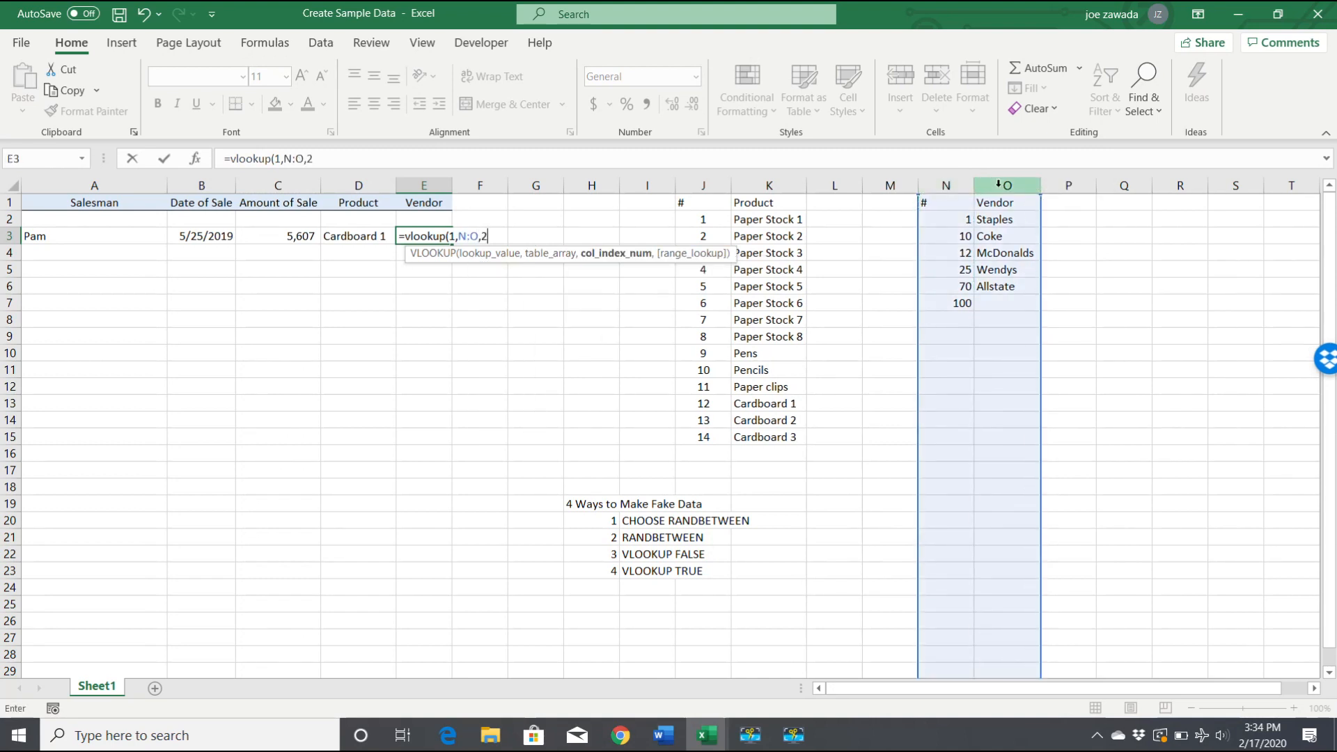
pyautogui.write(',')
pyautogui.write('true)')
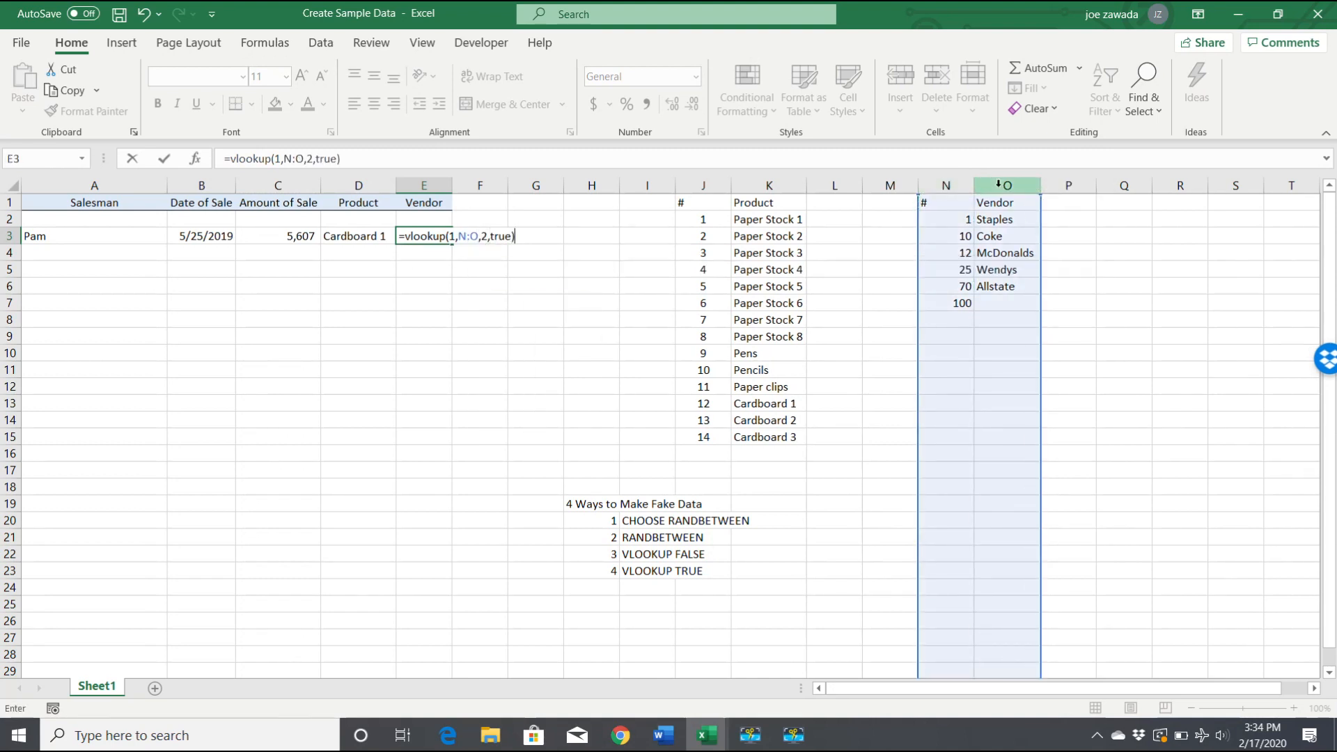
pyautogui.press('Return')
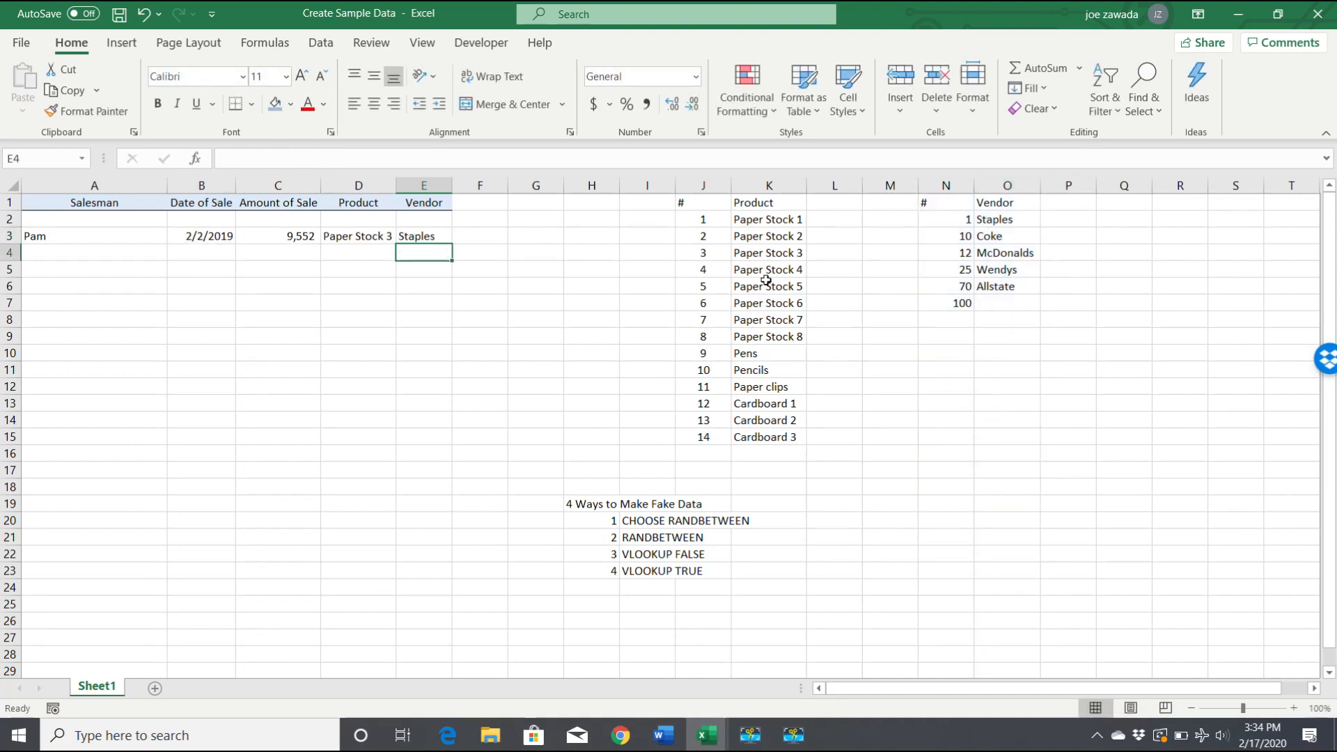
# Step: Set the lookup value of the vendor VLOOKUP in E3 to 8
pyautogui.click(409, 231)
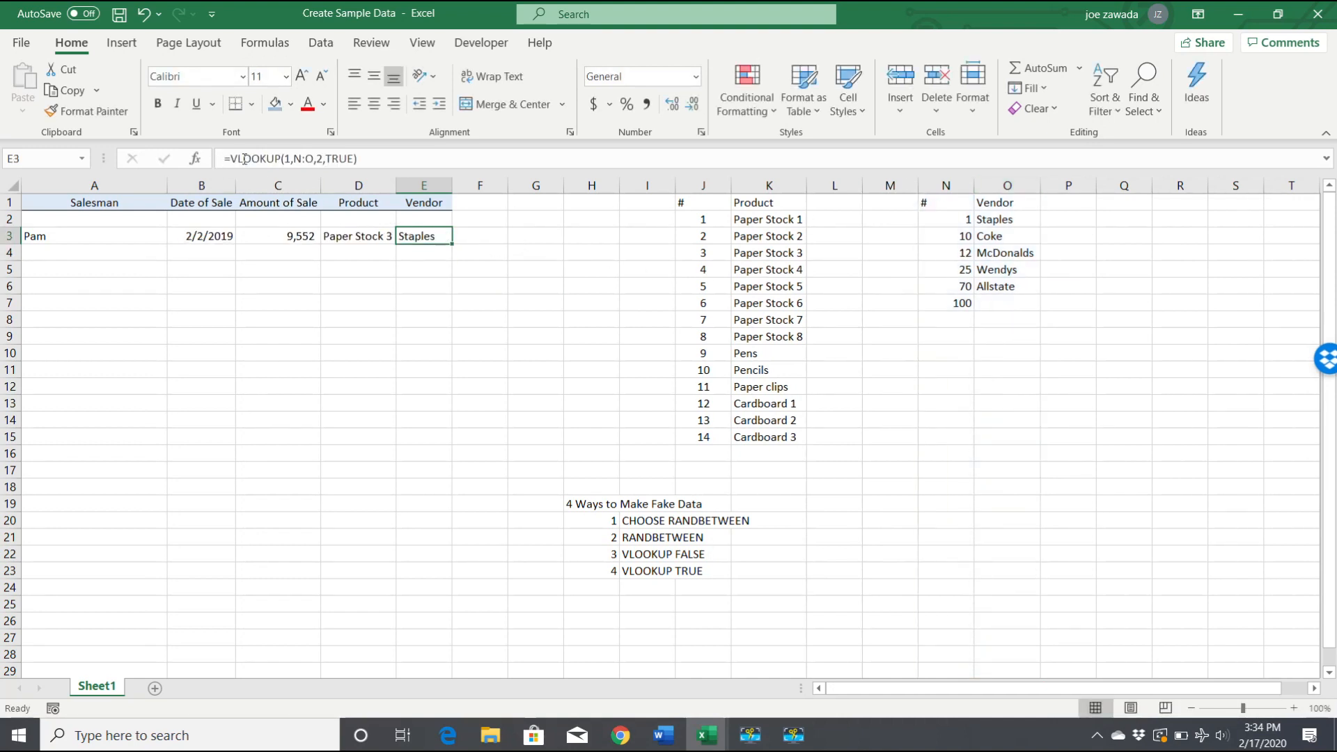
pyautogui.click(290, 158)
pyautogui.press('BackSpace')
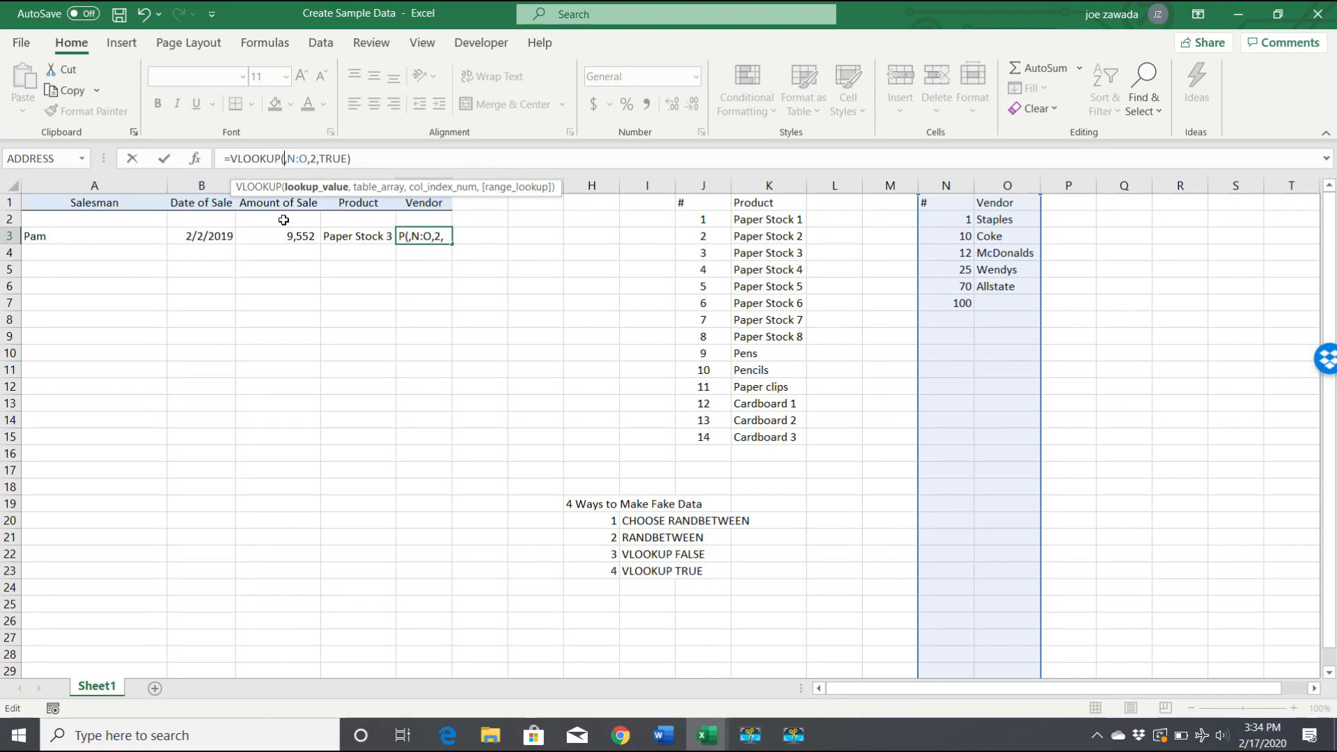
pyautogui.write('5')
pyautogui.press('Return')
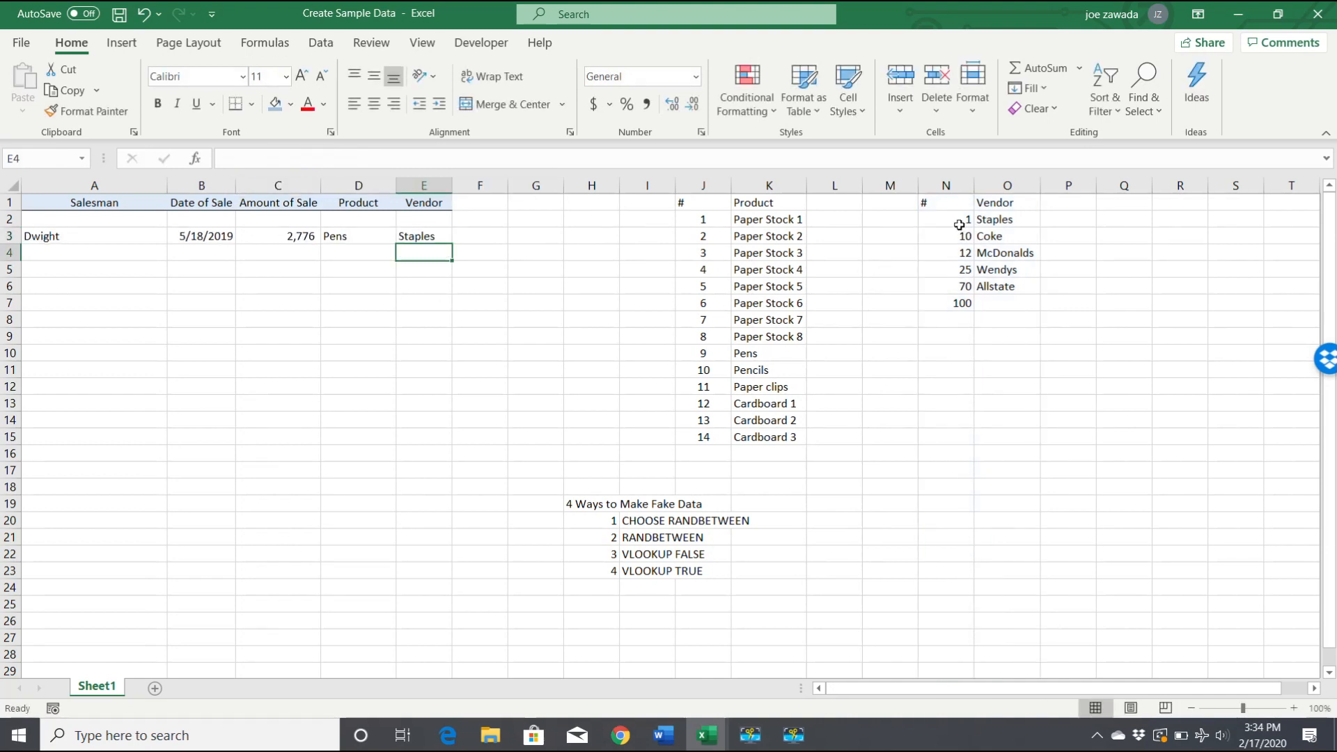
# Step: Set the lookup value of the vendor VLOOKUP in E3 to 11 and check it against the Coke row in N:O
pyautogui.click(421, 236)
pyautogui.click(293, 158)
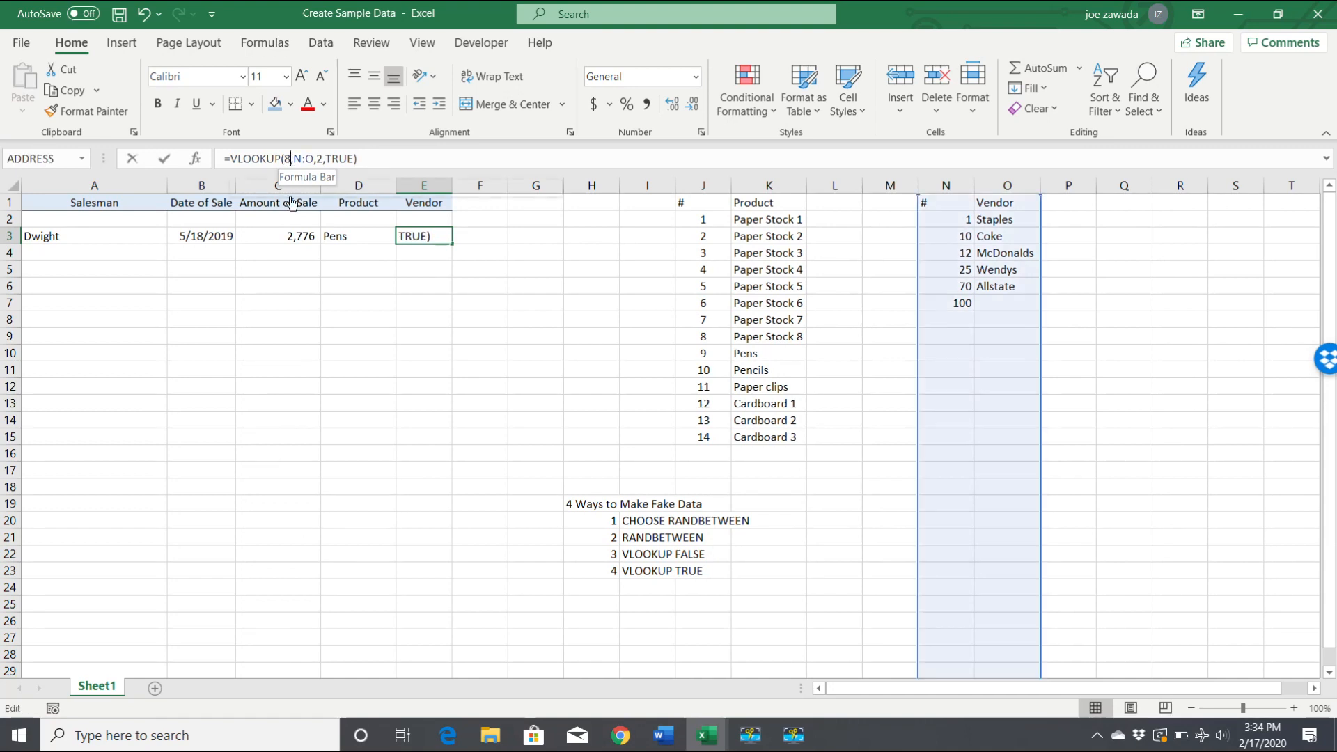
pyautogui.press('BackSpace')
pyautogui.write('11')
pyautogui.press('Return')
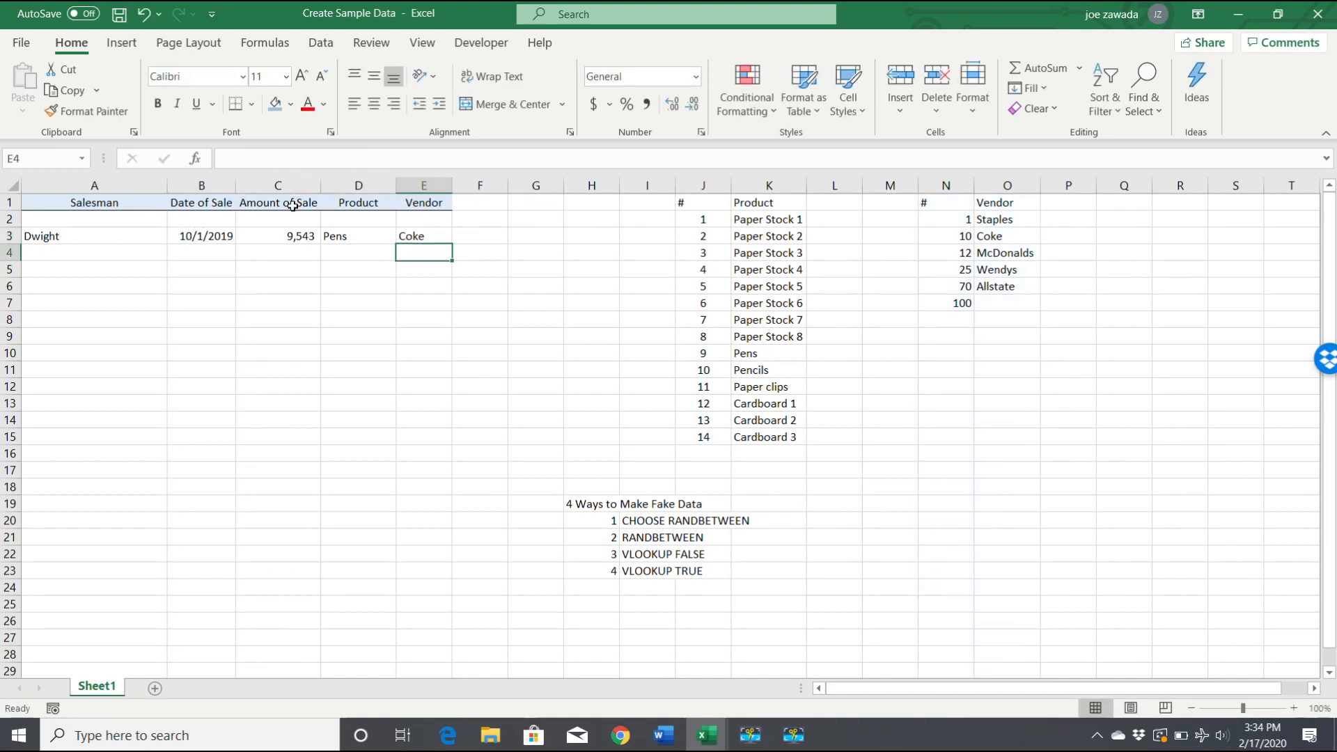
pyautogui.click(984, 234)
pyautogui.click(948, 238)
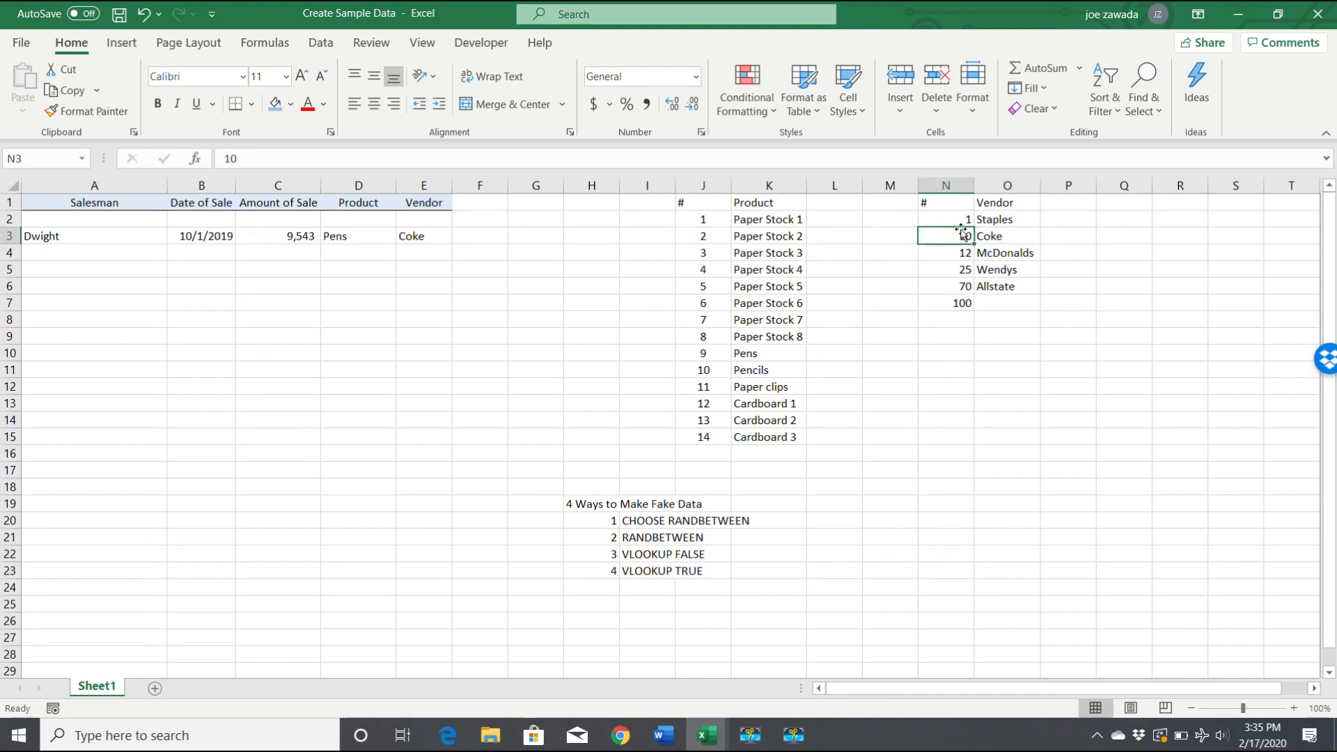
# Step: Examine which numbers in N2:N4 bound the range that returns Coke in the vendor table
pyautogui.click(943, 220)
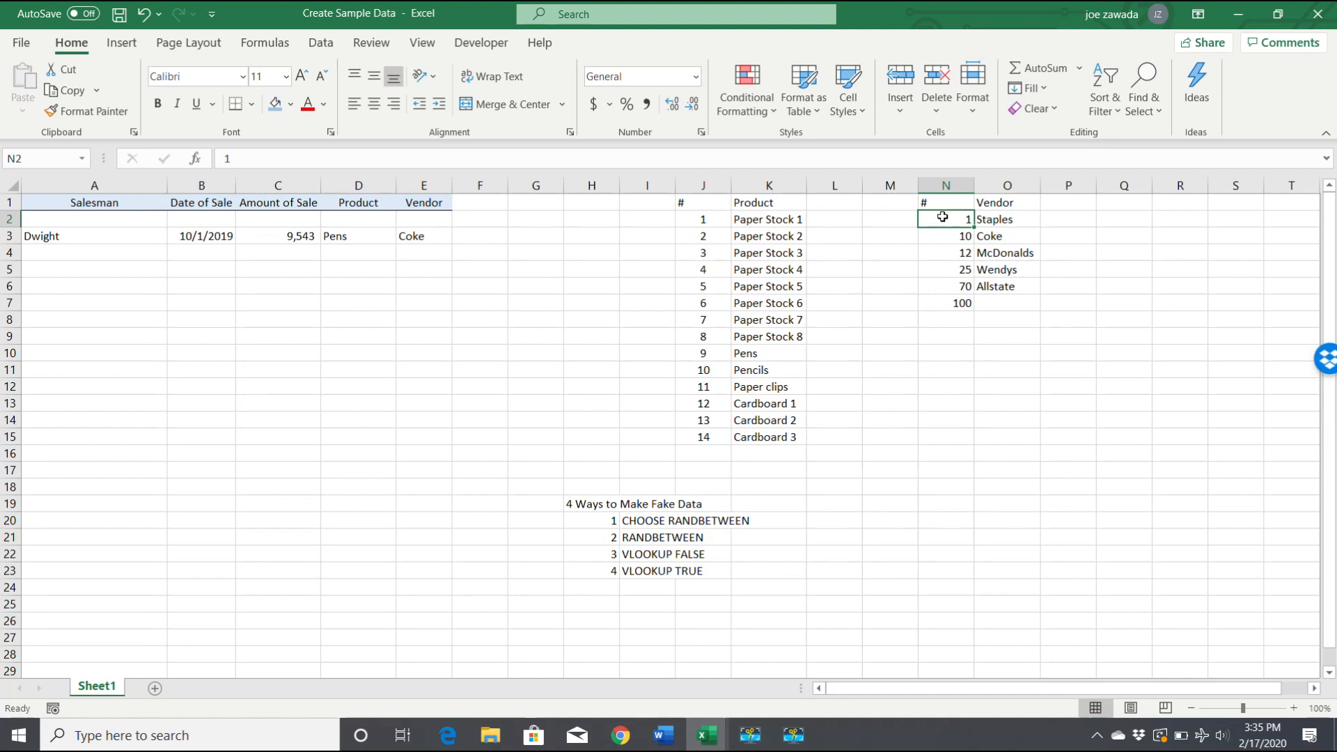
pyautogui.click(948, 238)
pyautogui.click(1013, 237)
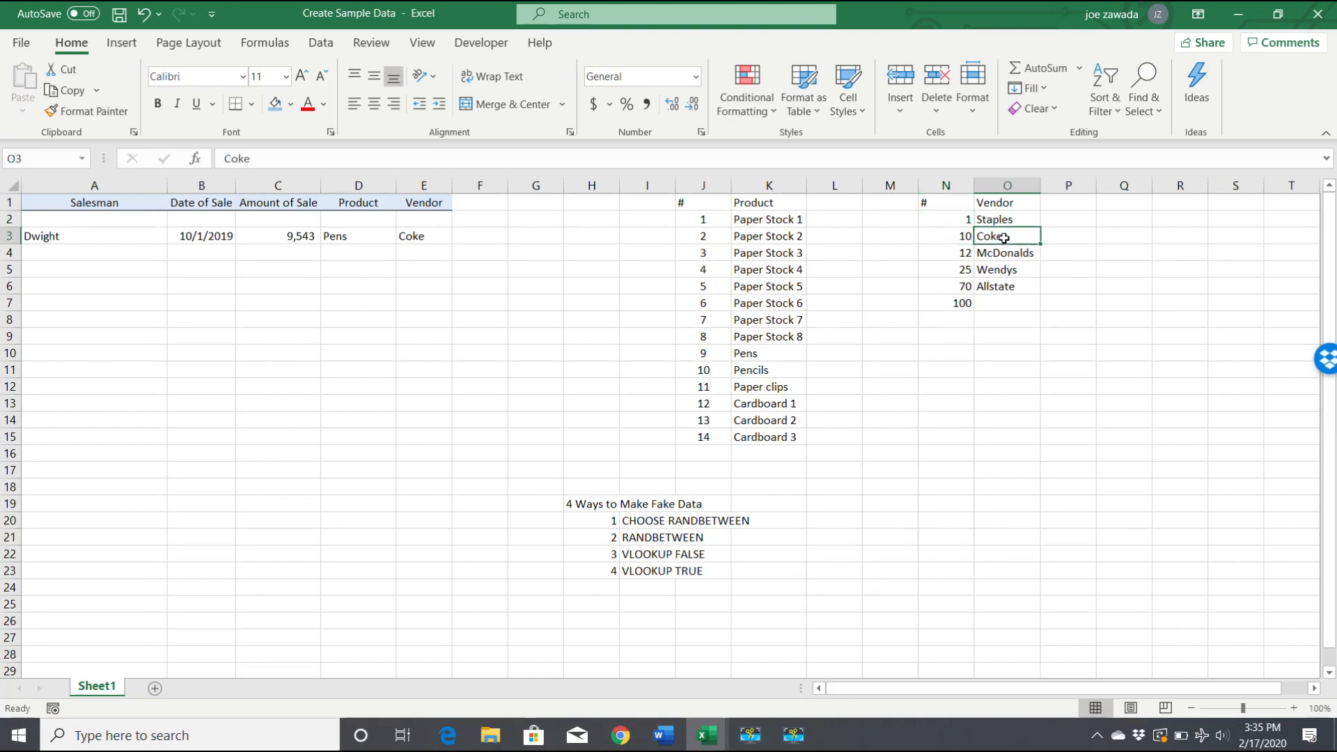
pyautogui.click(960, 237)
pyautogui.click(947, 260)
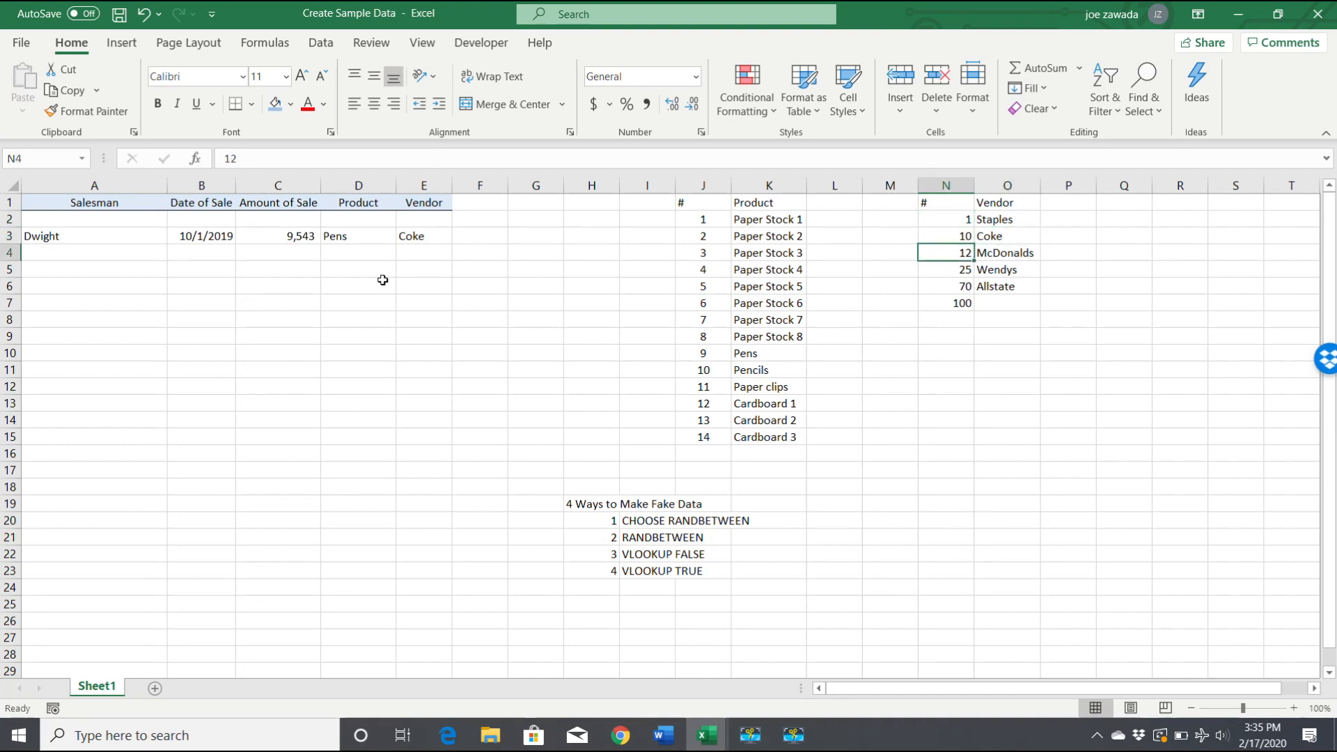
# Step: Try 63 as the column index of the vendor VLOOKUP in E3
pyautogui.click(426, 236)
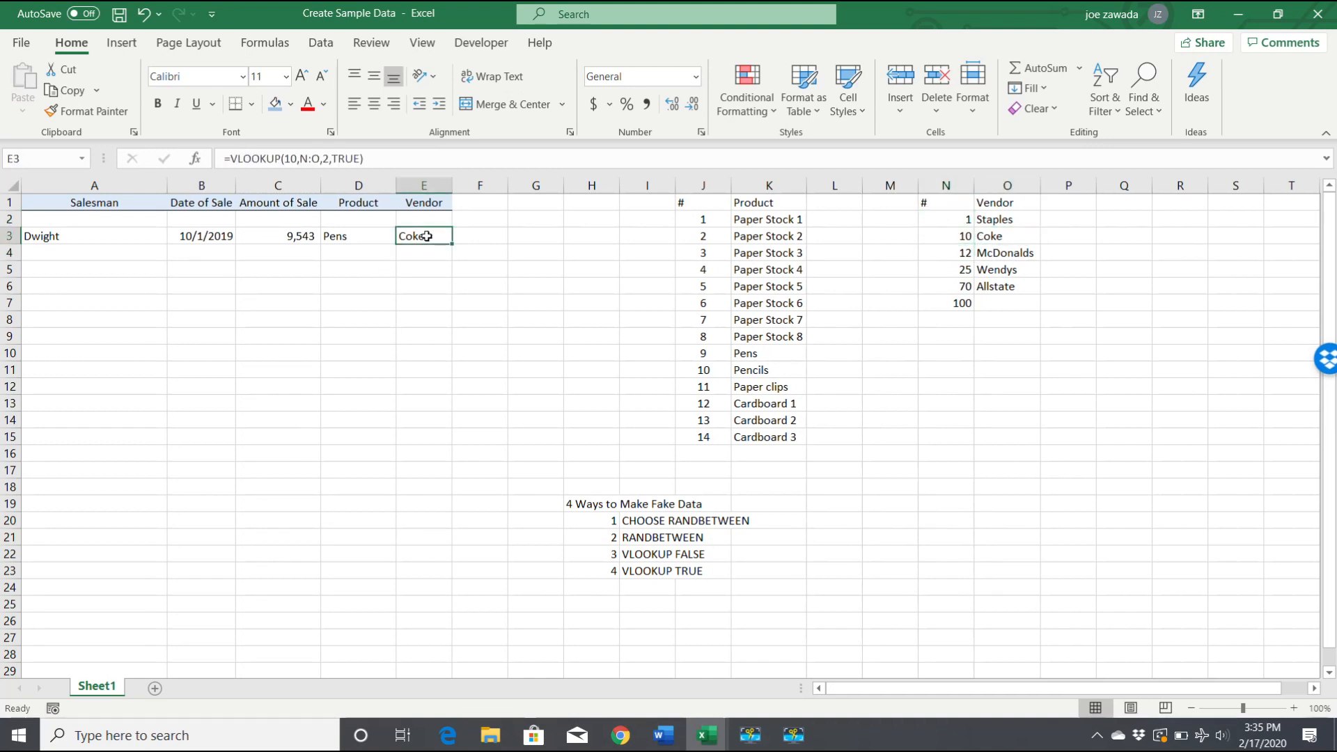
pyautogui.click(325, 158)
pyautogui.press('BackSpace')
pyautogui.write('3')
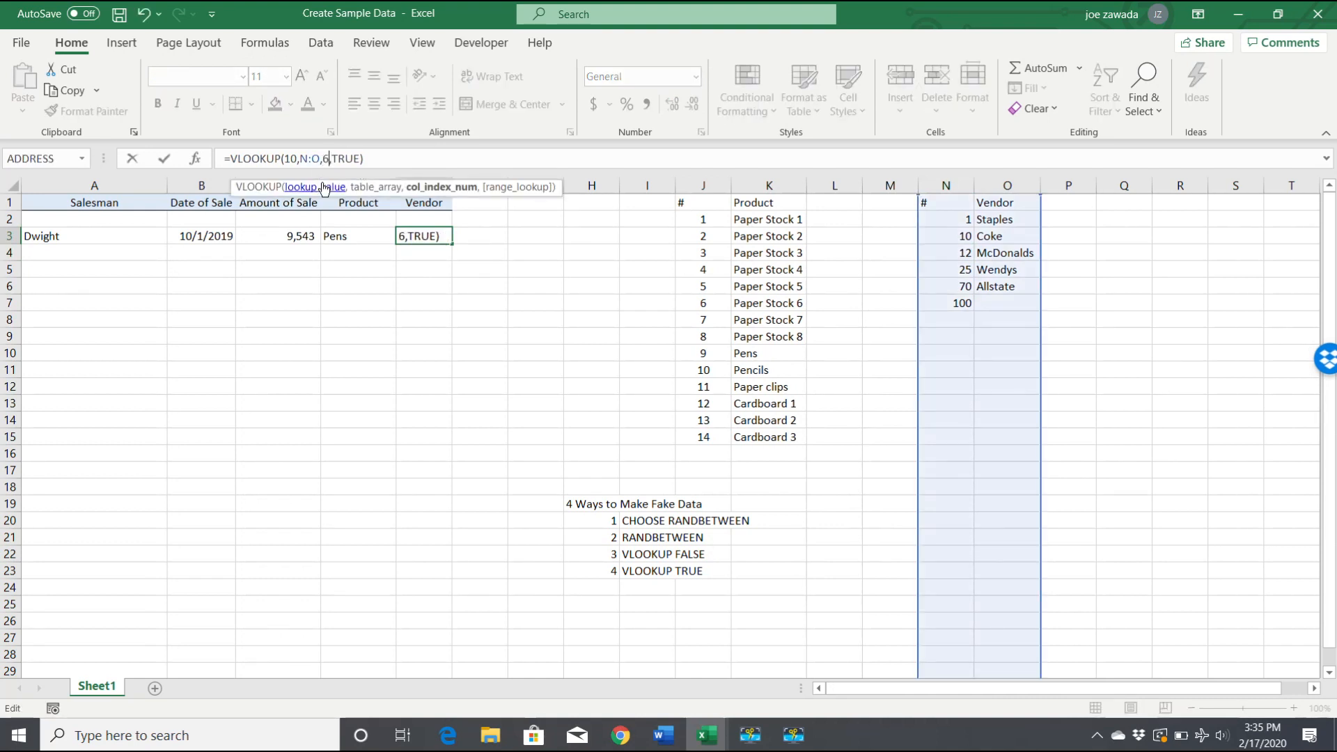
pyautogui.press('Return')
pyautogui.press('Up')
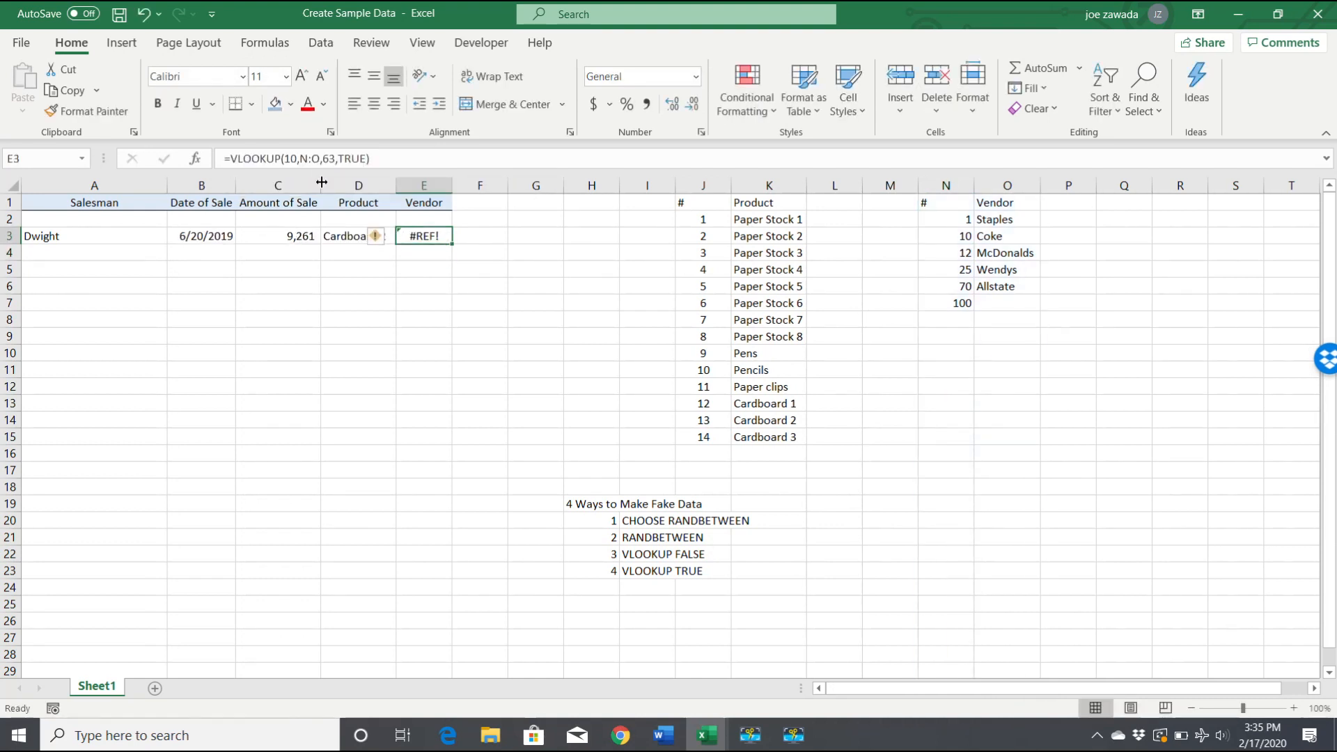
# Step: Set the column index of the vendor VLOOKUP in E3 back to 2 and its lookup value to 63
pyautogui.click(335, 159)
pyautogui.press('BackSpace')
pyautogui.write('2')
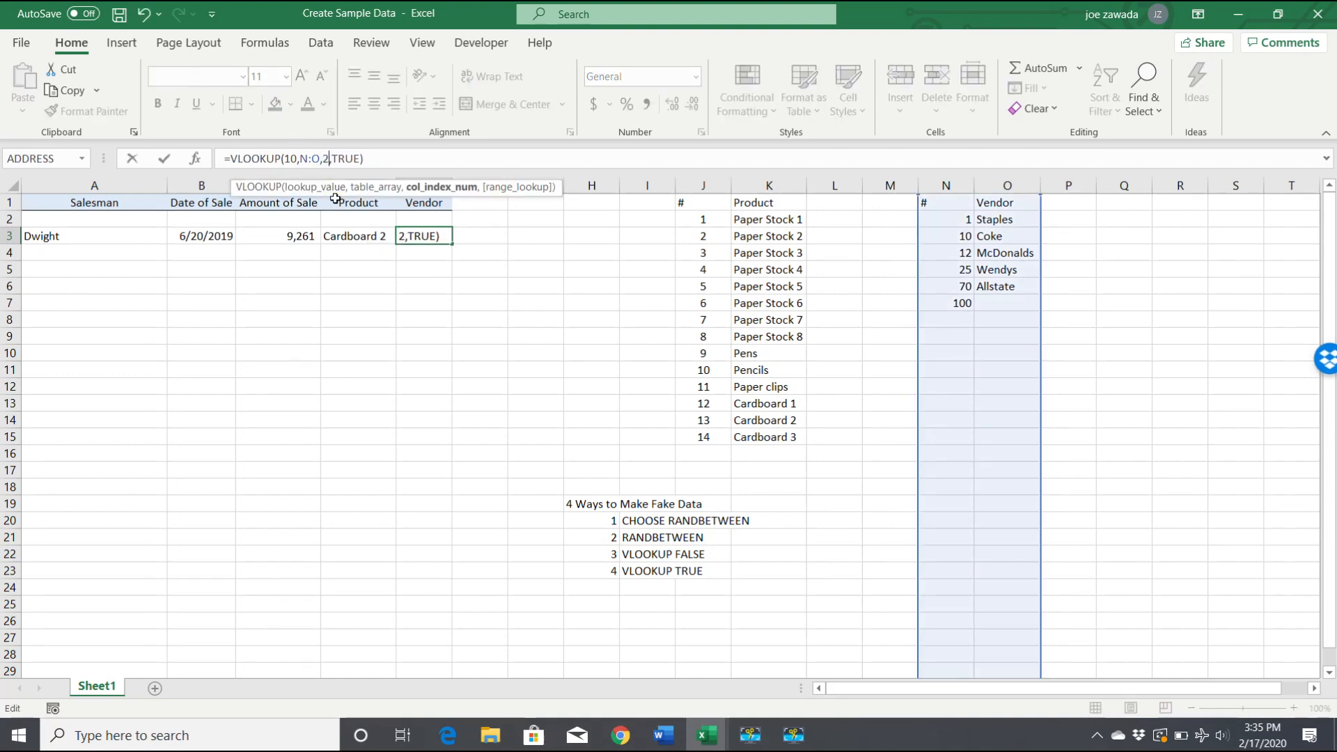
pyautogui.click(296, 160)
pyautogui.press('BackSpace')
pyautogui.press('BackSpace')
pyautogui.write('63')
pyautogui.press('Return')
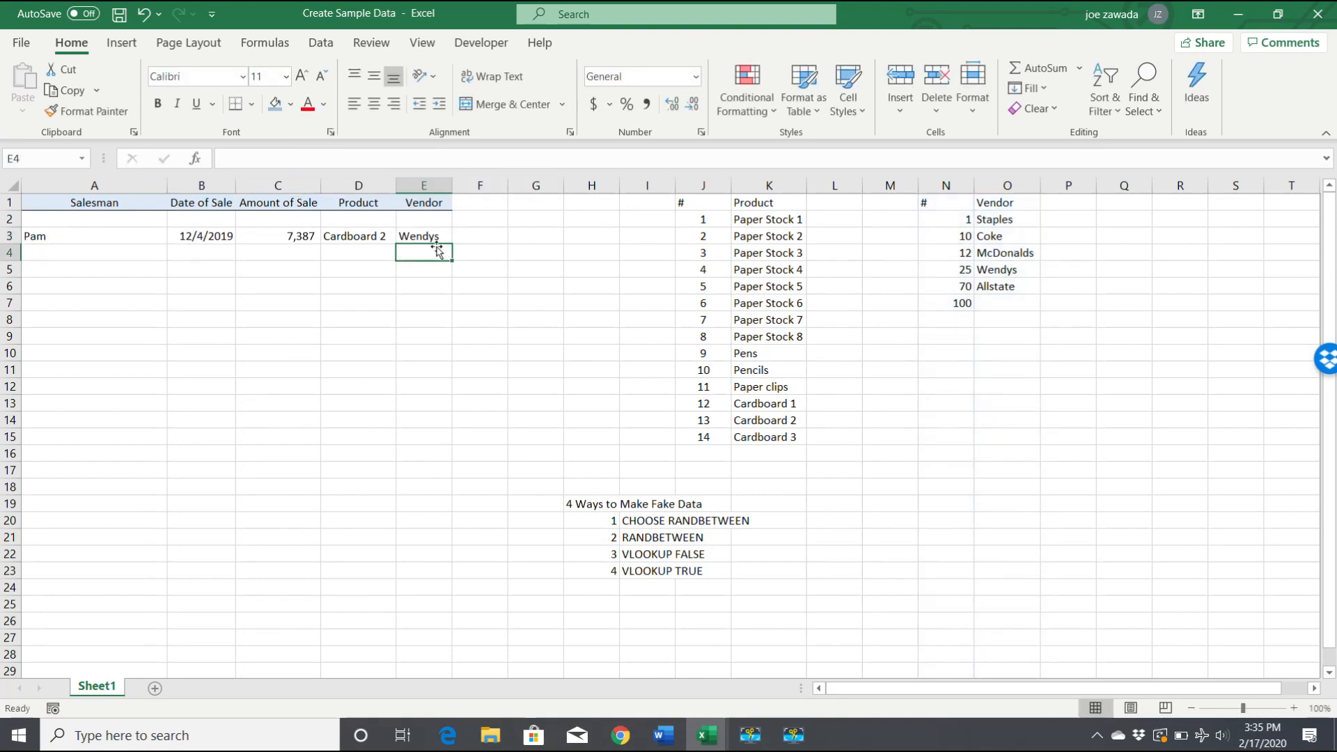
# Step: Replace the lookup value of the vendor VLOOKUP in E3 with RANDBETWEEN(1,99)
pyautogui.click(439, 236)
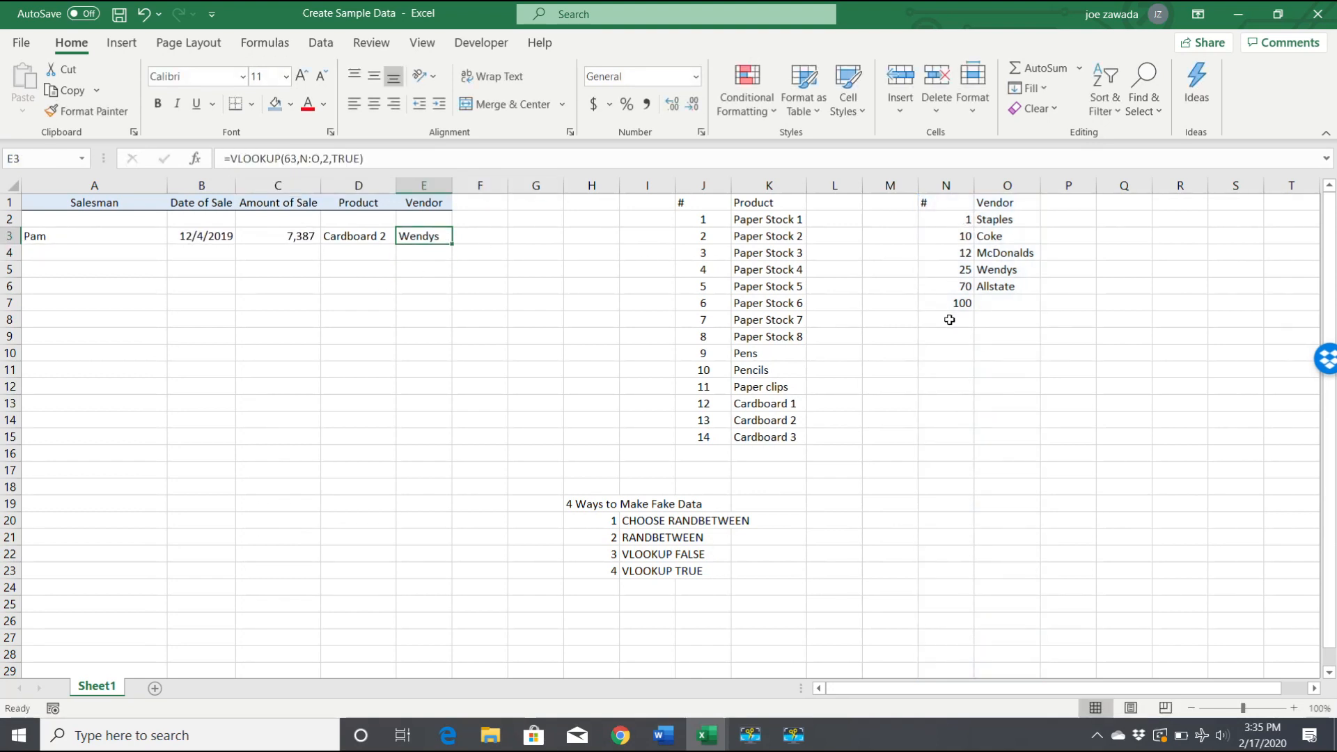
pyautogui.click(296, 159)
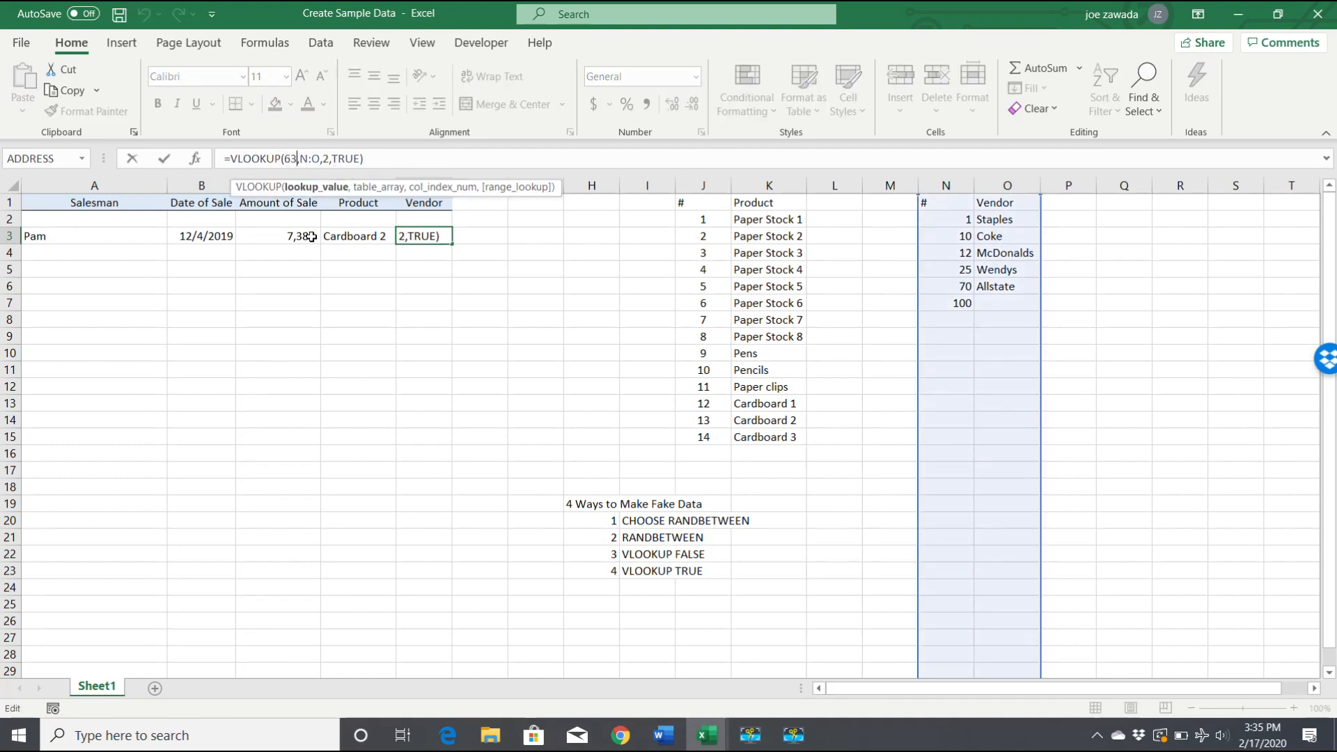
pyautogui.press('BackSpace')
pyautogui.press('BackSpace')
pyautogui.write('randbetw')
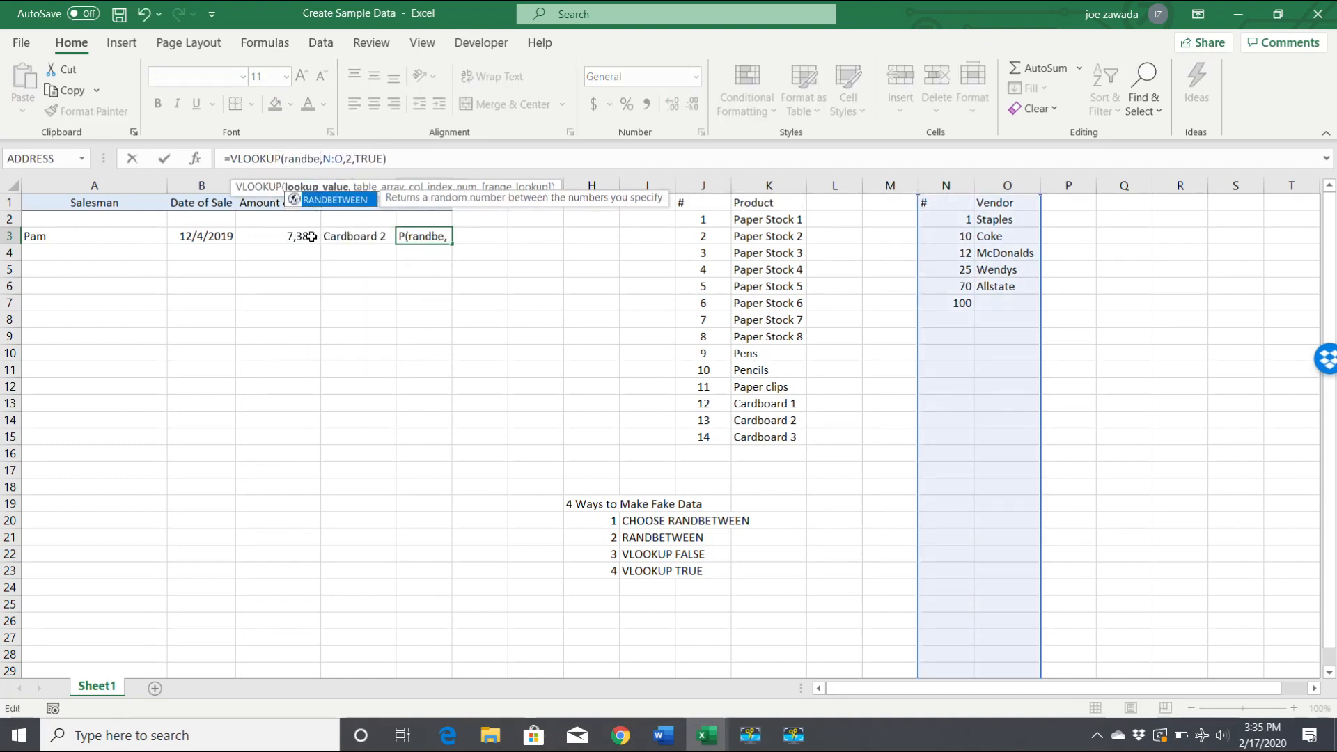
pyautogui.write('een(1')
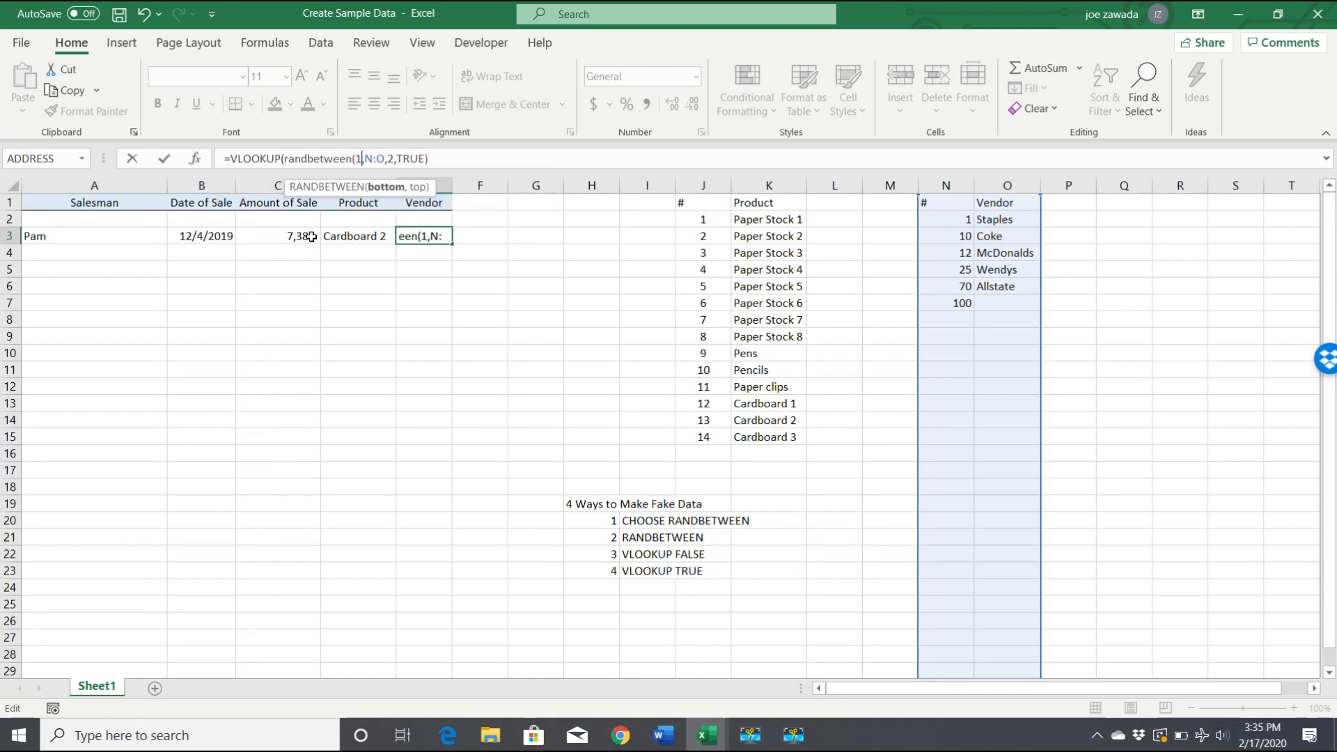
pyautogui.write(',99')
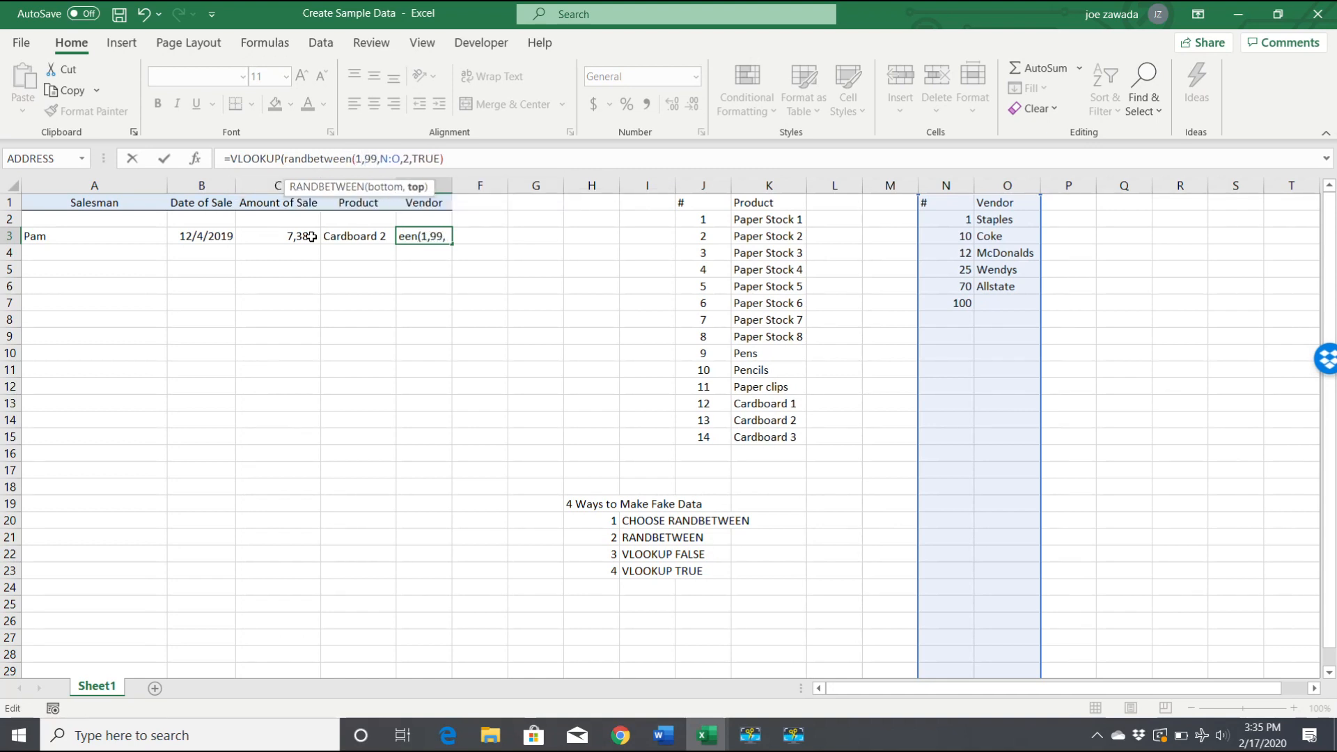
pyautogui.write(')')
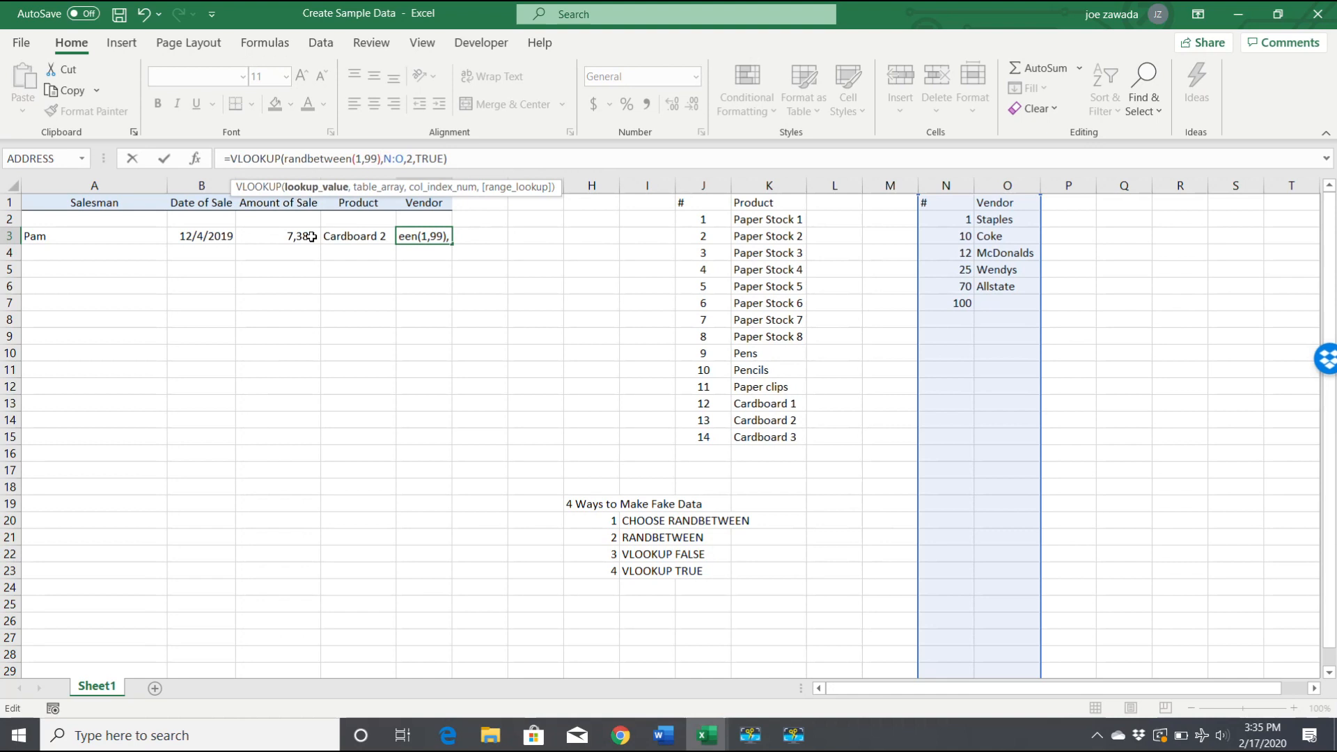
pyautogui.press('Return')
# Step: Recalculate the sheet several times to check the random values in row 3
pyautogui.click(474, 319)
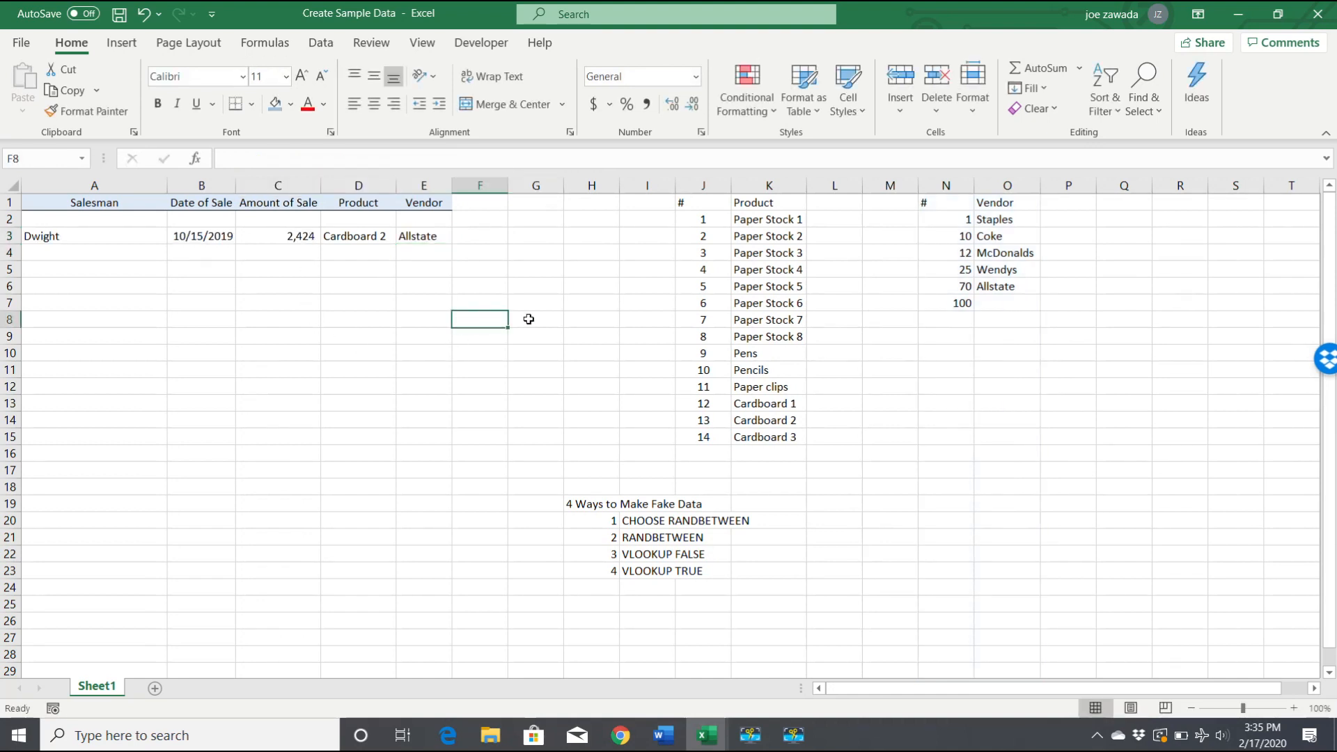
pyautogui.press('F9')
pyautogui.press('F9')
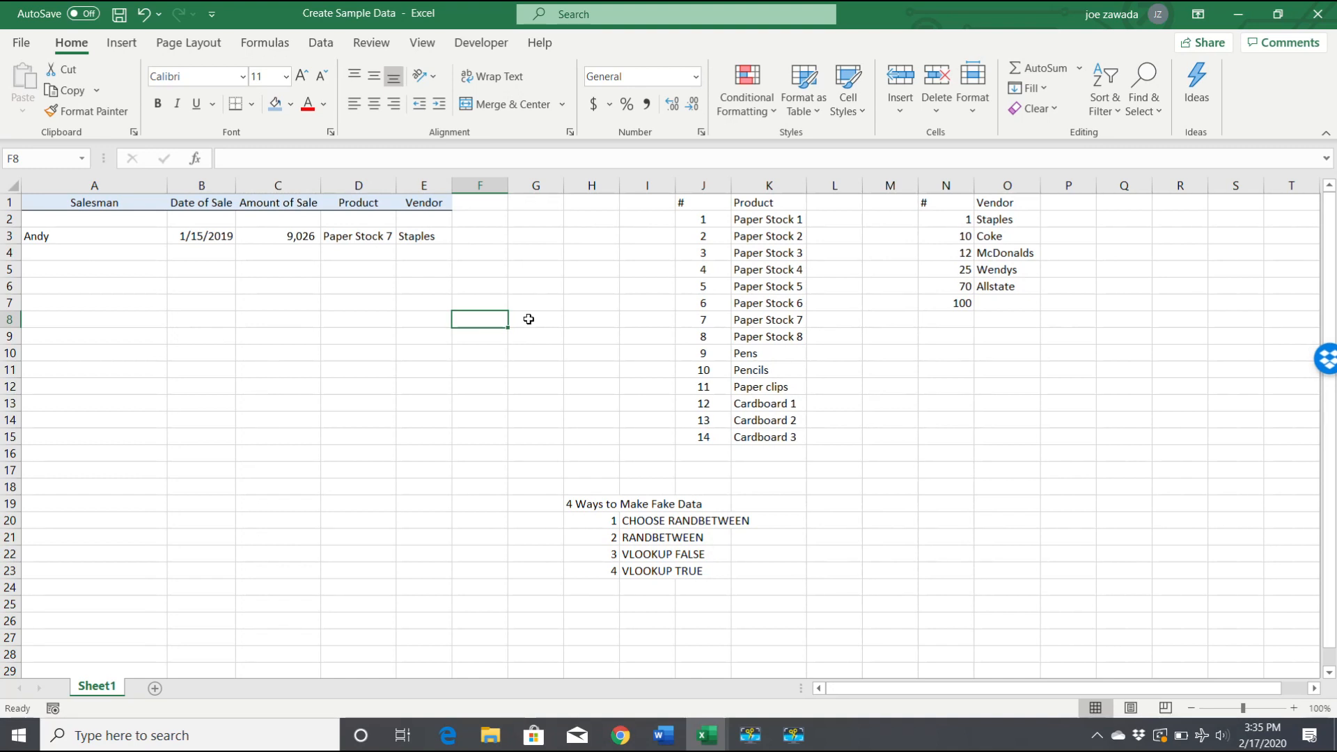
pyautogui.press('F9')
pyautogui.press('F9')
pyautogui.click(219, 266)
pyautogui.click(403, 273)
pyautogui.click(495, 269)
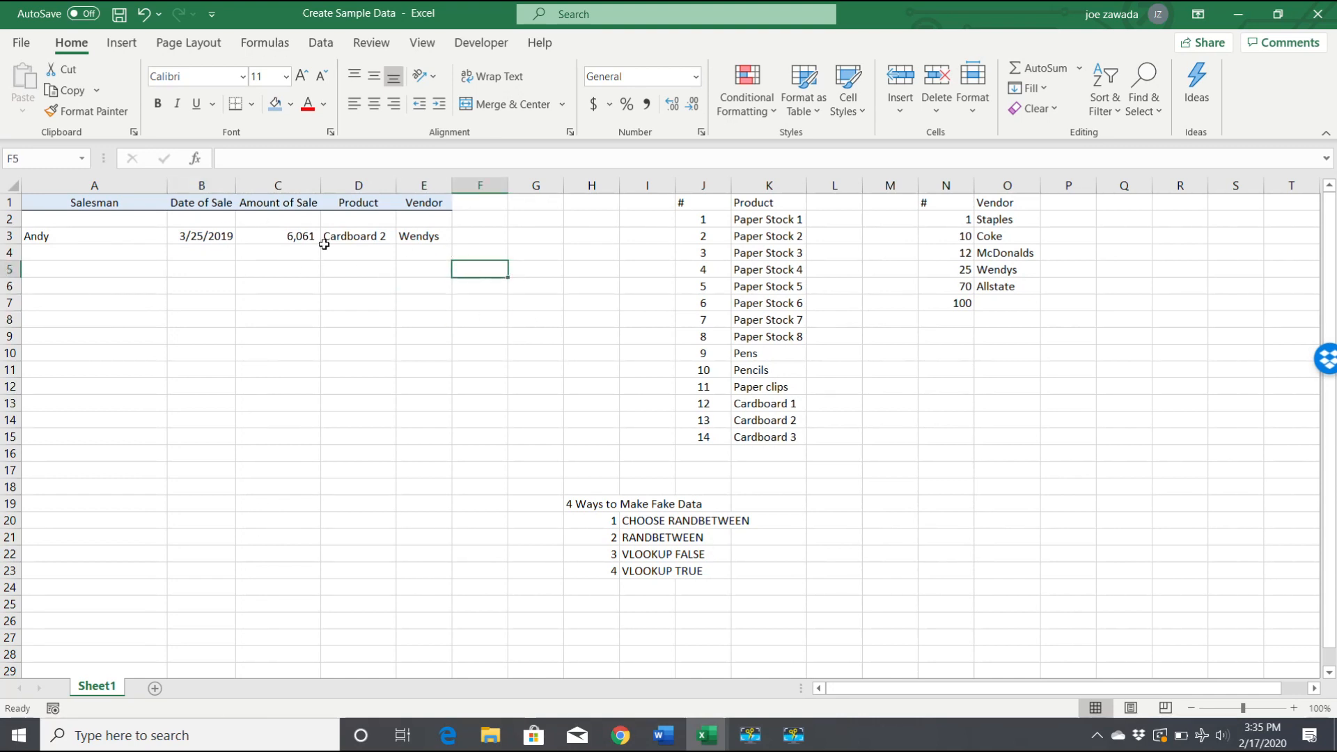
# Step: Extend the row 3 formulas in columns A to E up into row 2 and down through row 716
pyautogui.moveTo(78, 236); pyautogui.dragTo(451, 212)
pyautogui.moveTo(120, 236); pyautogui.dragTo(421, 237)
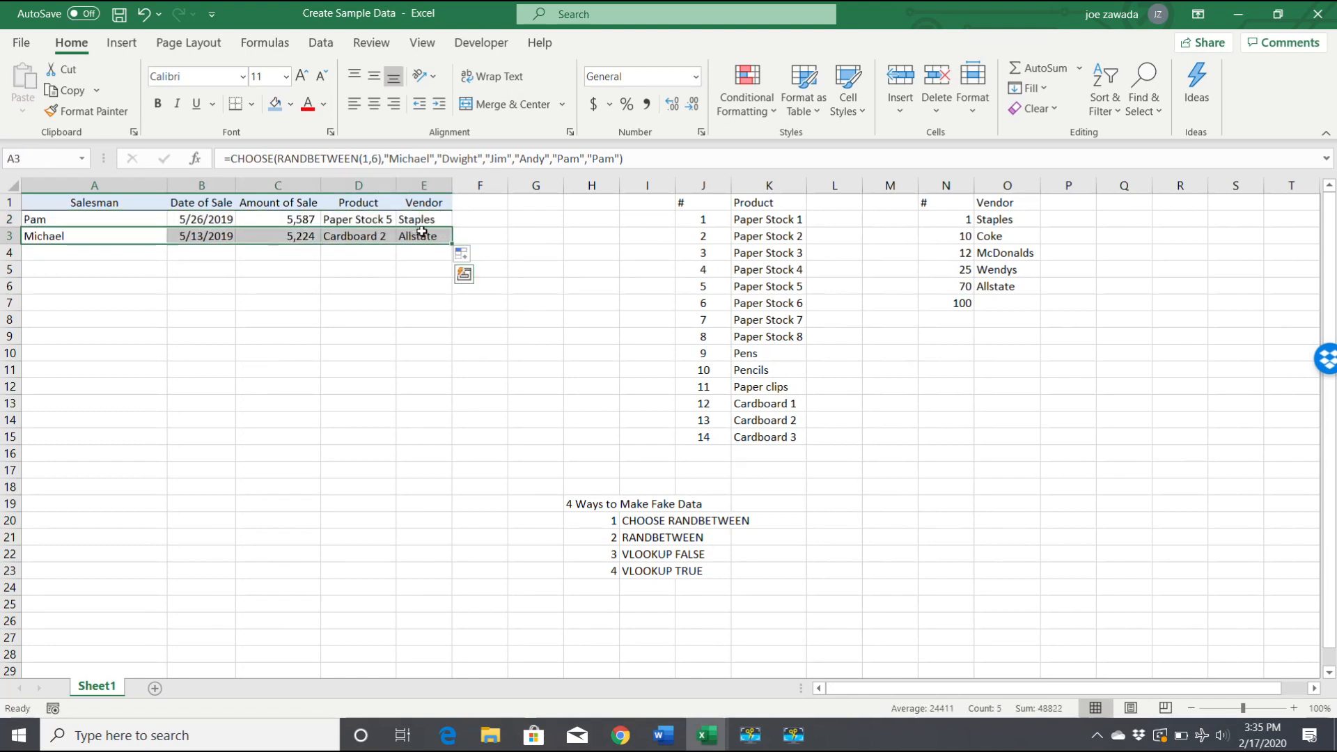
pyautogui.hotkey('ctrl', 'c')
pyautogui.moveTo(128, 257); pyautogui.dragTo(411, 689)
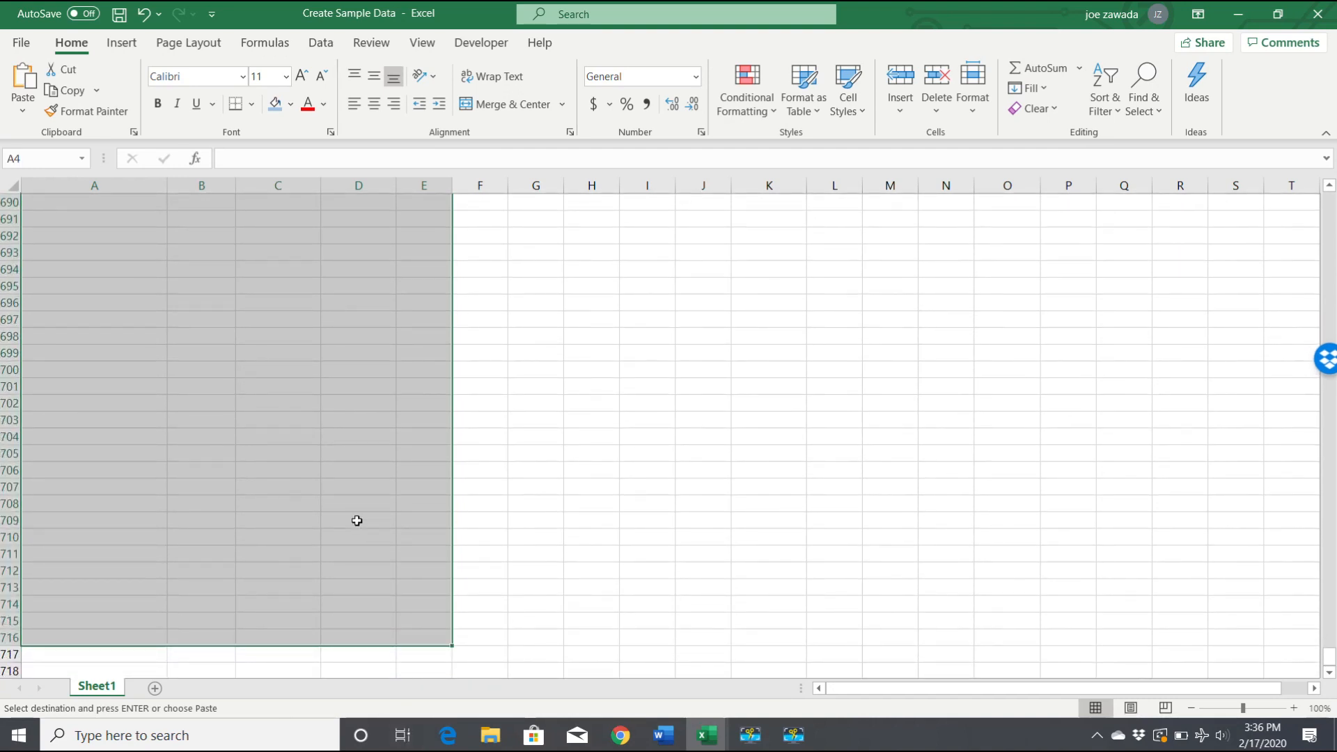
pyautogui.hotkey('ctrl', 'v')
# Step: Look through the generated sales rows and recalculate them to check that the random data changes
pyautogui.click(278, 320)
pyautogui.click(256, 449)
pyautogui.click(69, 471)
pyautogui.click(372, 436)
pyautogui.click(488, 420)
pyautogui.click(387, 403)
pyautogui.press('Escape')
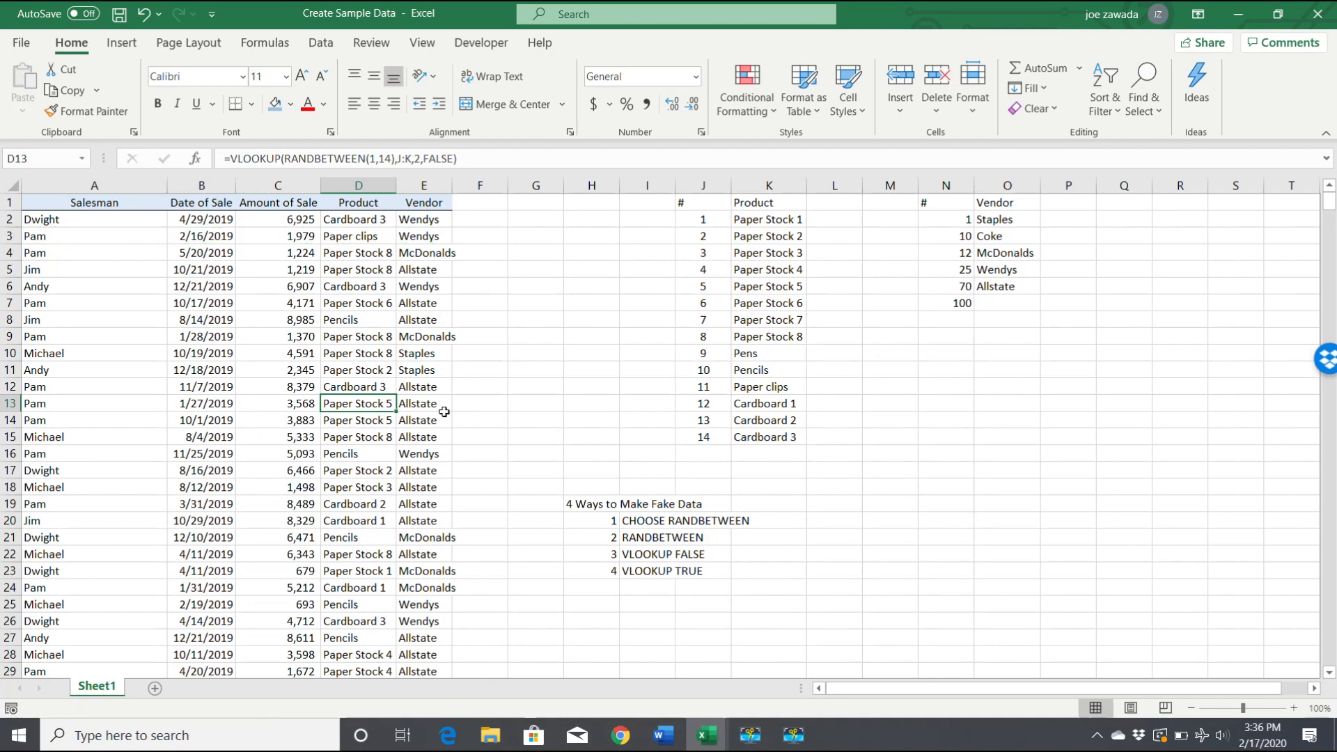
pyautogui.click(1330, 535)
pyautogui.click(1330, 535)
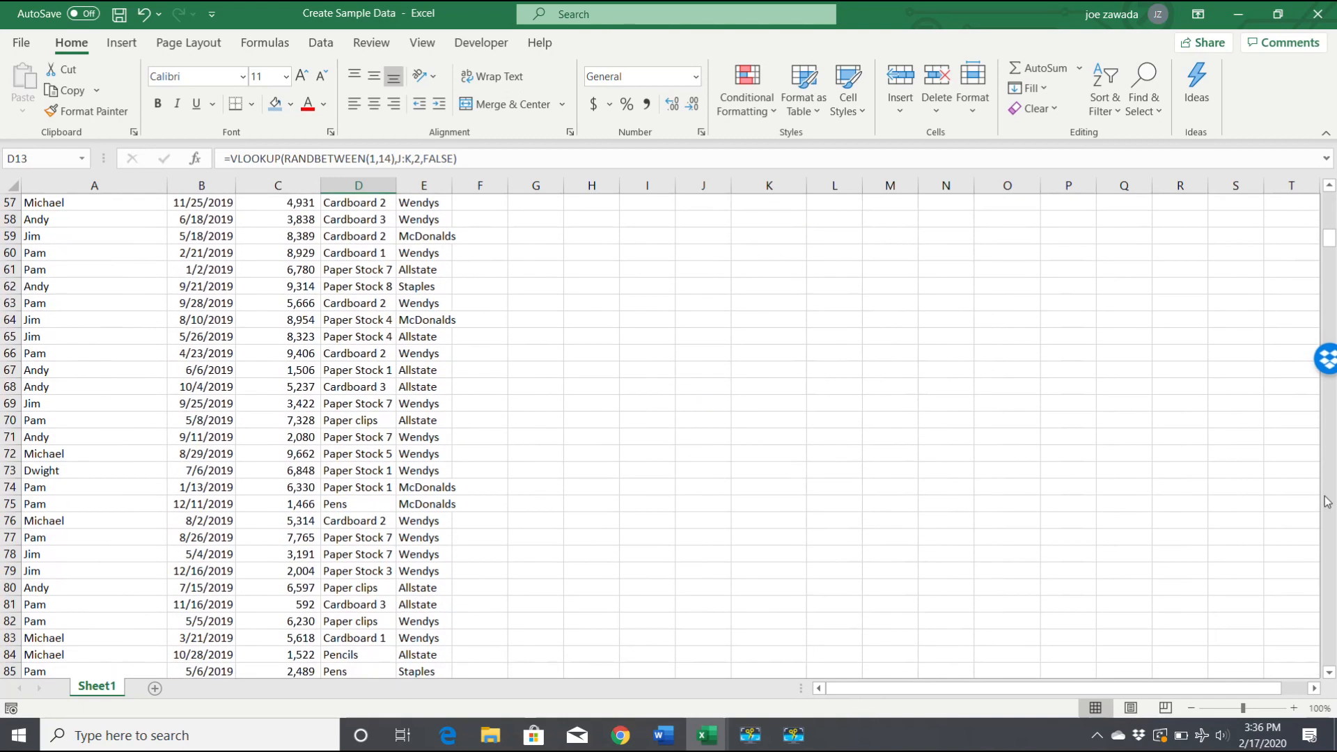
pyautogui.moveTo(1329, 238); pyautogui.dragTo(1329, 199)
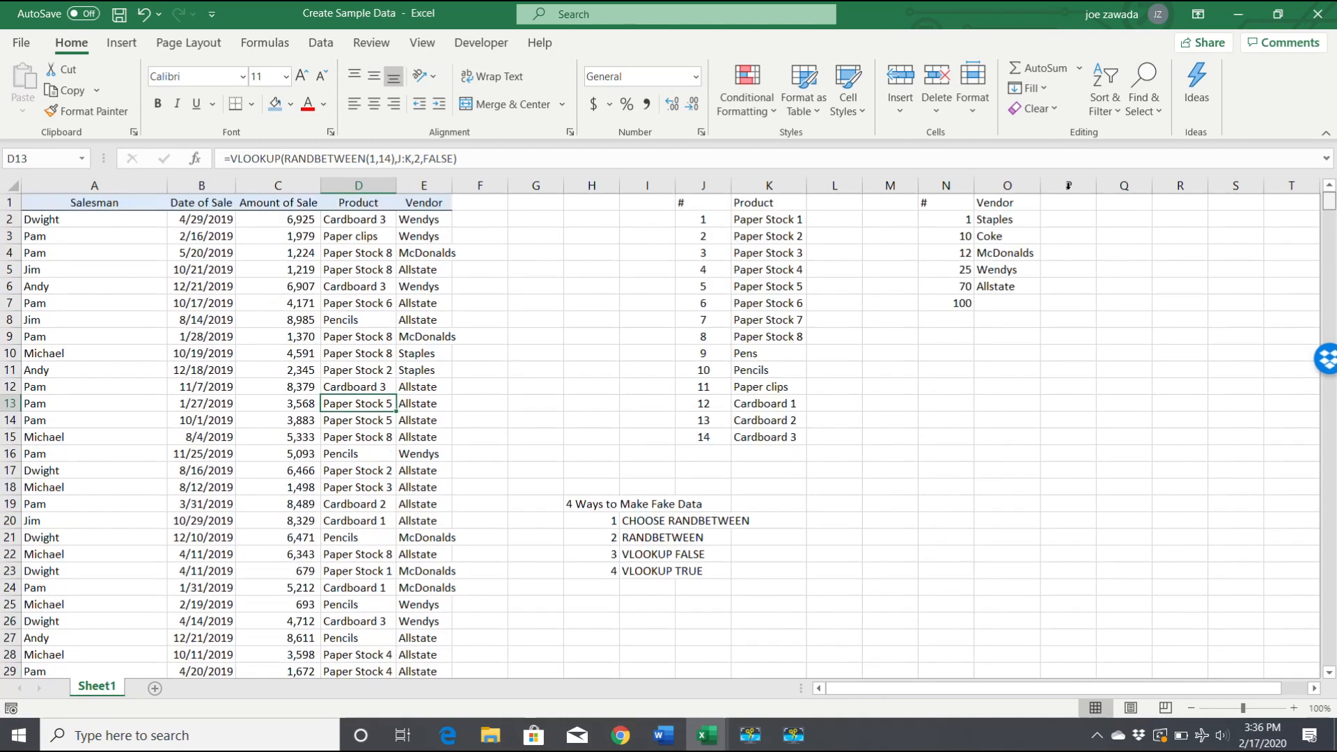
pyautogui.click(521, 282)
pyautogui.press('F9')
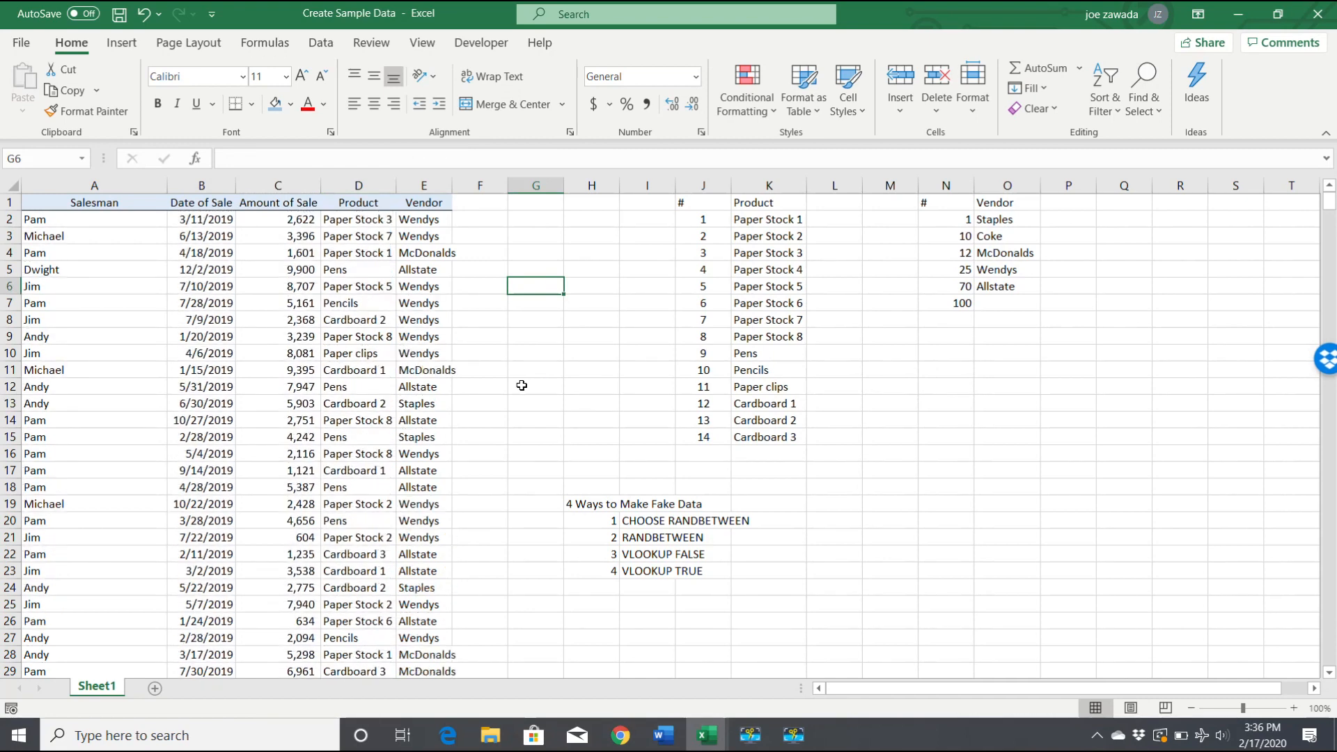
# Step: Copy columns A to E and paste them as values only at A1 of a new sheet
pyautogui.moveTo(94, 186); pyautogui.dragTo(428, 186)
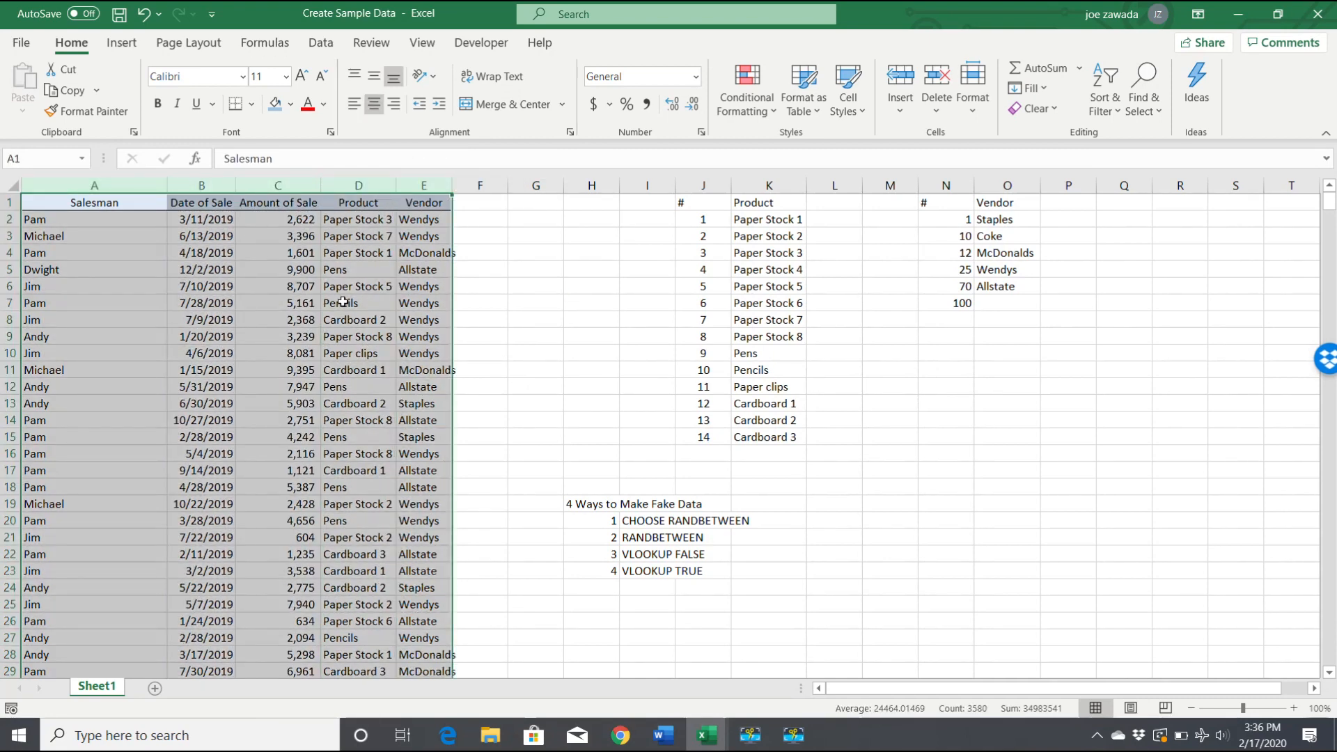
pyautogui.hotkey('ctrl', 'c')
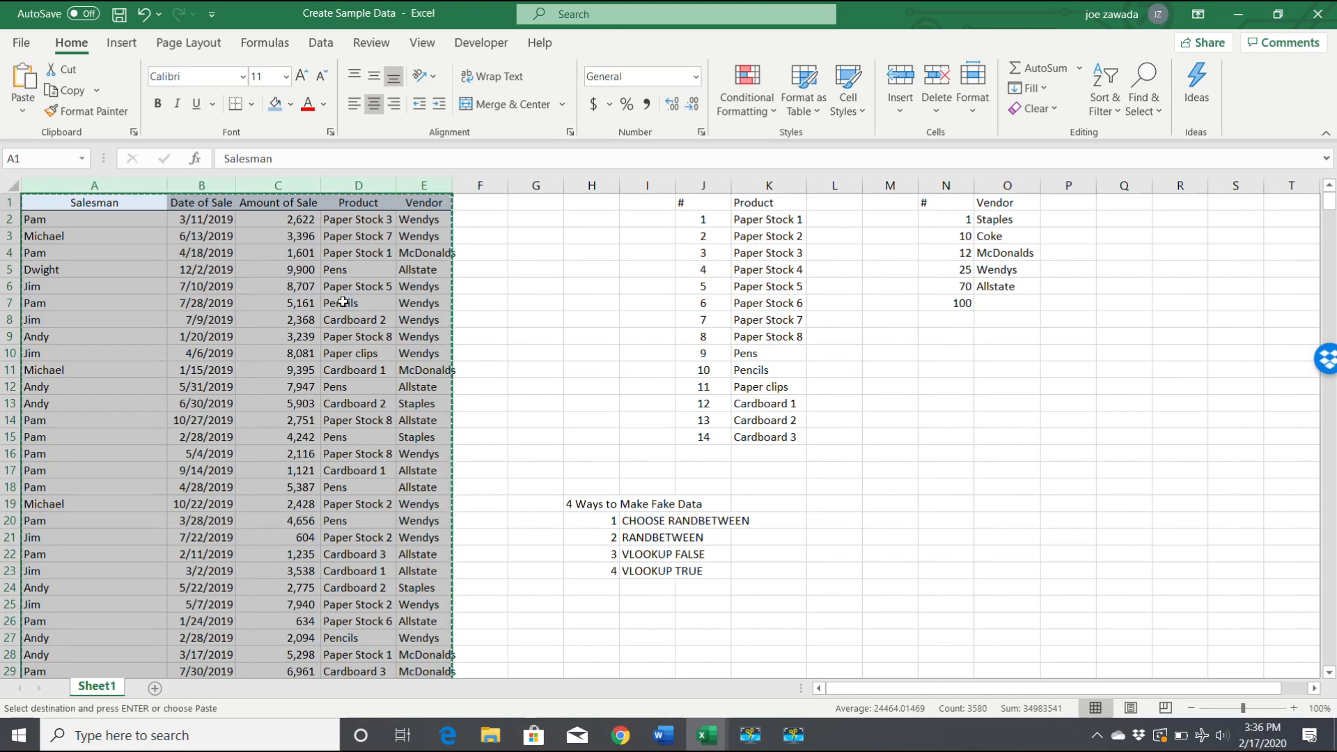
pyautogui.click(154, 688)
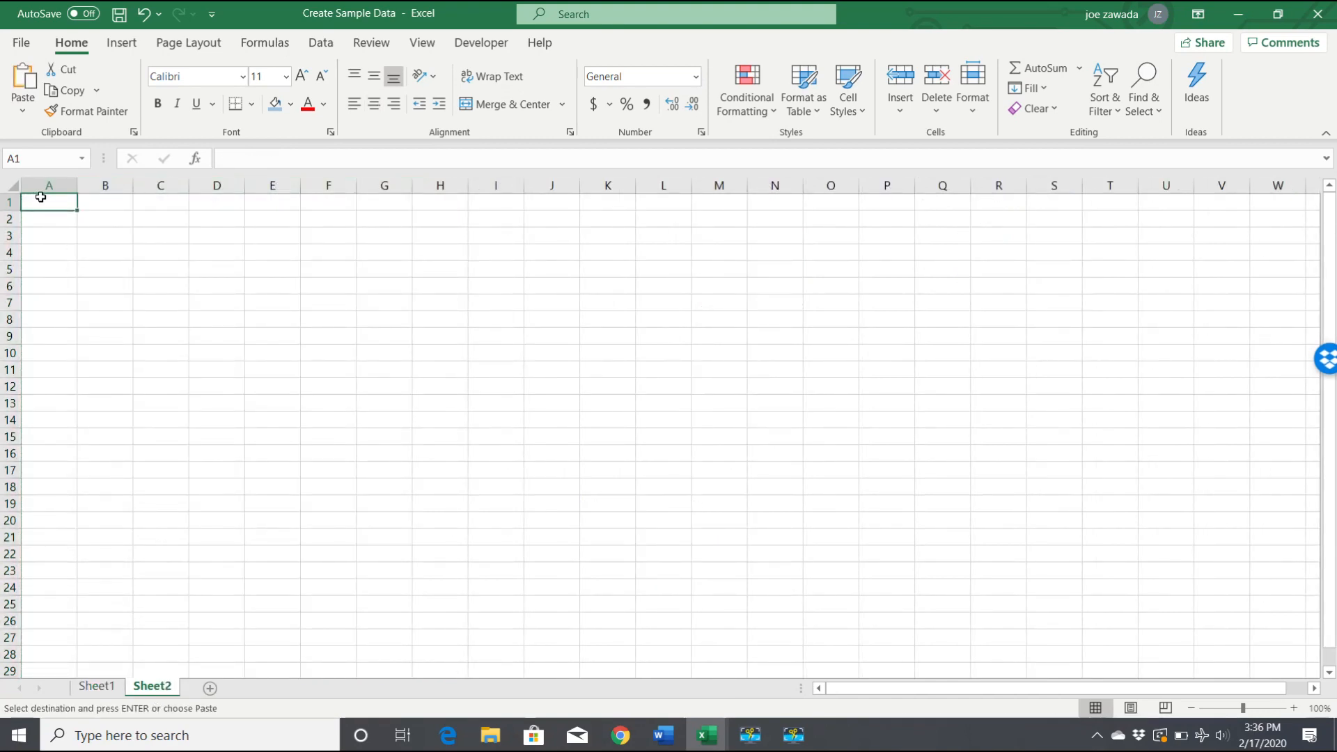
pyautogui.rightClick(40, 197)
pyautogui.click(117, 315)
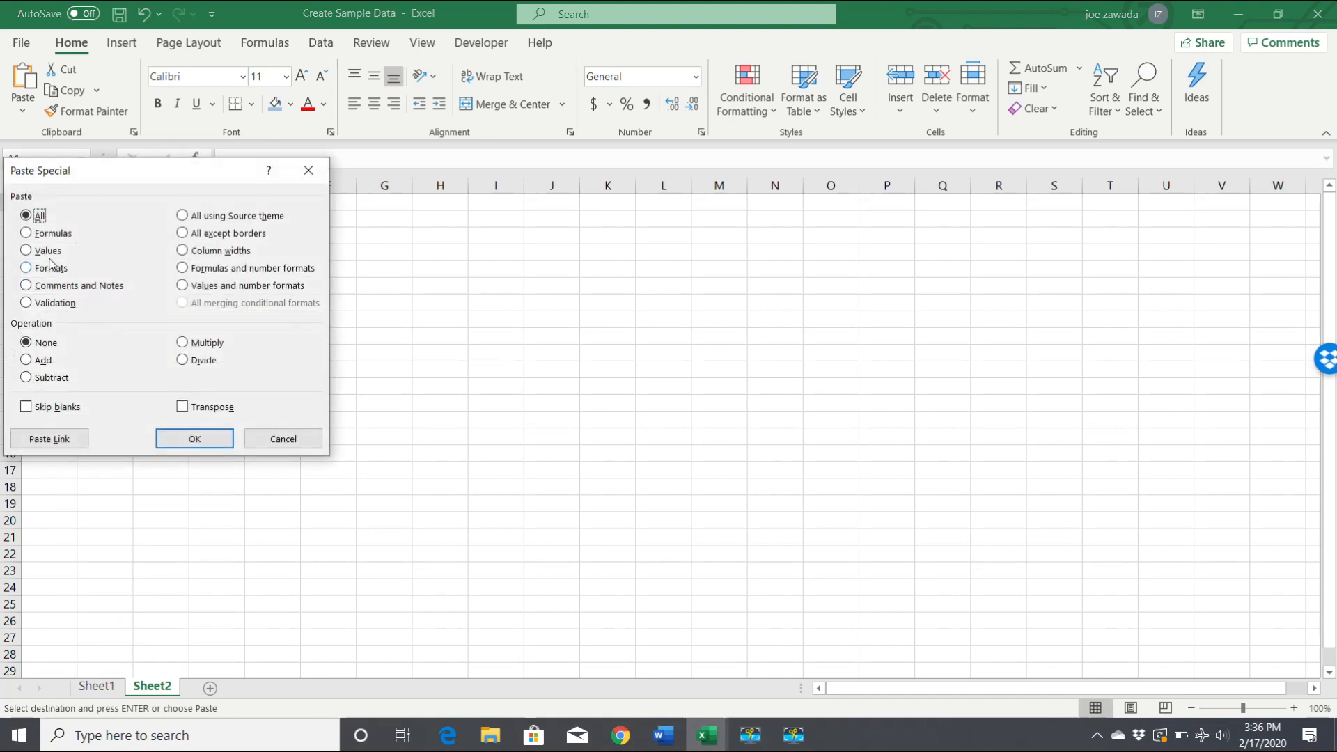
pyautogui.click(45, 250)
pyautogui.click(195, 439)
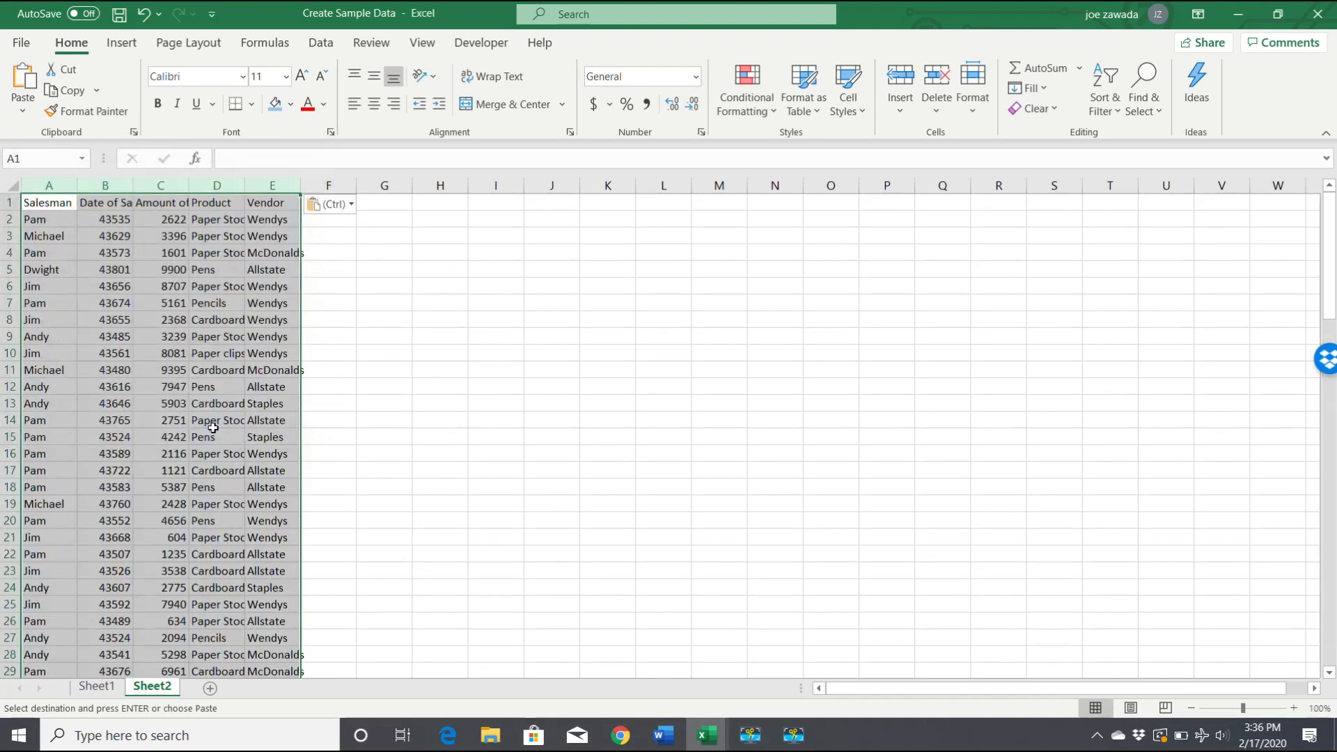
# Step: Autofit the widths of all columns on Sheet2 to their contents
pyautogui.click(13, 186)
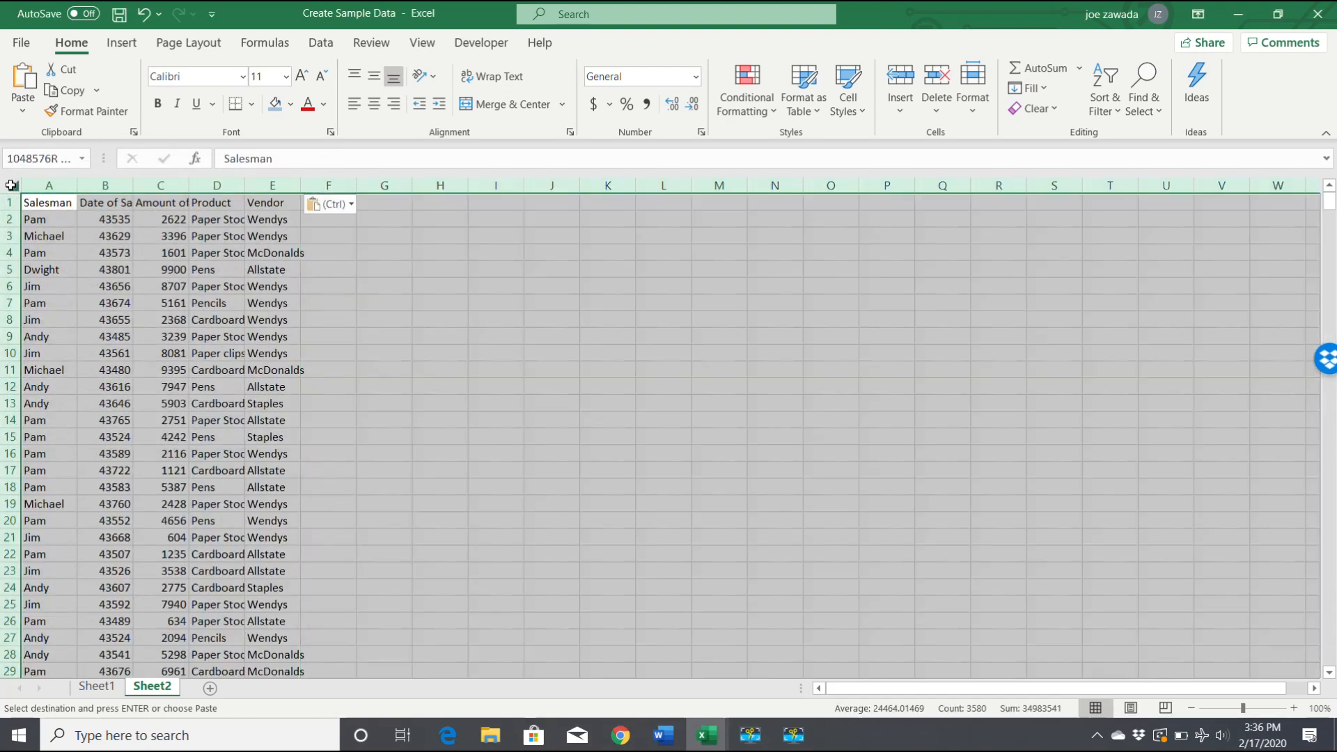
pyautogui.doubleClick(78, 188)
pyautogui.click(239, 319)
pyautogui.click(238, 404)
pyautogui.click(224, 404)
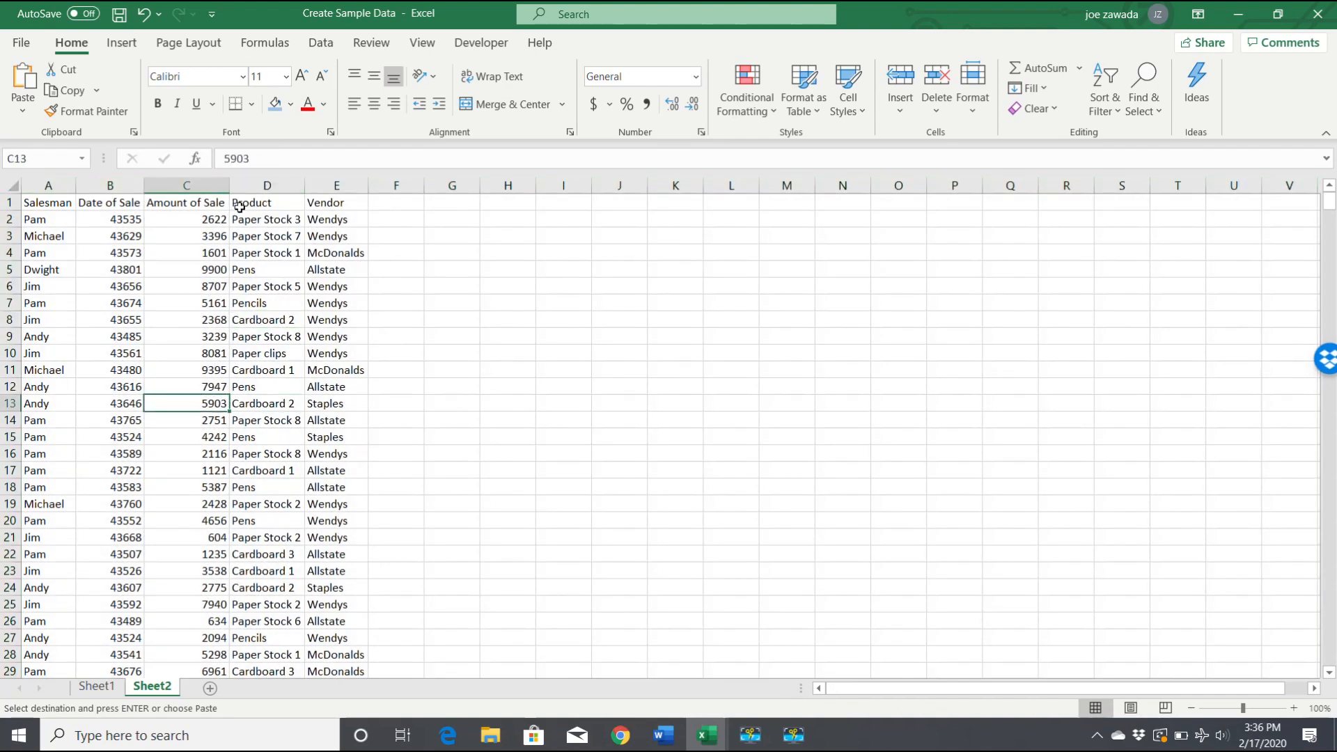
pyautogui.click(265, 370)
pyautogui.click(292, 458)
pyautogui.click(329, 465)
pyautogui.click(321, 336)
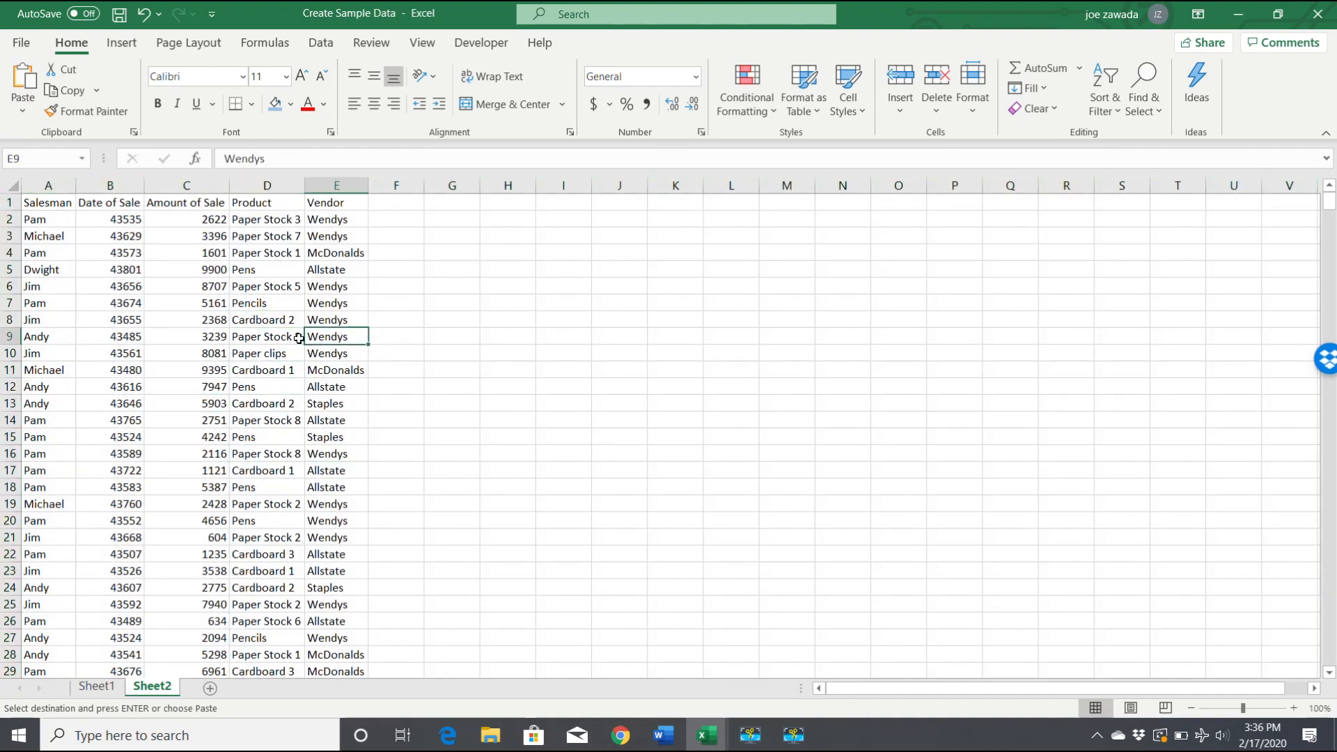
pyautogui.click(282, 339)
pyautogui.click(180, 334)
# Step: Format the Date of Sale column on Sheet2 as Short Date
pyautogui.click(110, 199)
pyautogui.hotkey('ctrl', 'shift', 'Down')
pyautogui.click(697, 77)
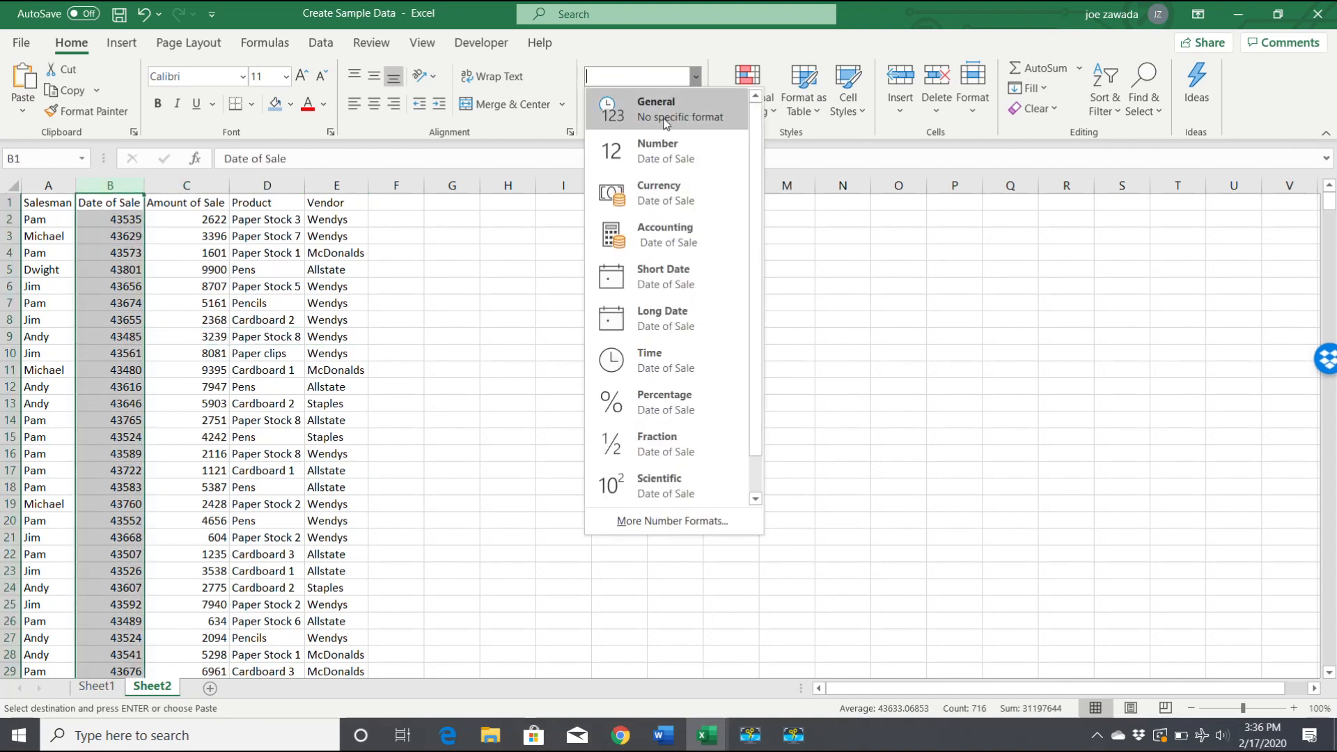
pyautogui.click(641, 263)
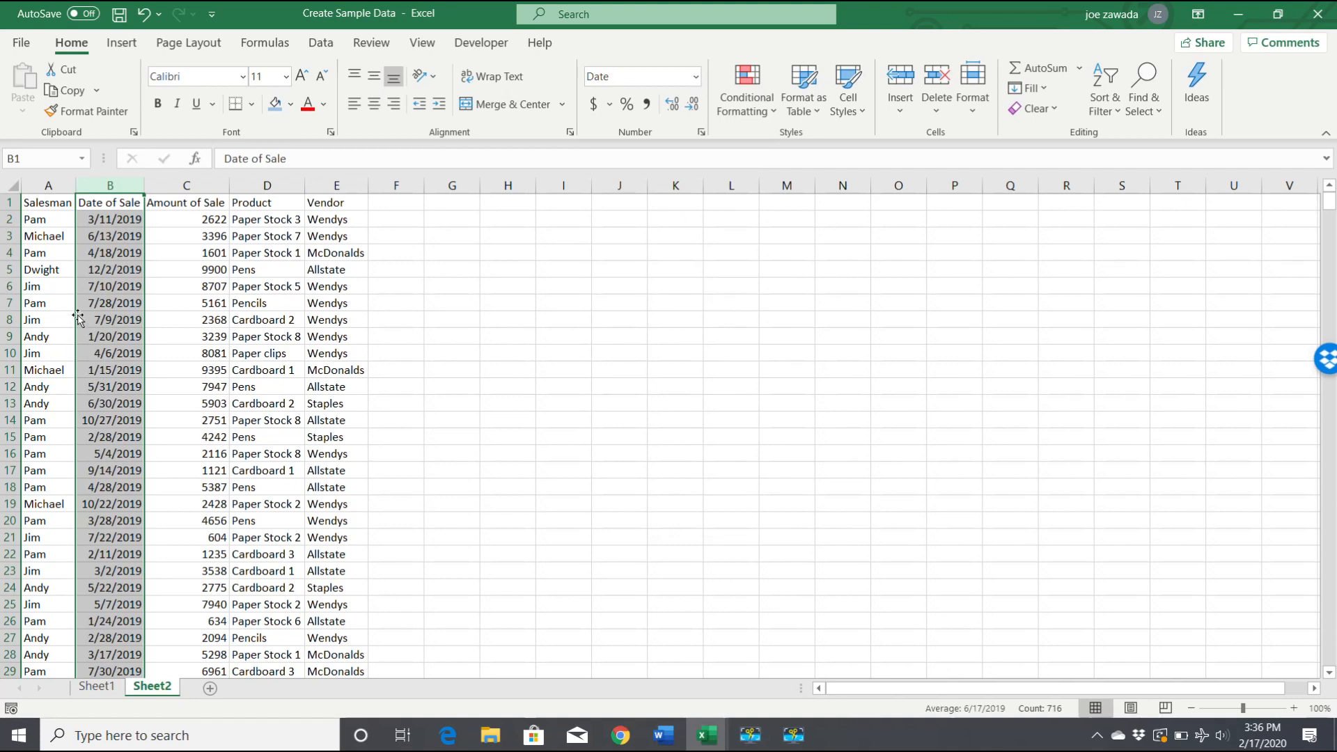
pyautogui.click(46, 301)
pyautogui.click(192, 273)
pyautogui.click(334, 315)
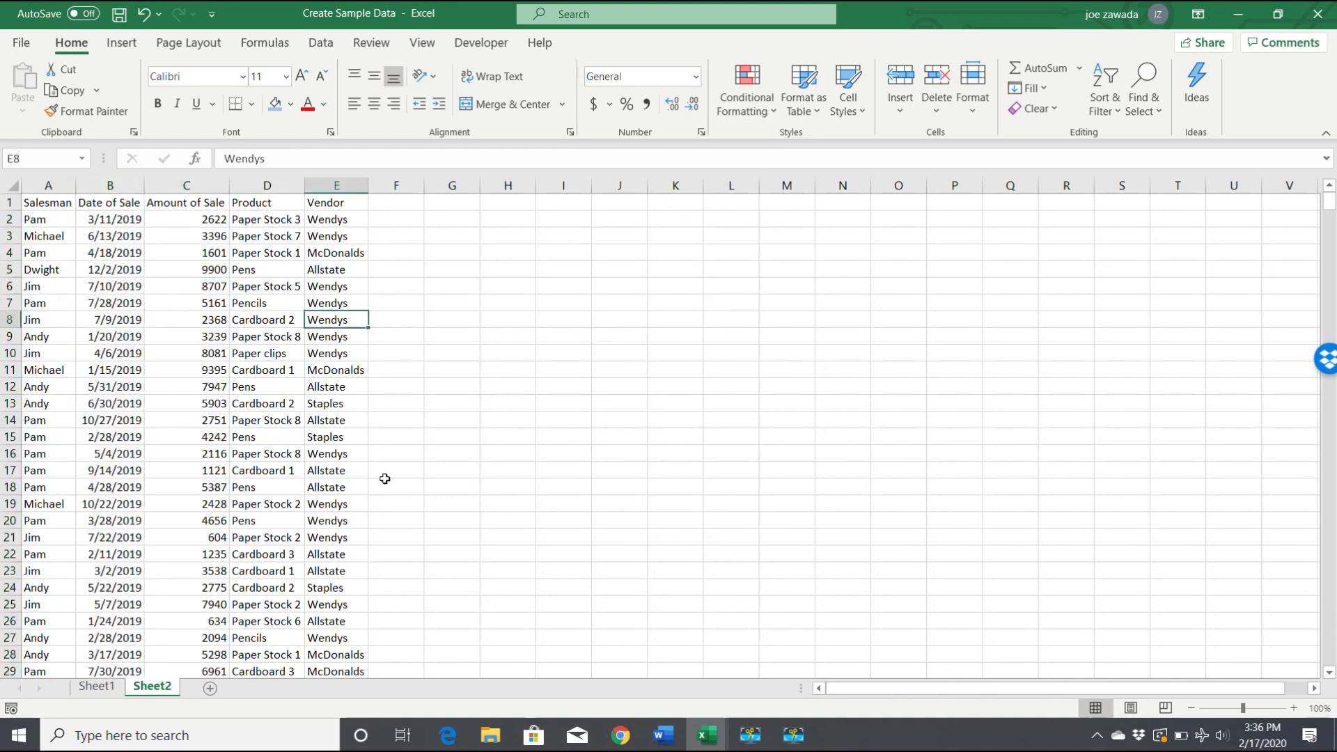
# Step: Return to Sheet1 and examine how the numbers in column N set the spread of the random vendors
pyautogui.click(105, 686)
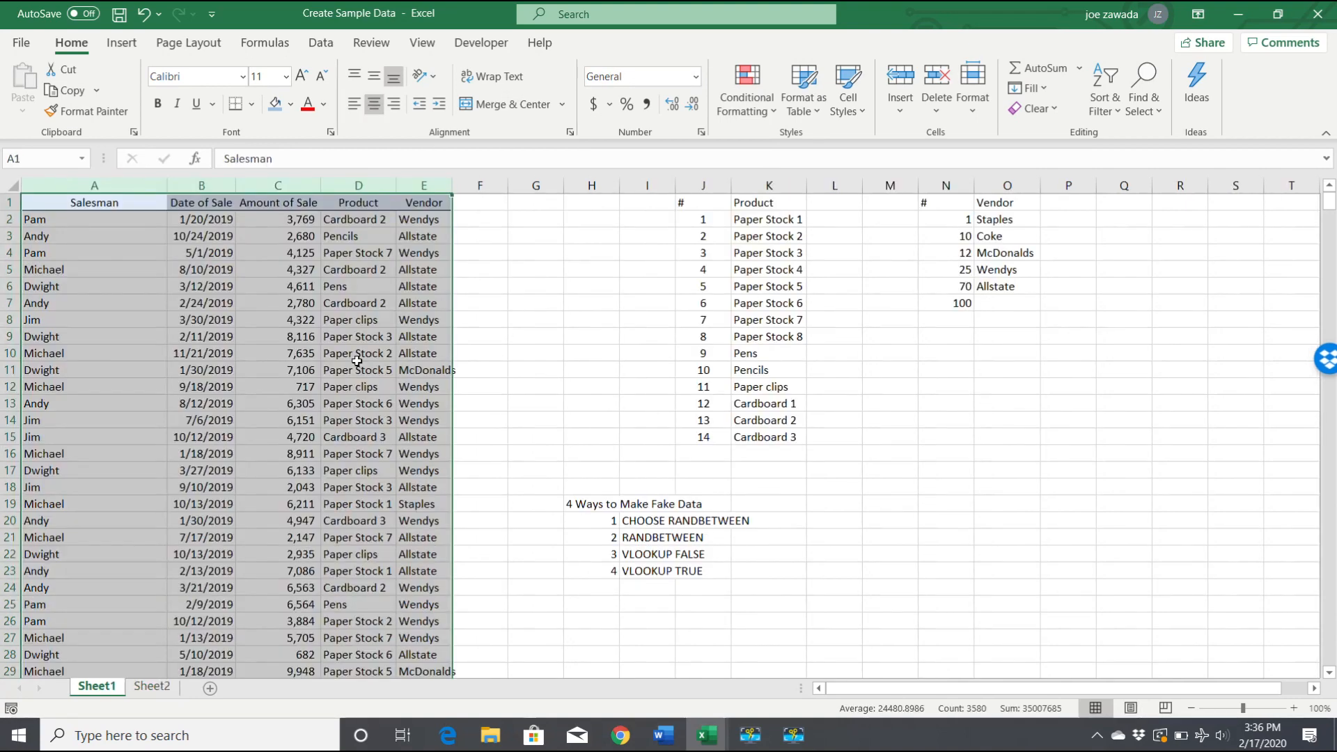
pyautogui.click(336, 356)
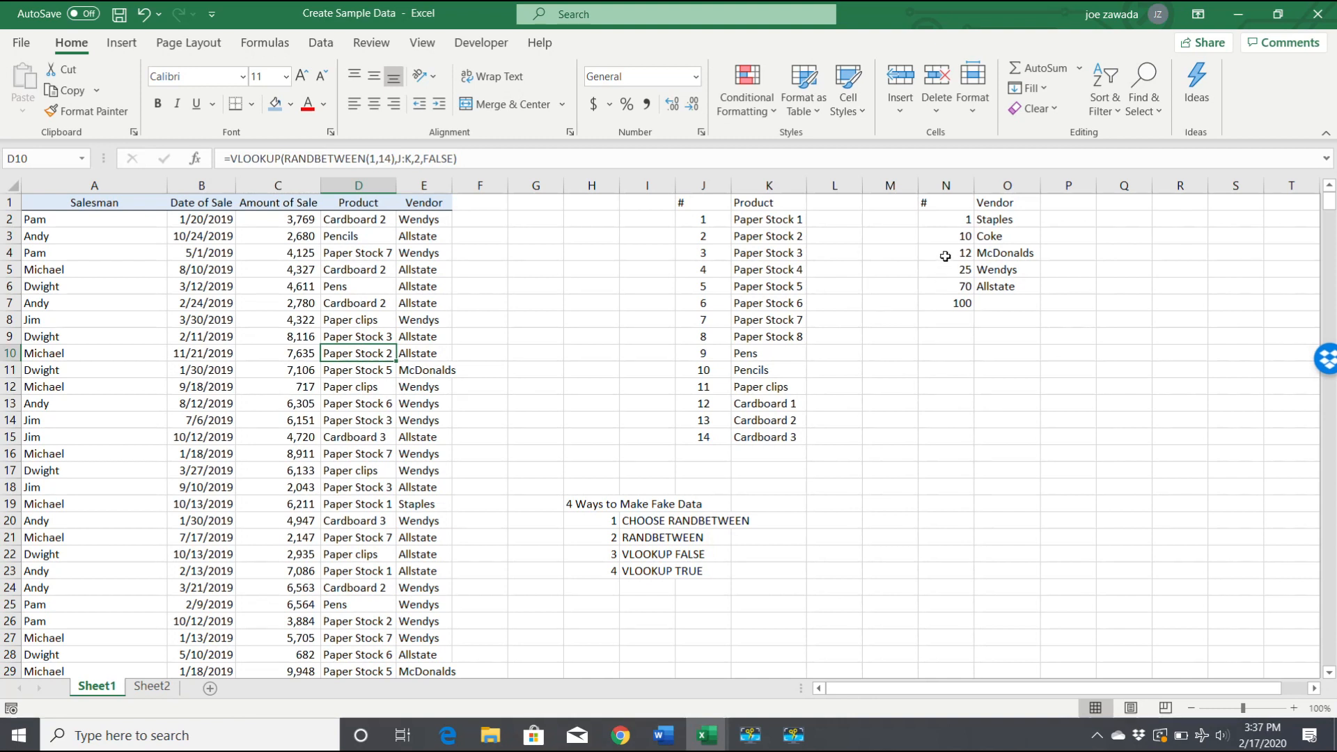
pyautogui.click(945, 256)
pyautogui.click(937, 301)
pyautogui.click(947, 272)
pyautogui.click(949, 252)
pyautogui.click(947, 220)
pyautogui.click(941, 251)
pyautogui.click(940, 284)
pyautogui.click(932, 322)
pyautogui.click(932, 381)
pyautogui.click(941, 348)
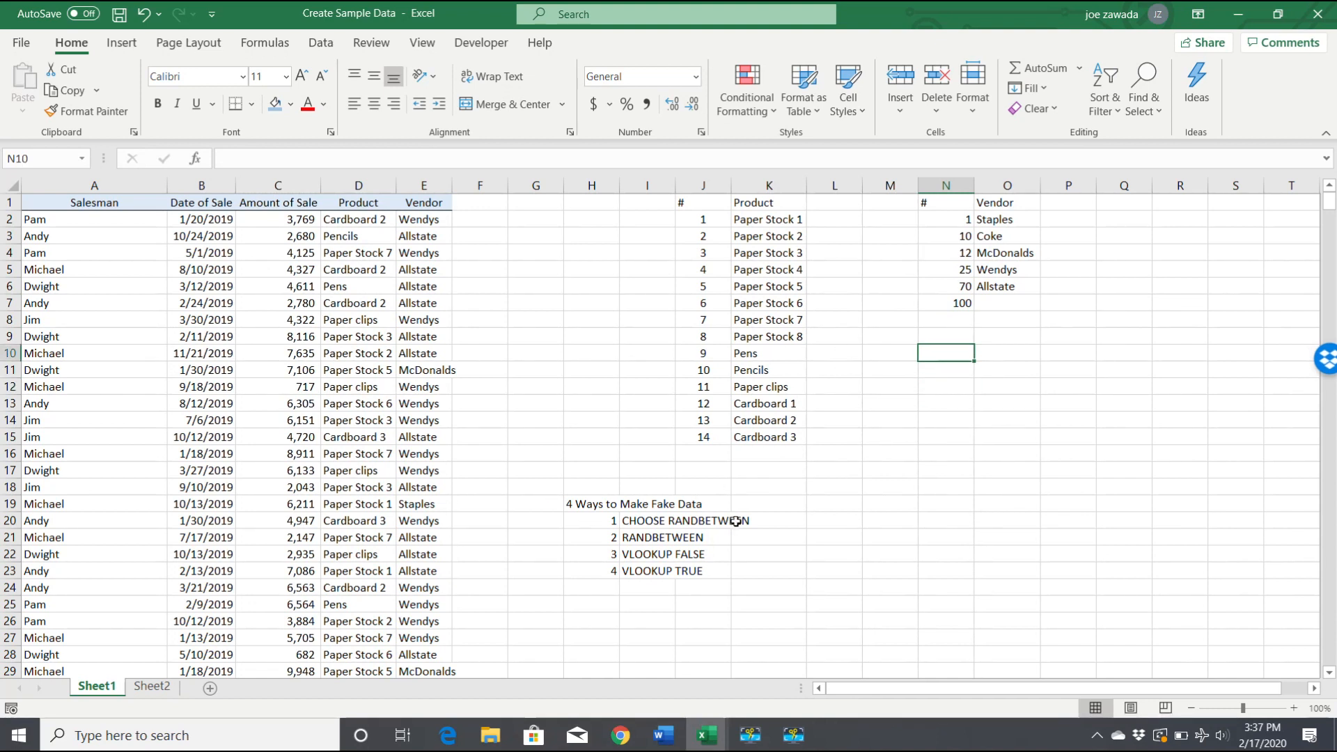
pyautogui.click(659, 555)
pyautogui.click(597, 404)
pyautogui.click(575, 306)
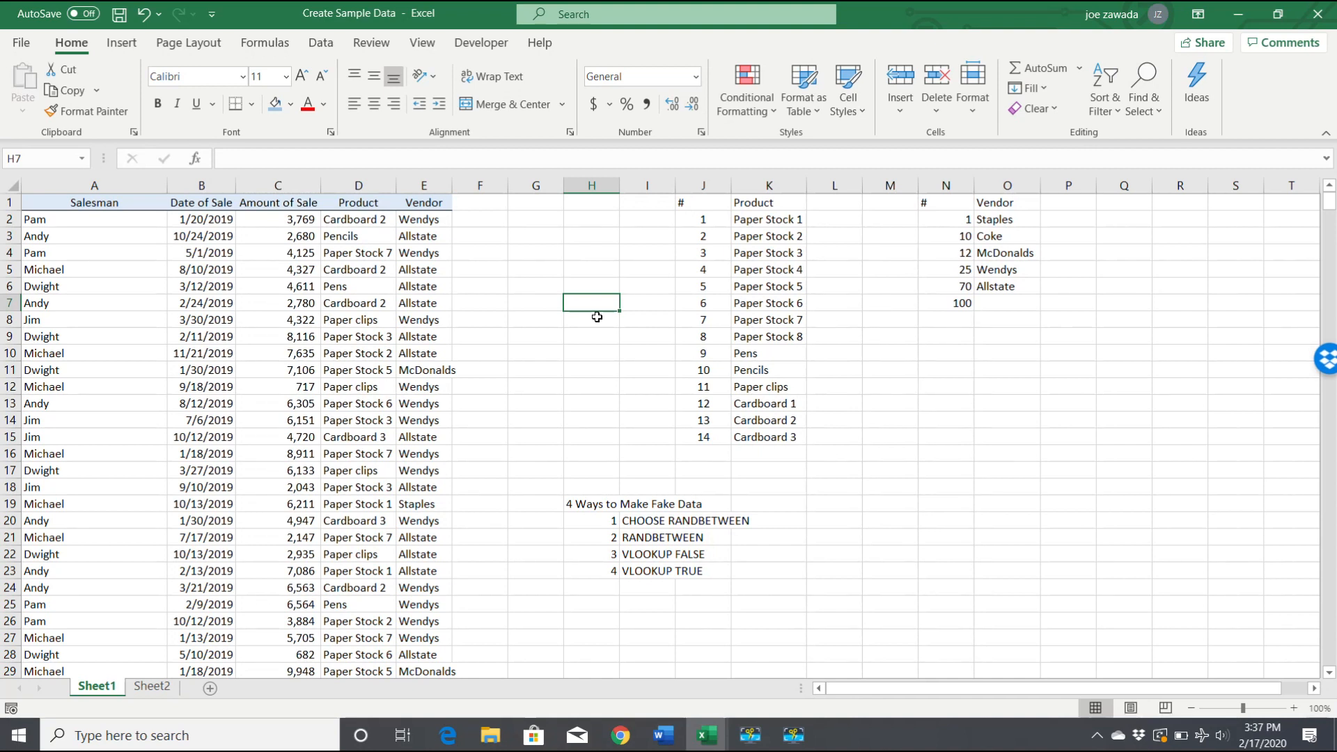
pyautogui.click(796, 734)
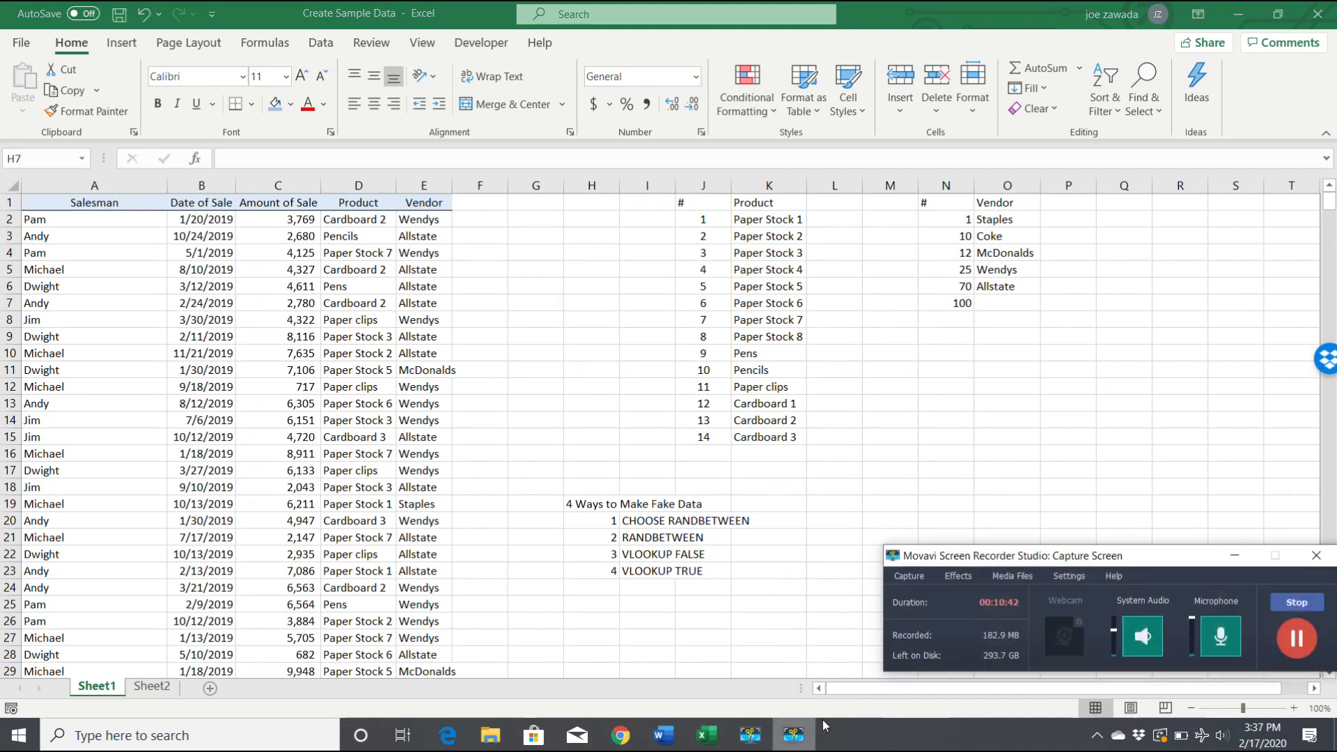